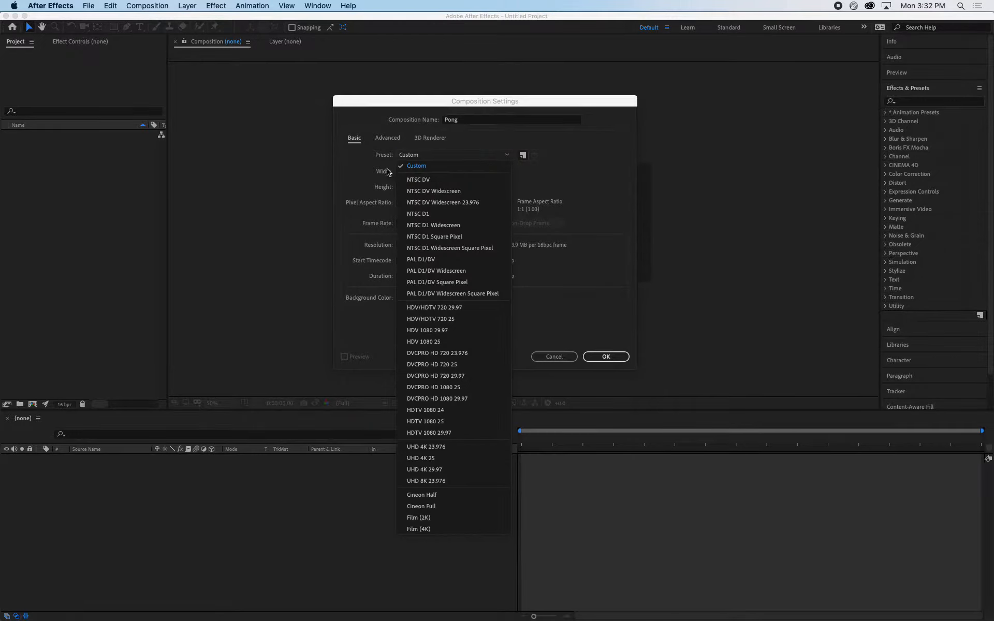
# - Set the Pong composition's width to 1920 px and apply the HDTV 1080 24 preset
pyautogui.click(388, 173)
pyautogui.click(411, 173)
pyautogui.write('1920')
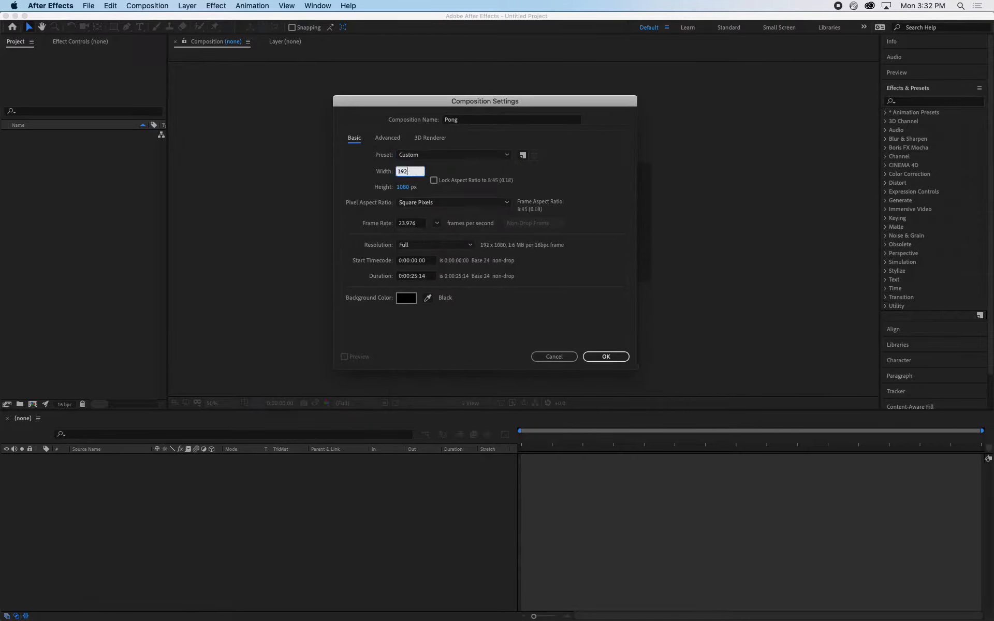
pyautogui.click(385, 196)
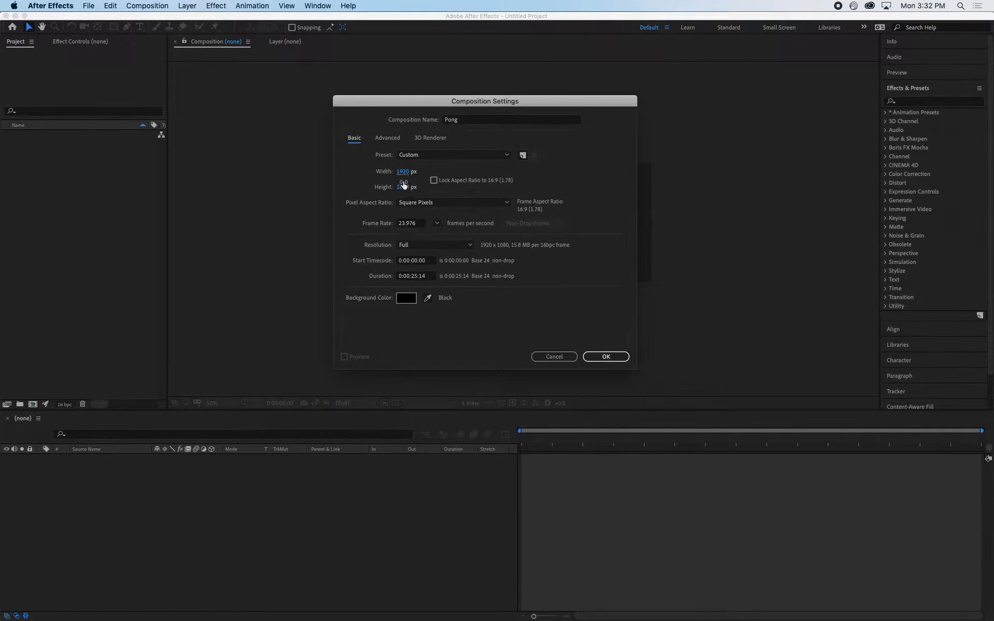
pyautogui.click(444, 154)
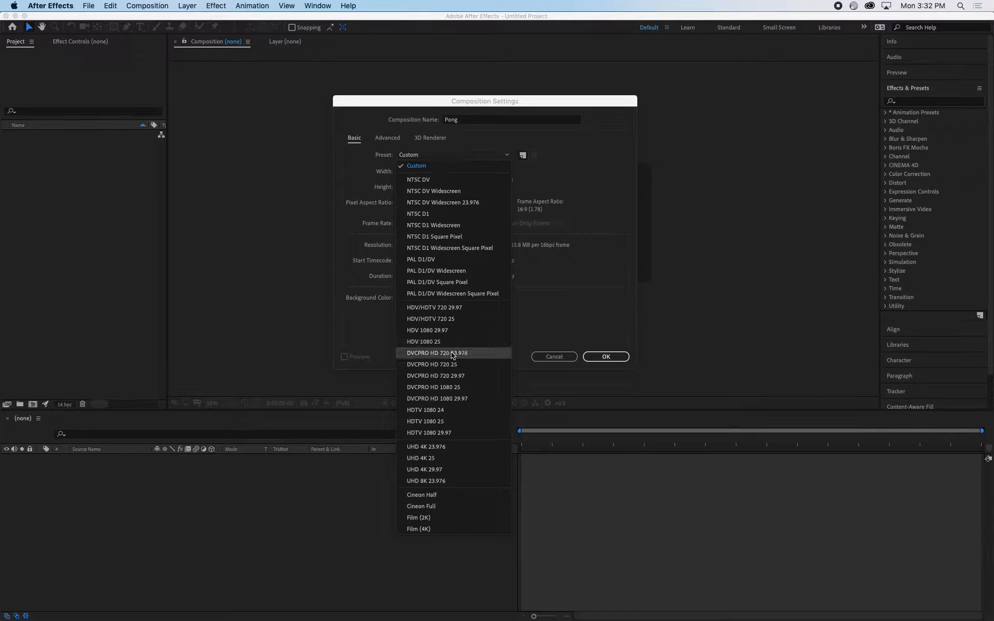
pyautogui.click(441, 412)
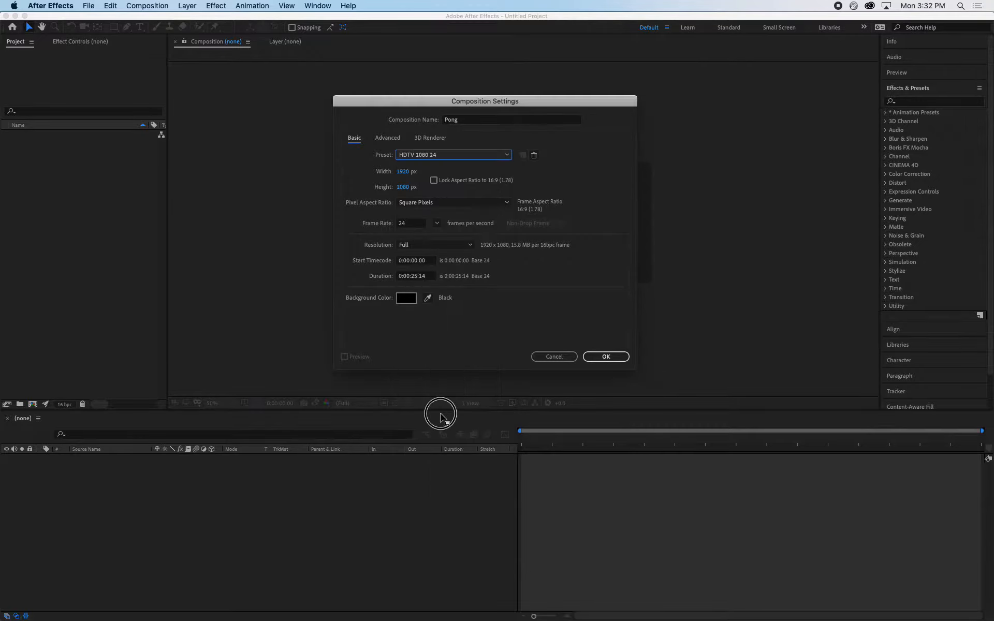
# - Choose Square Pixels as the pixel aspect ratio and select the HDTV 1080 24 preset again
pyautogui.click(413, 206)
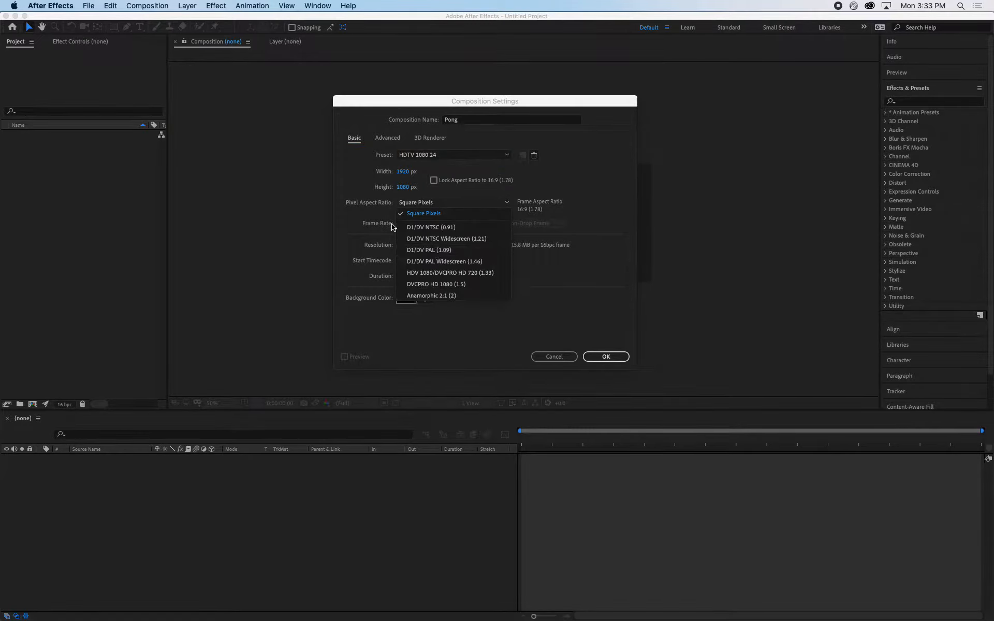
pyautogui.click(421, 213)
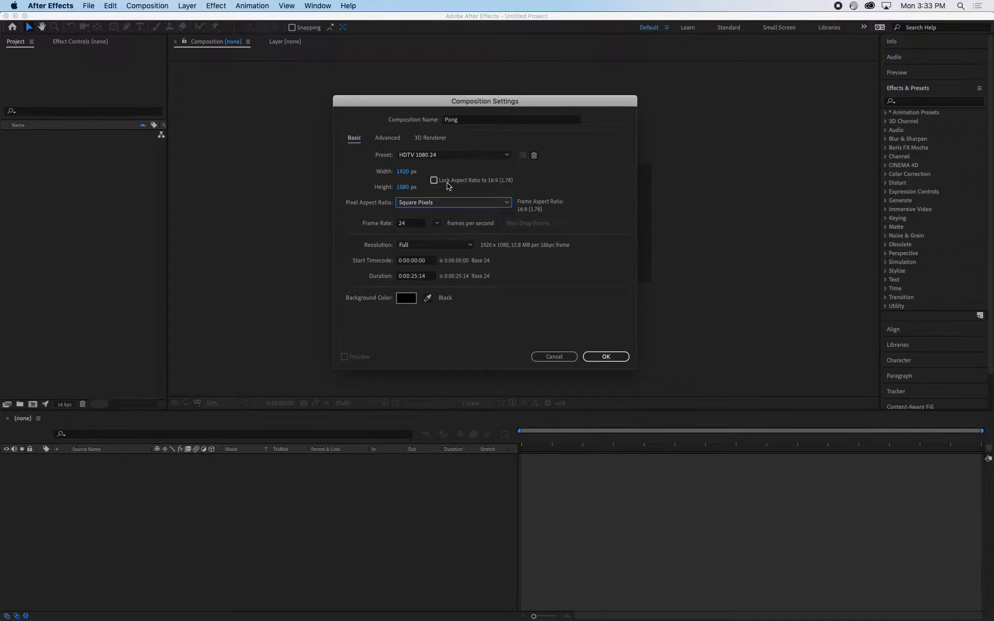
pyautogui.click(428, 159)
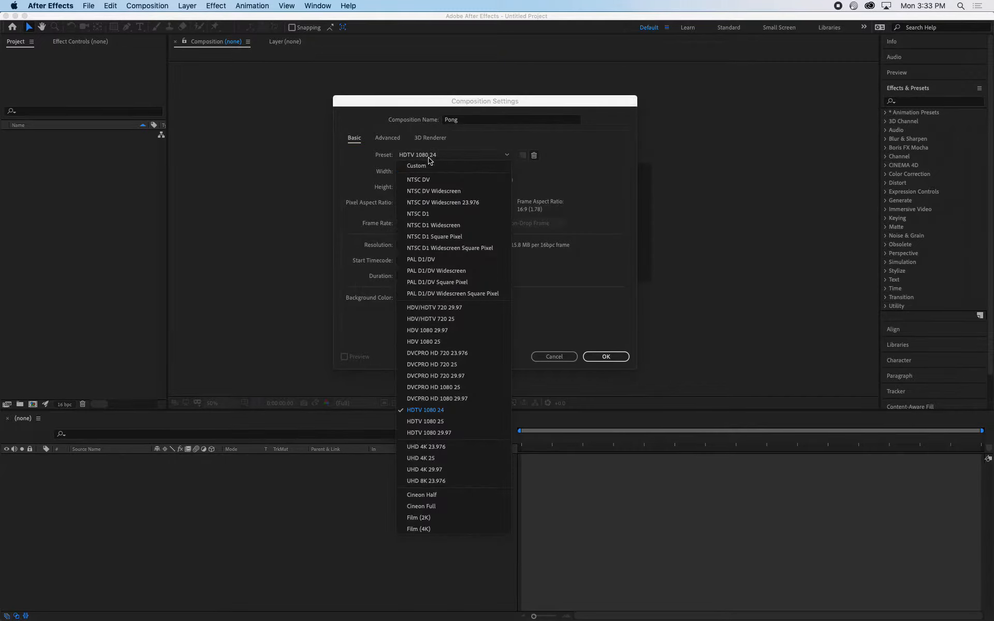
pyautogui.click(433, 410)
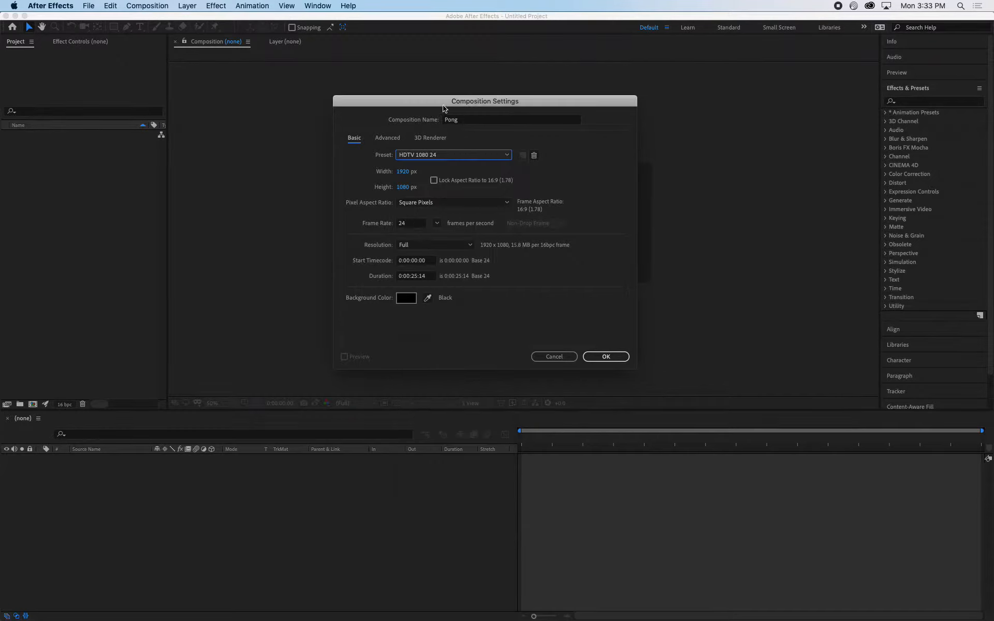
# - Set the frames part of the duration to 24 and create the Pong composition
pyautogui.click(413, 278)
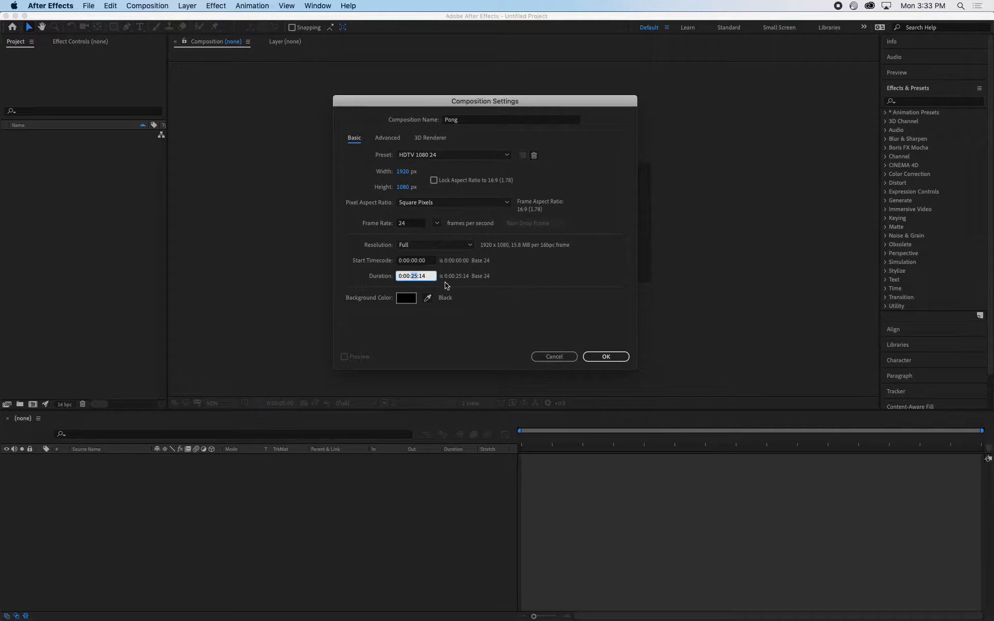
pyautogui.moveTo(422, 276); pyautogui.dragTo(450, 276)
pyautogui.write('24')
pyautogui.press('Return')
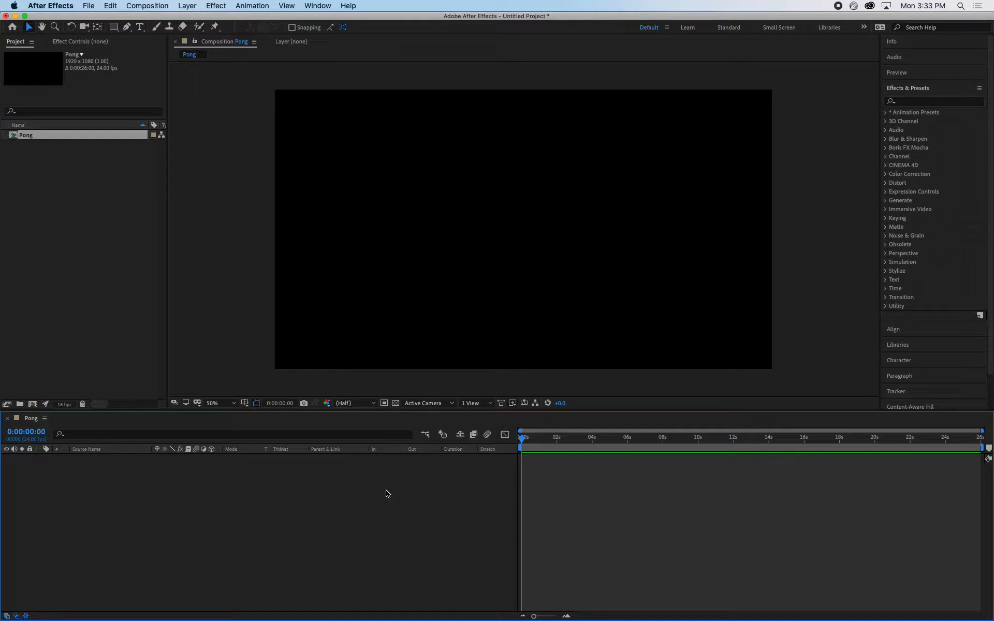
pyautogui.click(69, 6)
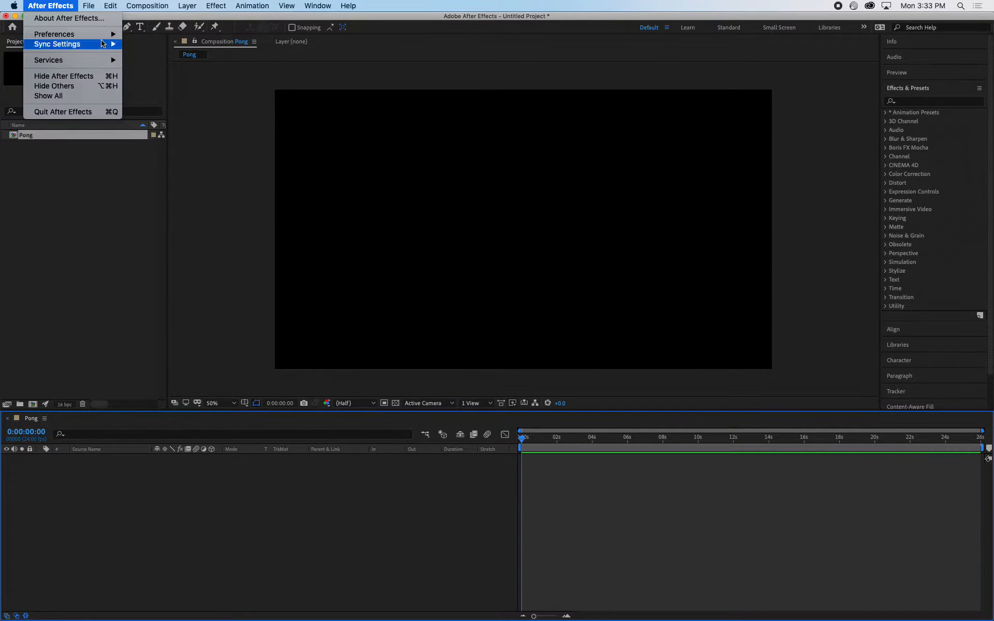
pyautogui.moveTo(98, 40)
pyautogui.click(242, 536)
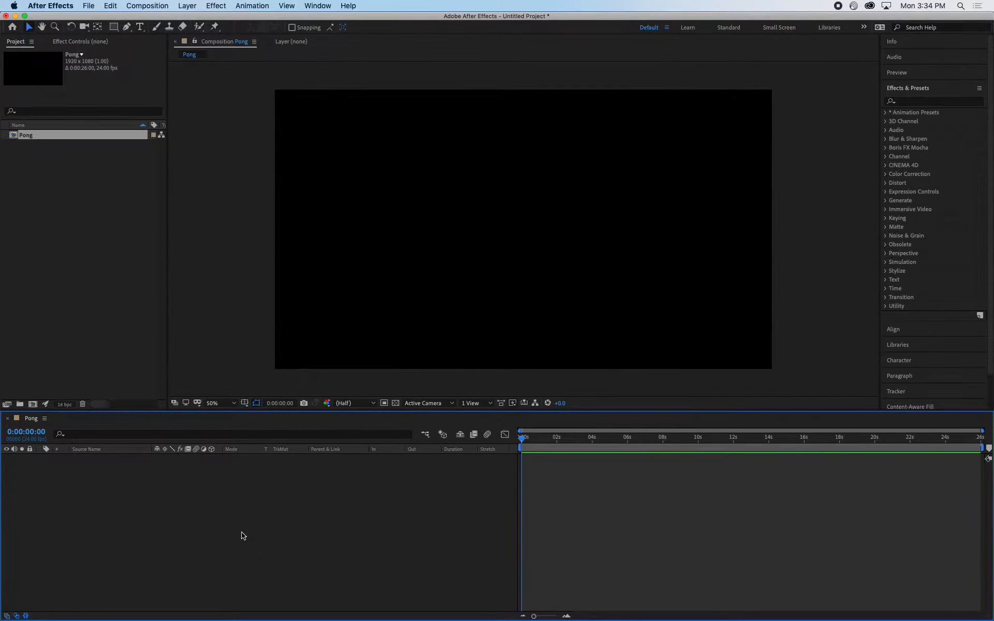
pyautogui.press('super+k')
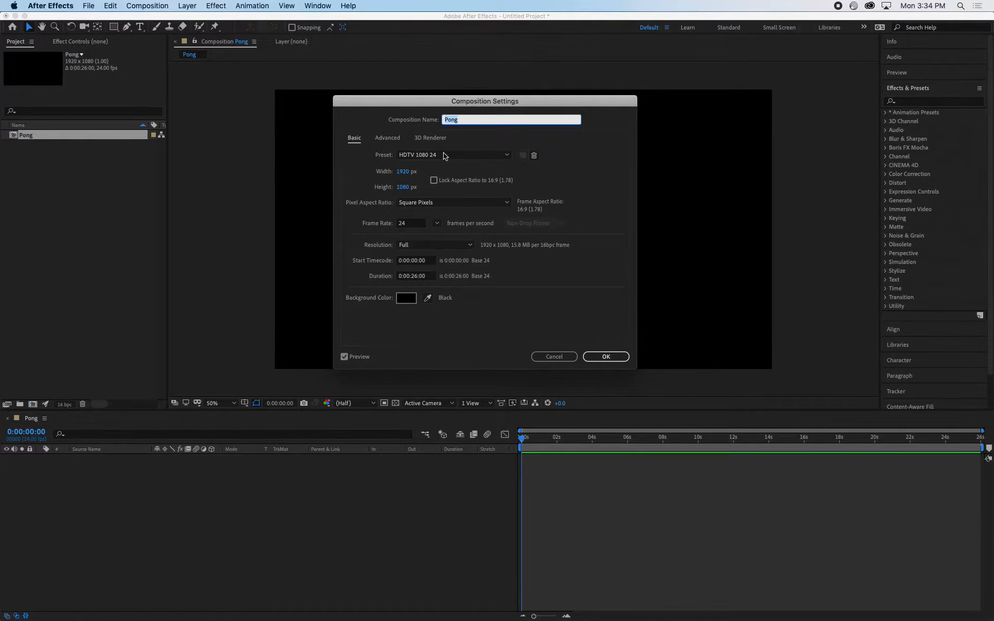
pyautogui.click(555, 357)
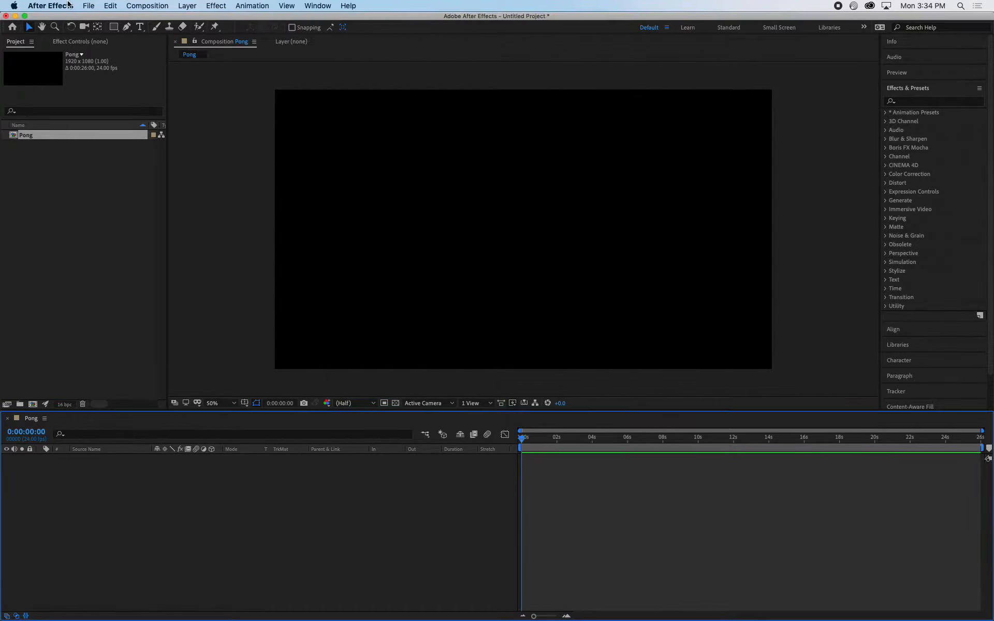
# - Change the Pong composition's duration to 0:00:05:00 in its composition settings
pyautogui.click(88, 5)
pyautogui.moveTo(147, 5)
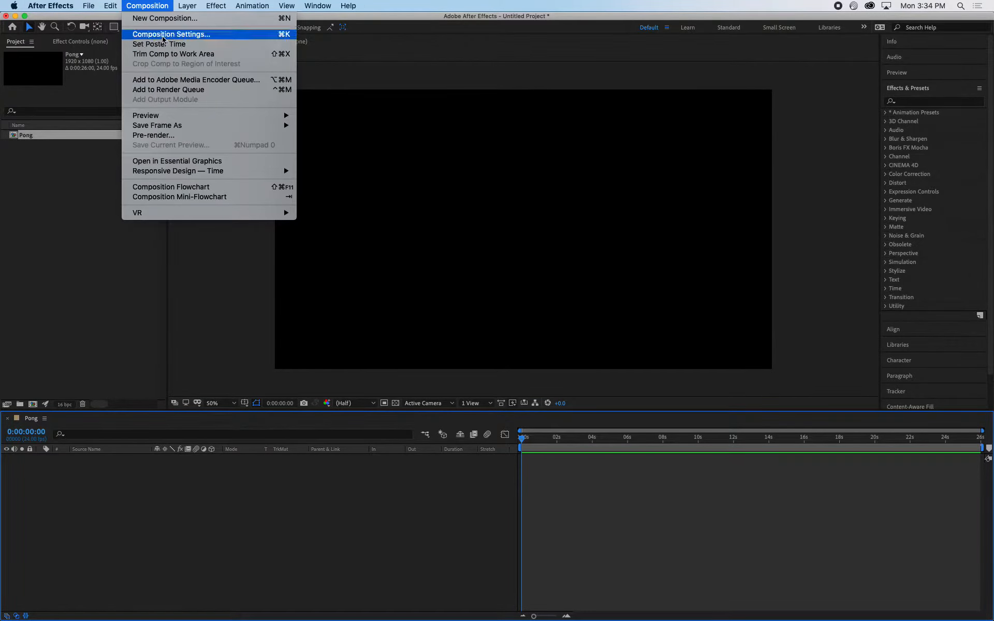
pyautogui.click(284, 36)
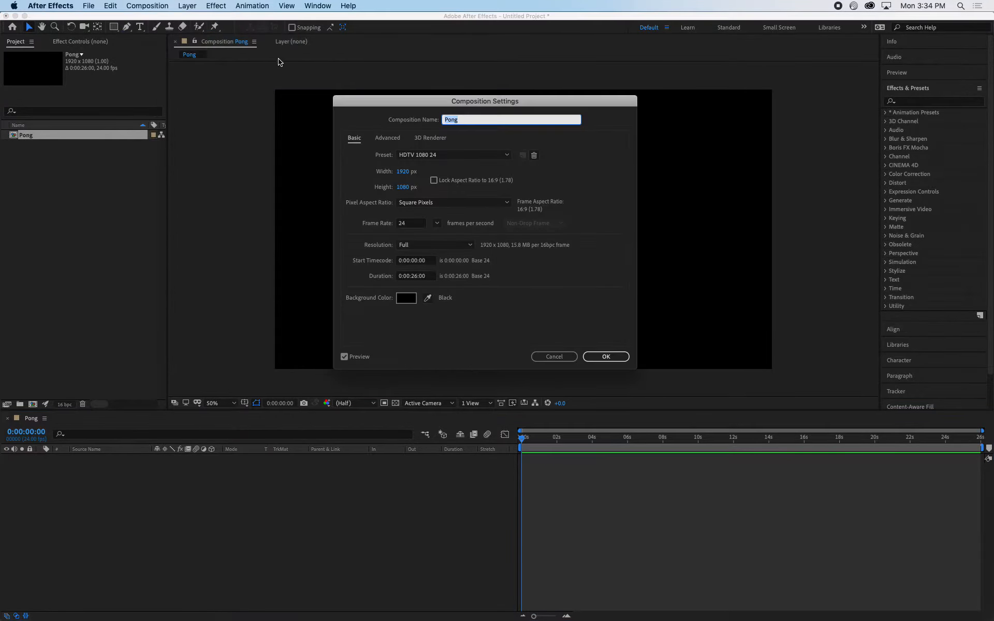
pyautogui.click(421, 278)
pyautogui.doubleClick(423, 278)
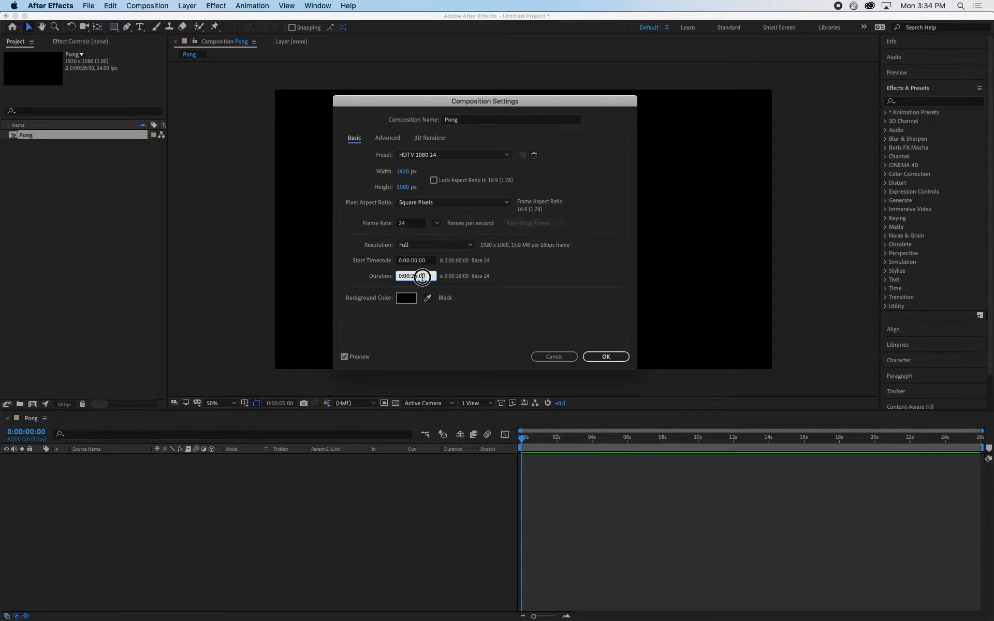
pyautogui.write('24')
pyautogui.click(410, 276)
pyautogui.click(429, 277)
pyautogui.press('BackSpace')
pyautogui.click(417, 277)
pyautogui.click(415, 277)
pyautogui.press('BackSpace')
pyautogui.press('BackSpace')
pyautogui.write('05')
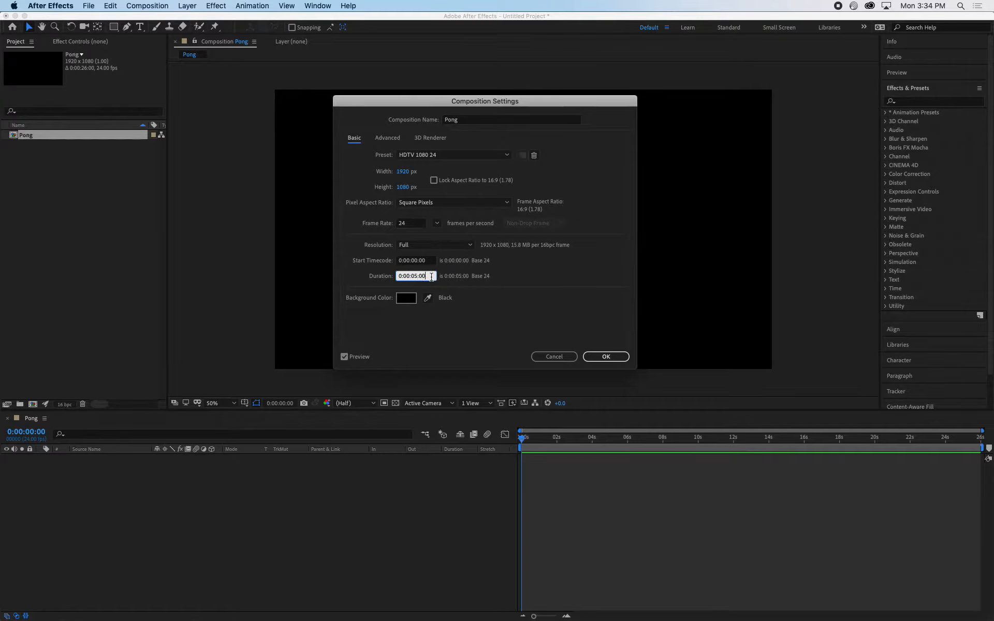
pyautogui.click(607, 358)
# - Scrub through the empty Pong timeline and play a short preview of it
pyautogui.moveTo(570, 441); pyautogui.dragTo(452, 487)
pyautogui.press('space')
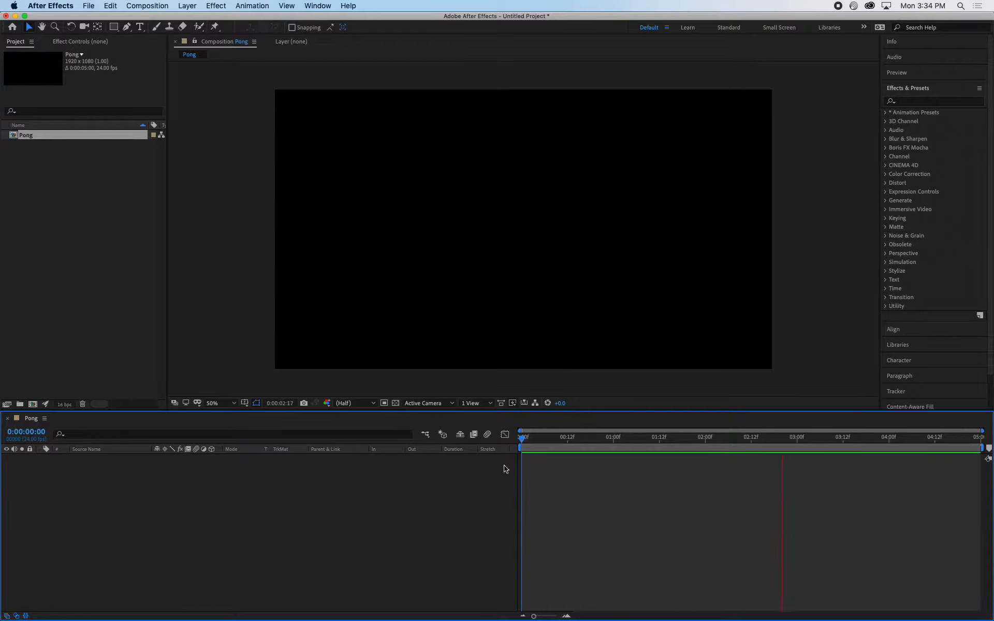
pyautogui.press('space')
pyautogui.moveTo(609, 439); pyautogui.dragTo(399, 487)
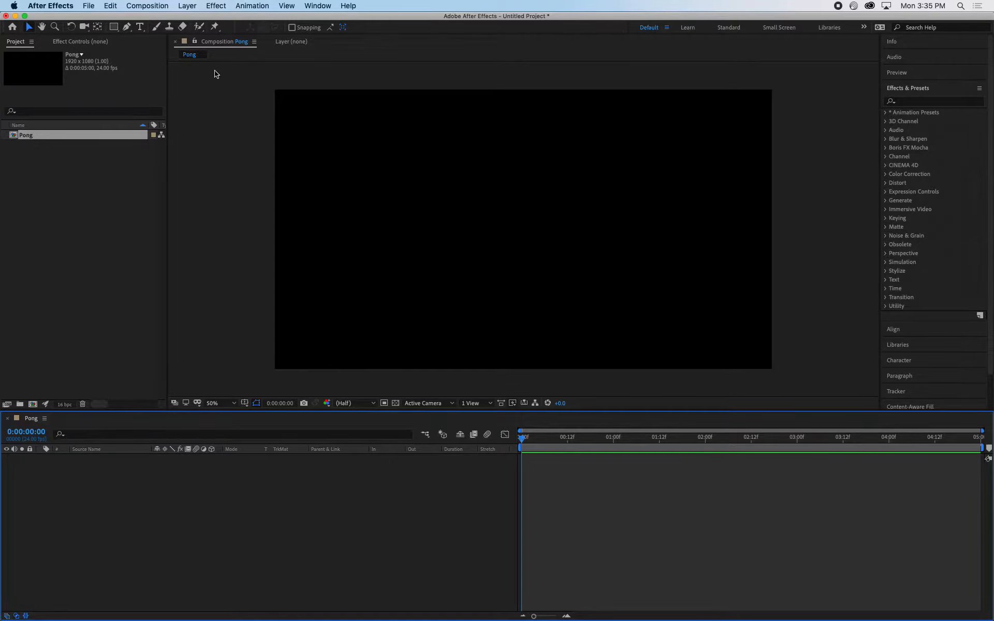
pyautogui.click(217, 44)
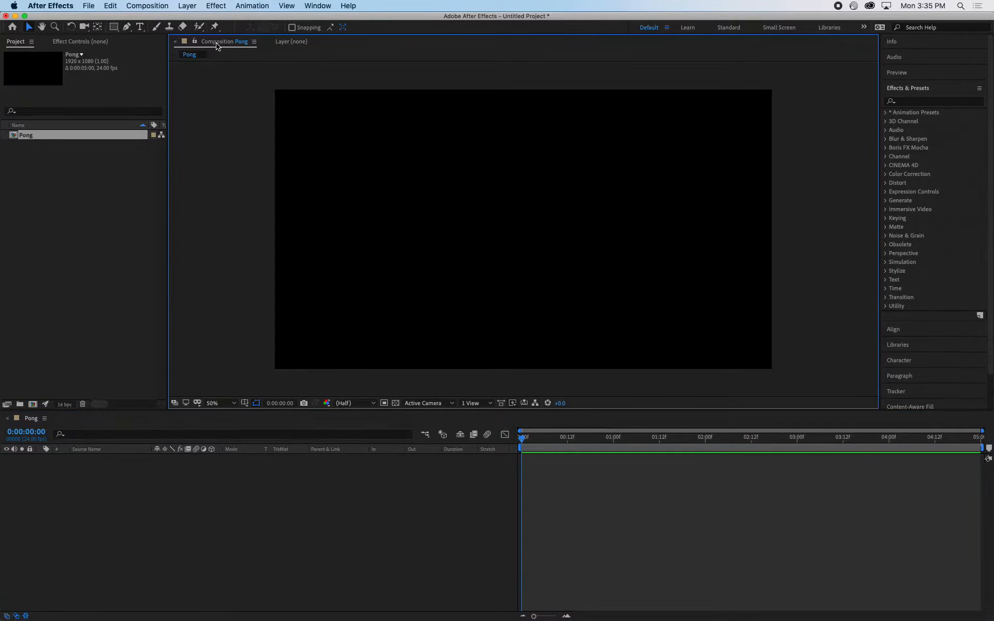
pyautogui.click(185, 510)
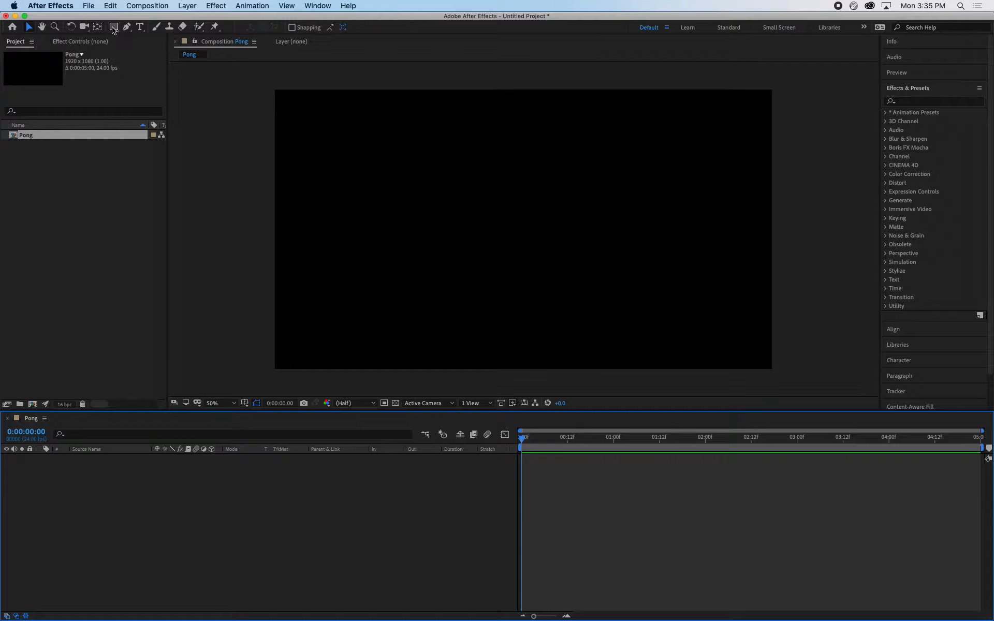
# - Activate the Rectangle tool and set the shape fill color to blue, 0094C9
pyautogui.moveTo(114, 29)
pyautogui.mouseDown()
pyautogui.moveTo(147, 26)
pyautogui.moveTo(147, 72)
pyautogui.moveTo(140, 29)
pyautogui.moveTo(149, 42)
pyautogui.moveTo(151, 28)
pyautogui.mouseUp()
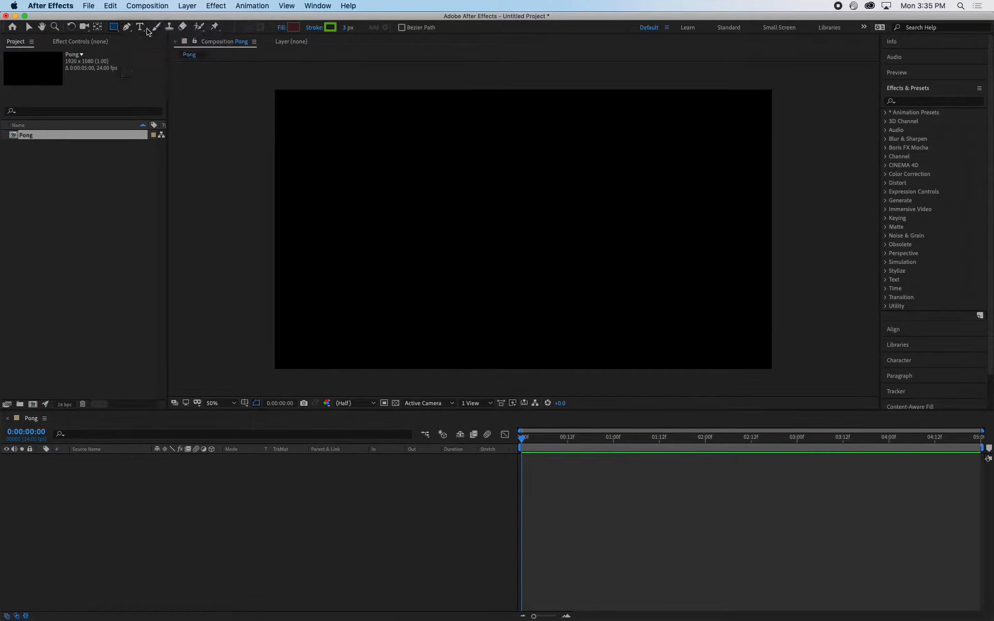
pyautogui.click(296, 28)
pyautogui.moveTo(727, 225); pyautogui.dragTo(774, 182)
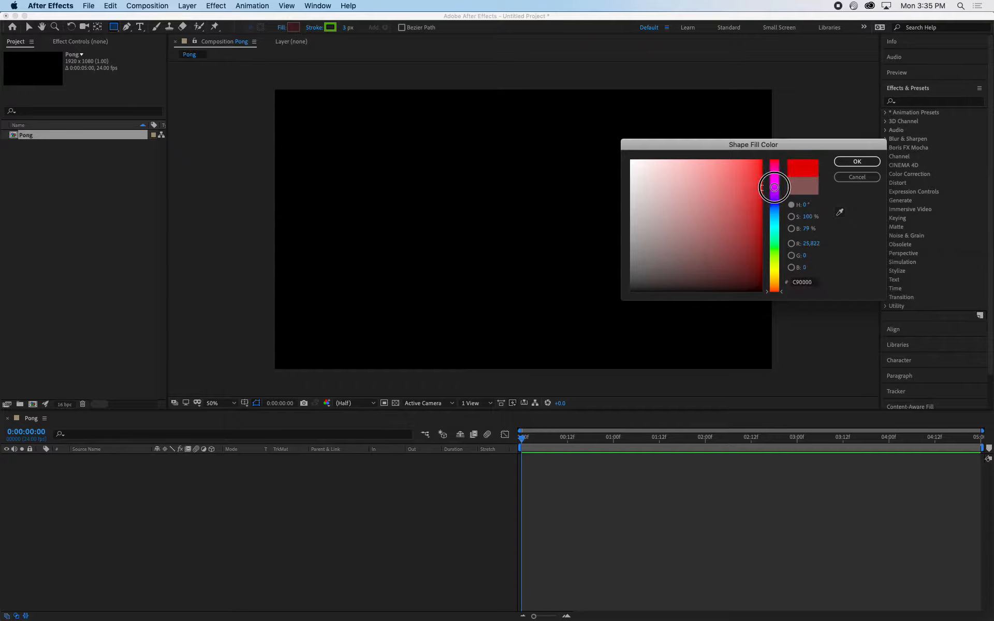
pyautogui.moveTo(770, 230)
pyautogui.mouseDown()
pyautogui.moveTo(774, 244)
pyautogui.moveTo(770, 221)
pyautogui.mouseUp()
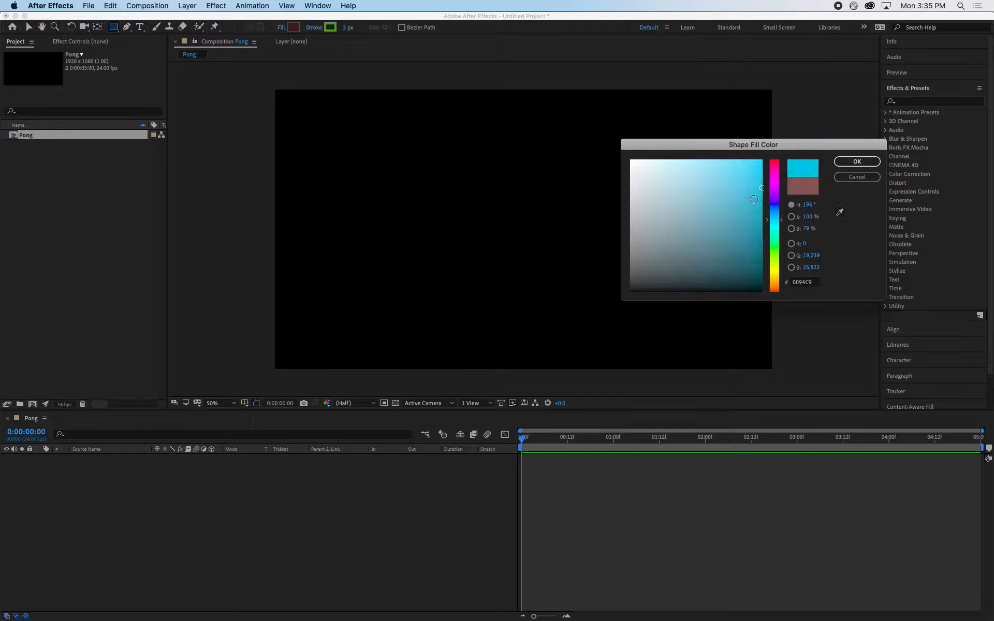
pyautogui.click(844, 165)
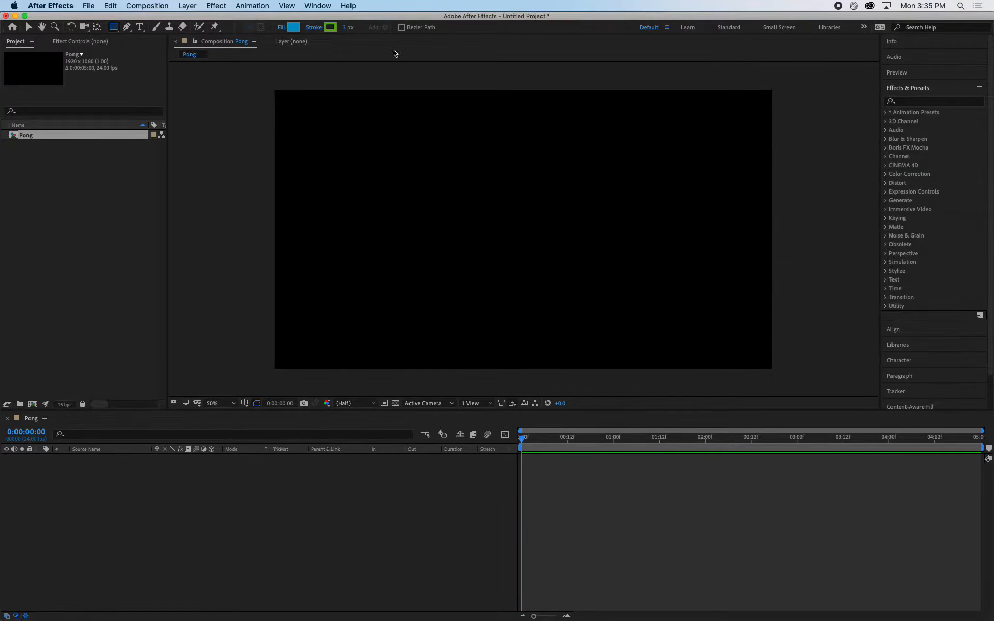
# - Set the shape stroke color to orange-red with a width of 3 px
pyautogui.click(330, 29)
pyautogui.moveTo(776, 259); pyautogui.dragTo(777, 284)
pyautogui.moveTo(761, 203); pyautogui.dragTo(782, 156)
pyautogui.click(857, 162)
pyautogui.moveTo(346, 32); pyautogui.dragTo(348, 32)
# - Draw a tall, narrow paddle rectangle near the left edge of the composition and return to the Selection tool
pyautogui.moveTo(296, 161); pyautogui.dragTo(314, 315)
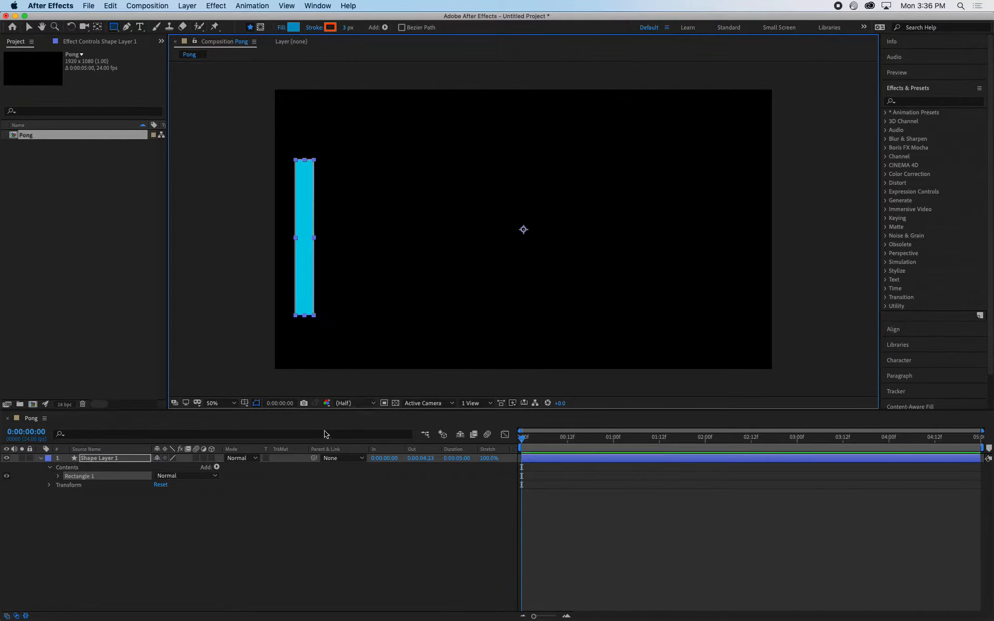
pyautogui.click(265, 530)
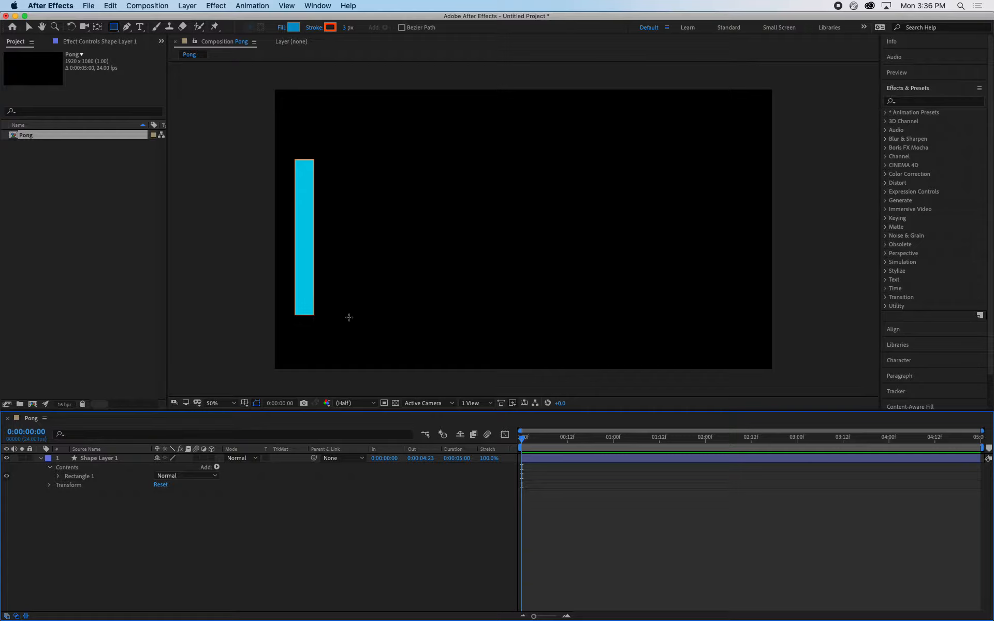
pyautogui.press('v')
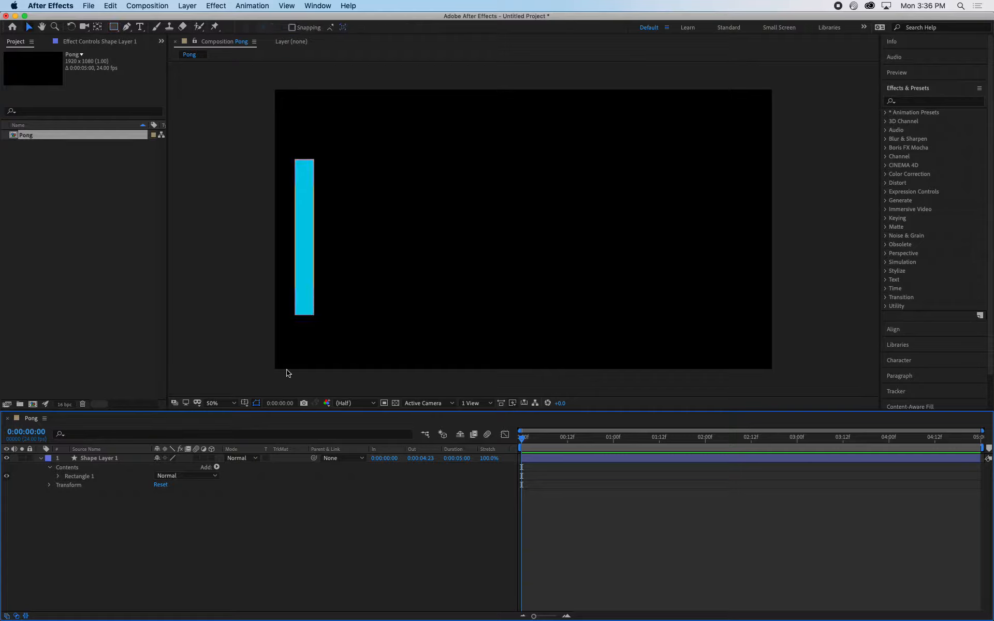
pyautogui.click(95, 460)
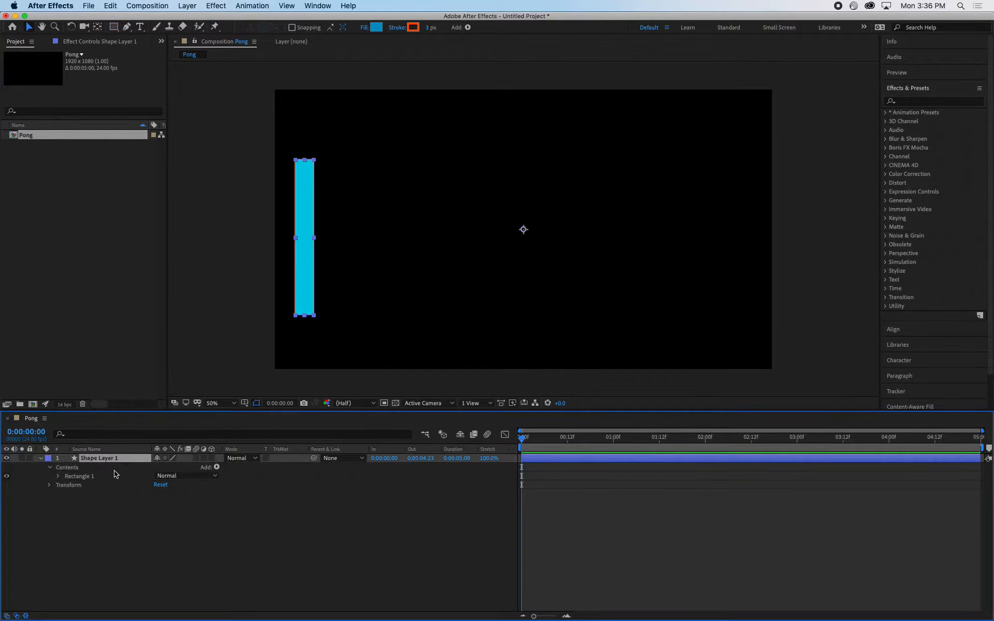
pyautogui.click(147, 517)
pyautogui.click(110, 460)
pyautogui.click(130, 516)
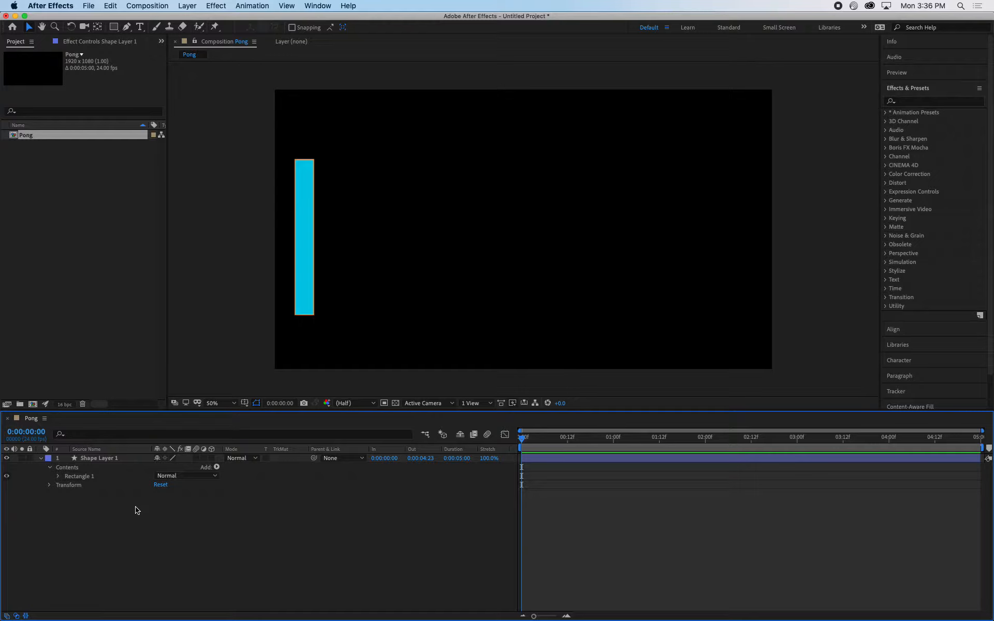
pyautogui.click(184, 5)
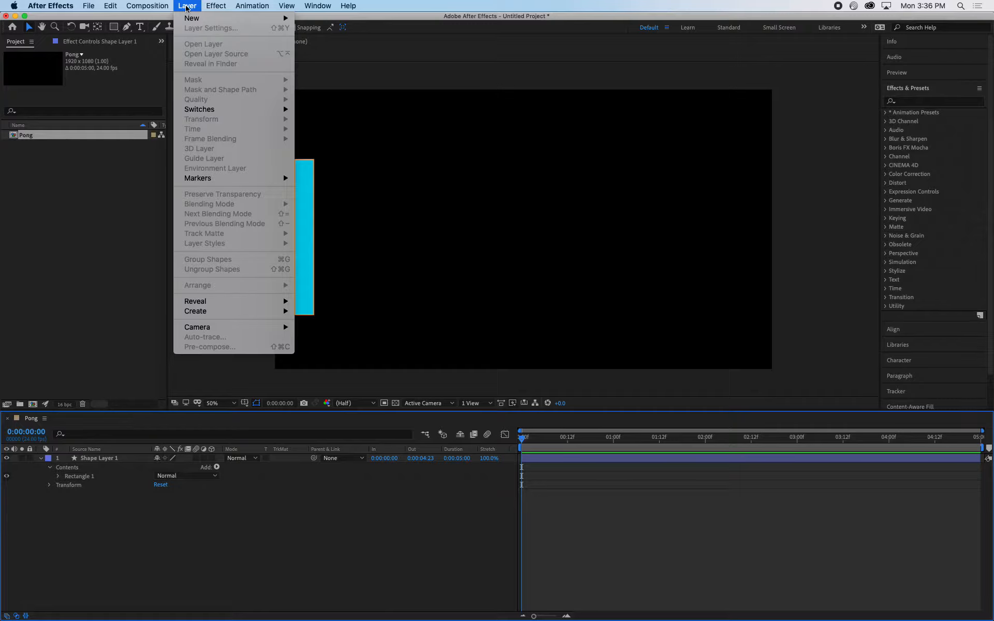
pyautogui.moveTo(189, 19)
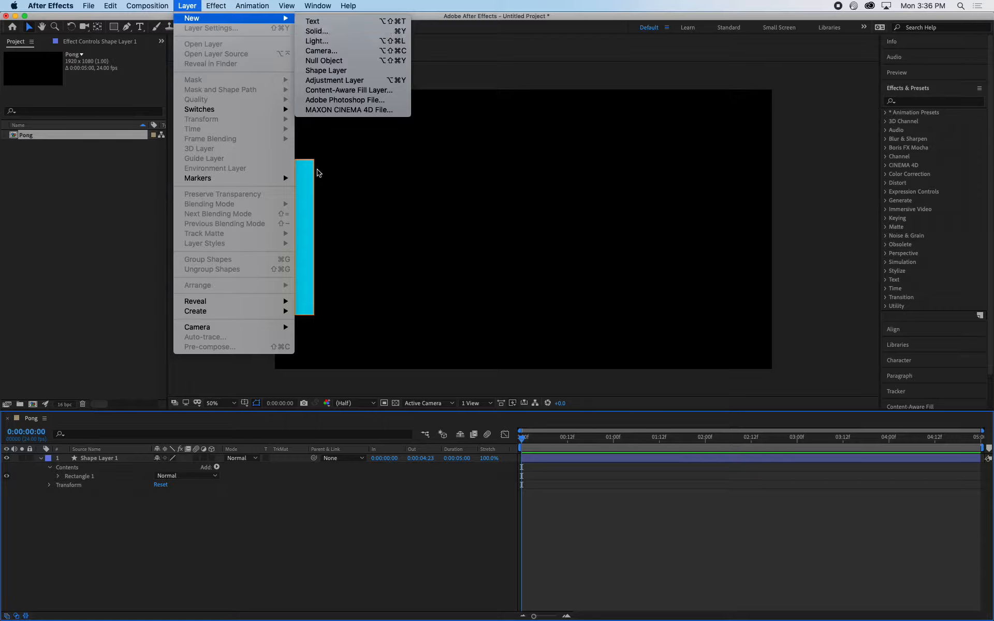
pyautogui.click(403, 32)
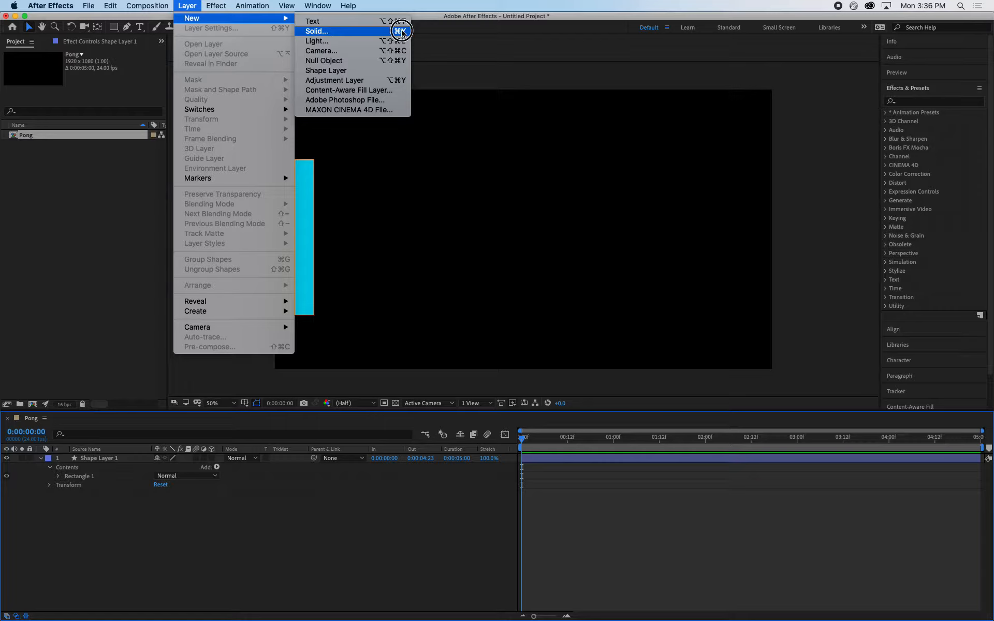
pyautogui.click(313, 528)
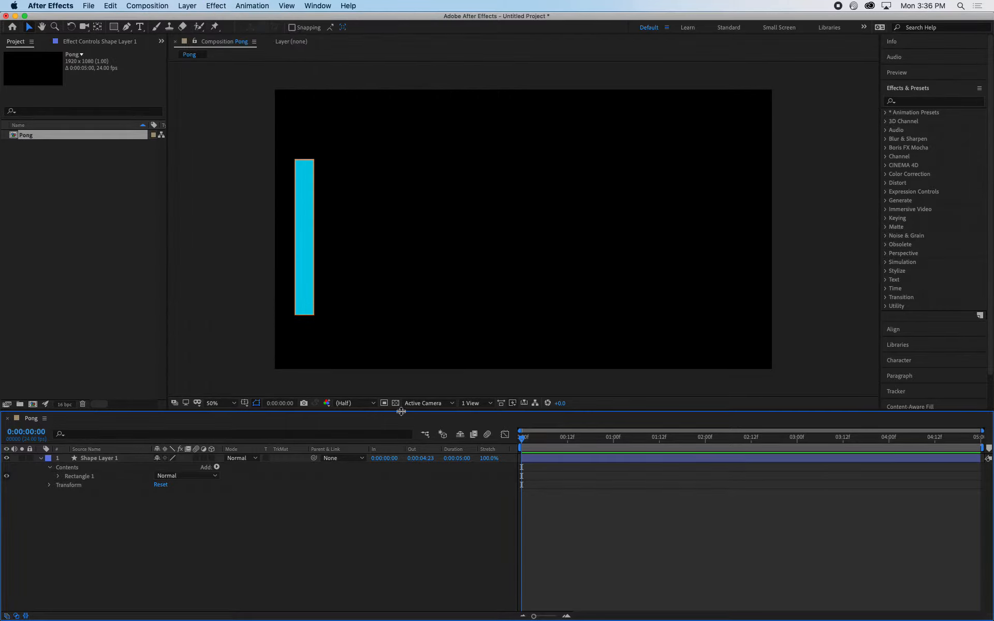
# - Check the composition's transparent background with the transparency grid, and return to the normal display
pyautogui.click(395, 404)
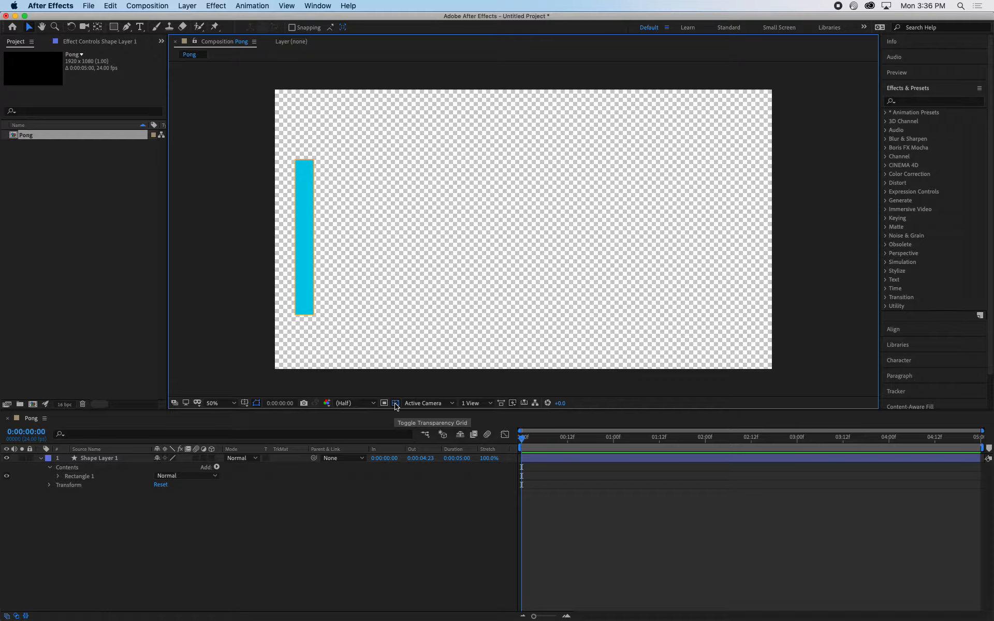
pyautogui.click(395, 404)
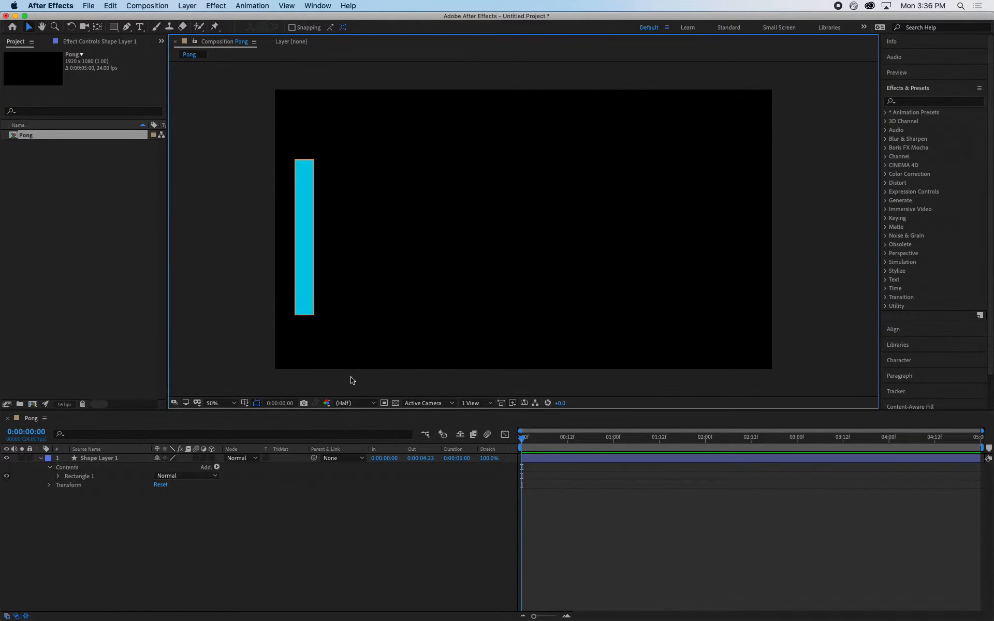
# - Create a new white (FFFFFF) solid layer at composition size
pyautogui.press('super+y')
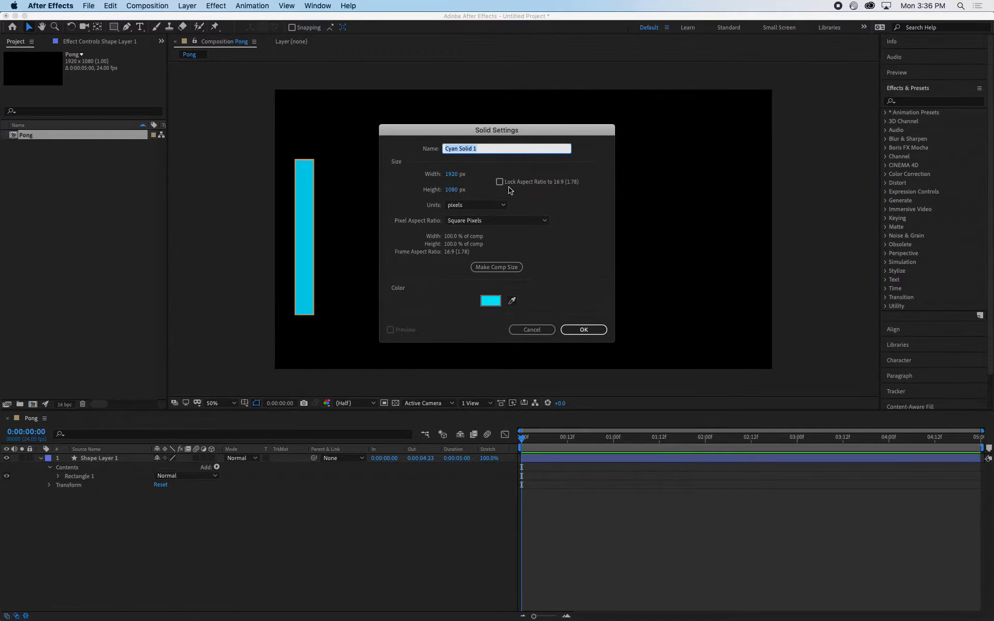
pyautogui.click(495, 267)
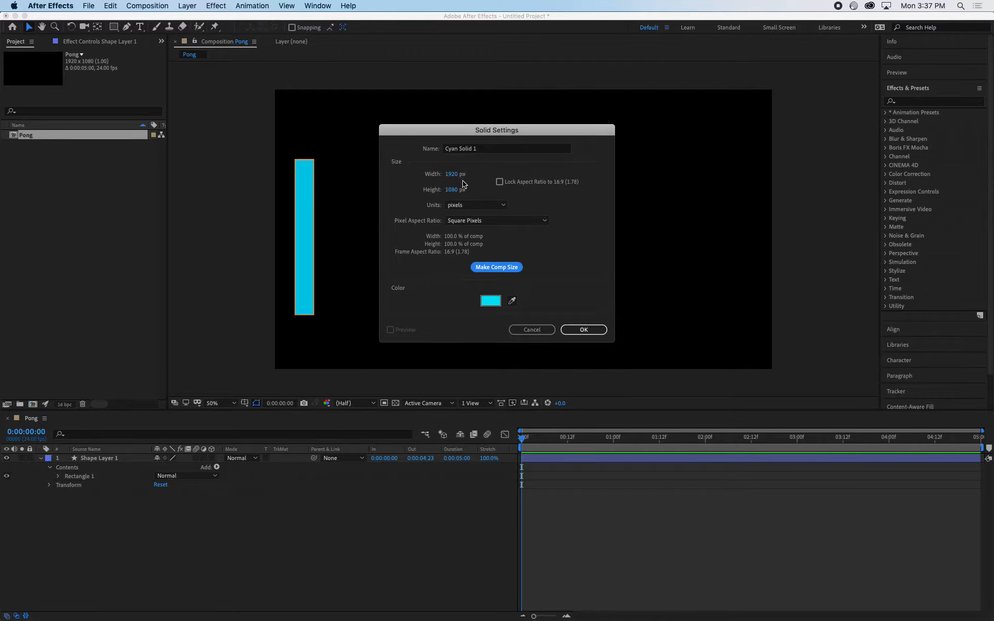
pyautogui.click(491, 301)
pyautogui.moveTo(697, 220); pyautogui.dragTo(547, 143)
pyautogui.click(842, 163)
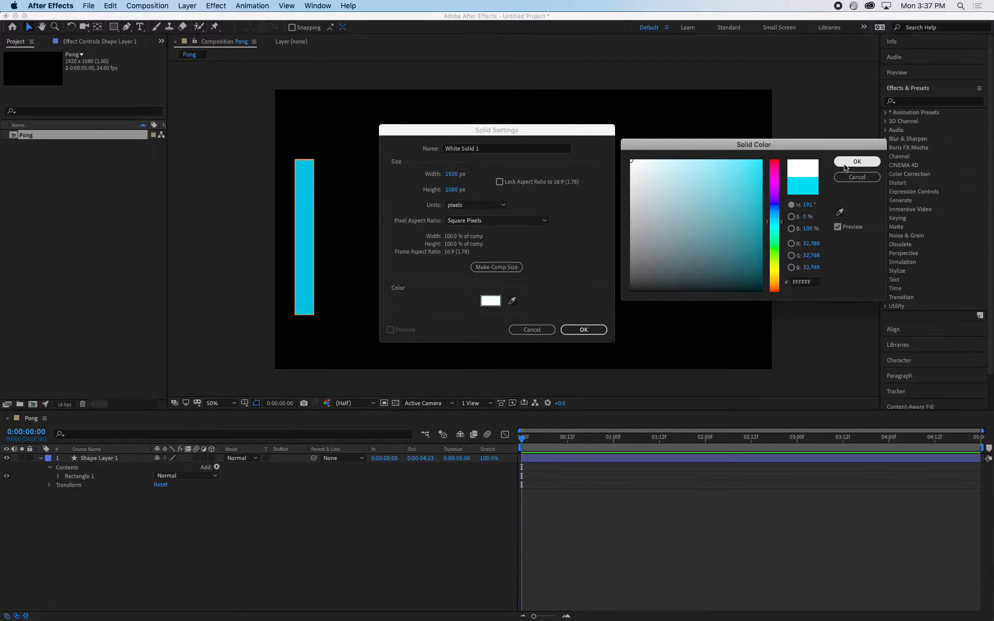
pyautogui.click(587, 331)
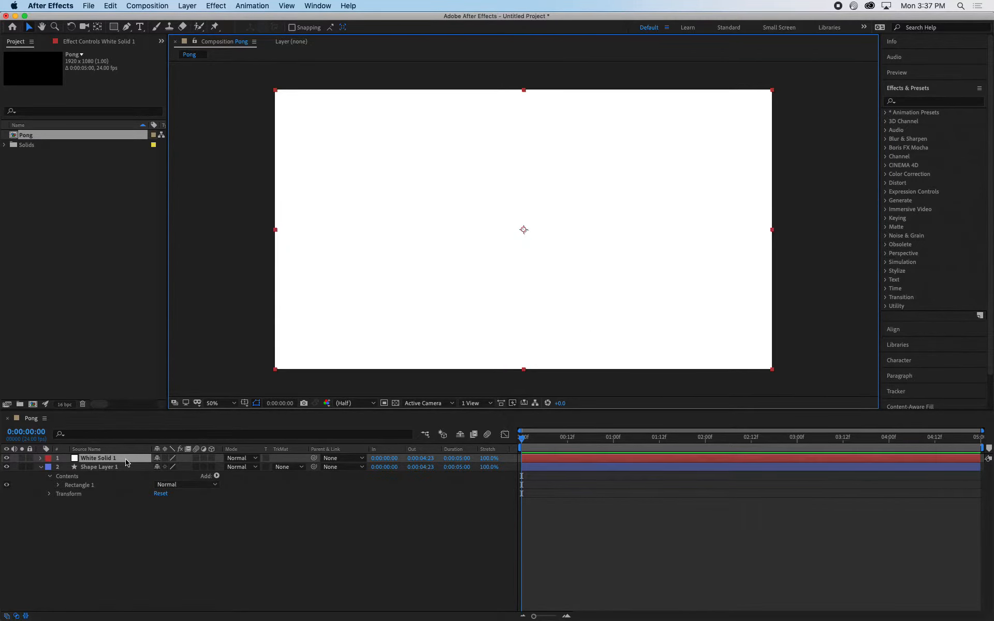
# - Move the paddle's shape layer above the white solid in the layer stack
pyautogui.click(99, 467)
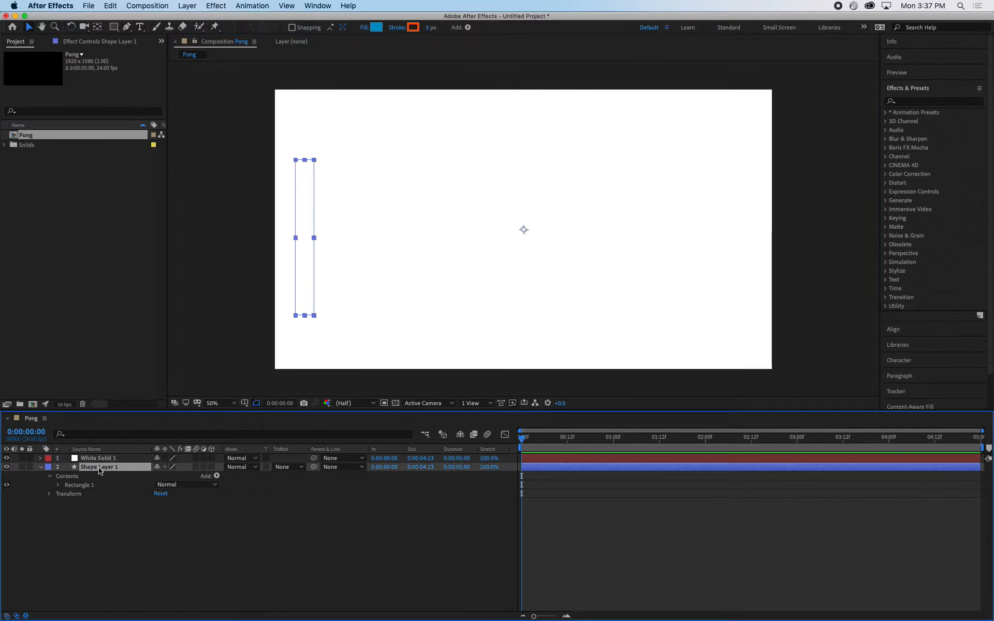
pyautogui.moveTo(98, 467); pyautogui.dragTo(100, 459)
pyautogui.click(120, 518)
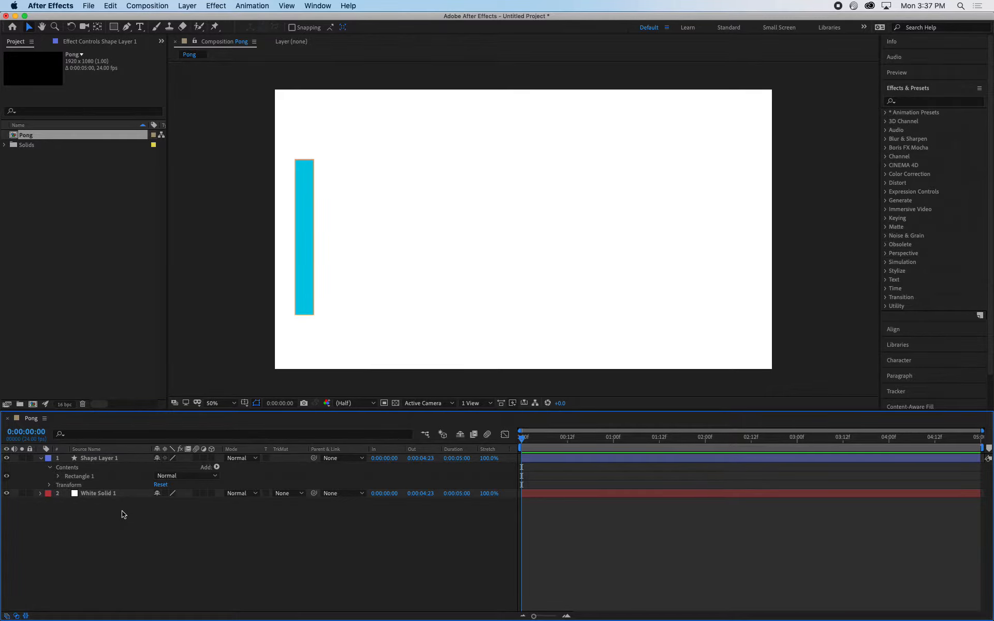
pyautogui.click(85, 460)
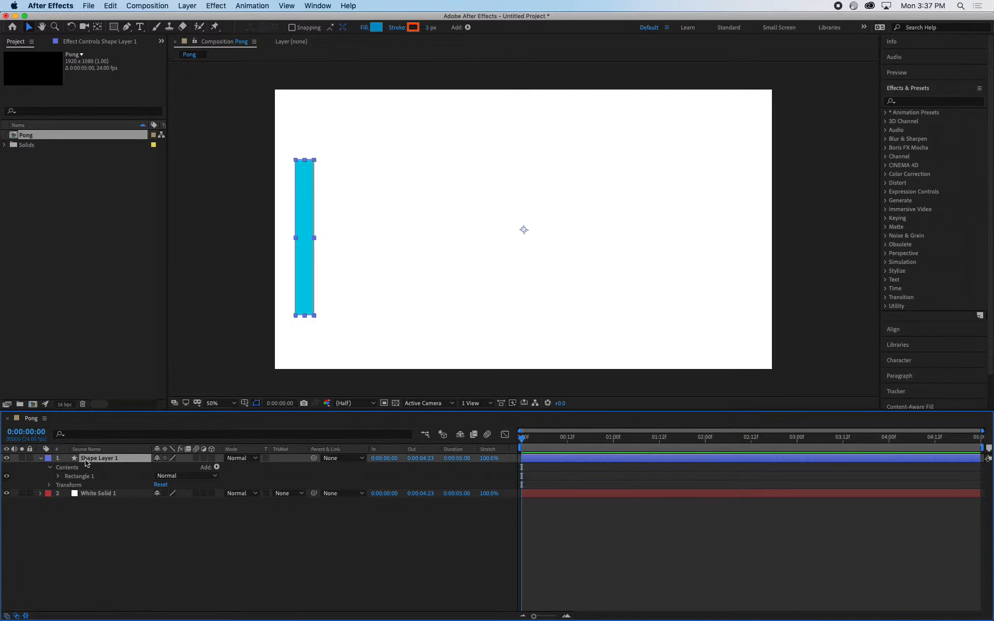
pyautogui.press('Return')
pyautogui.click(106, 524)
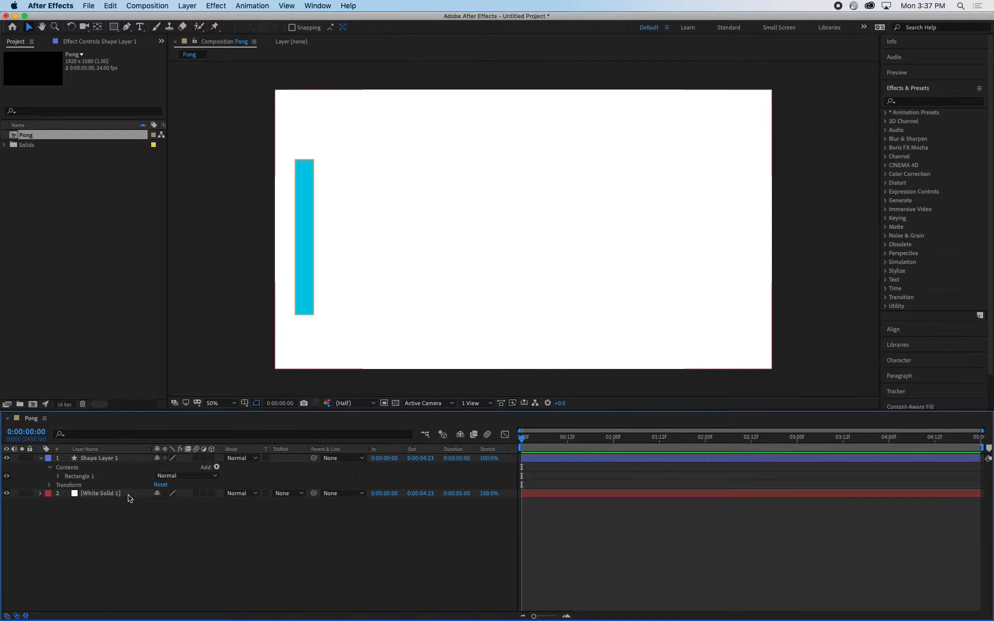
# - Rename the white solid layer as Pretend Paper and lock it
pyautogui.click(99, 494)
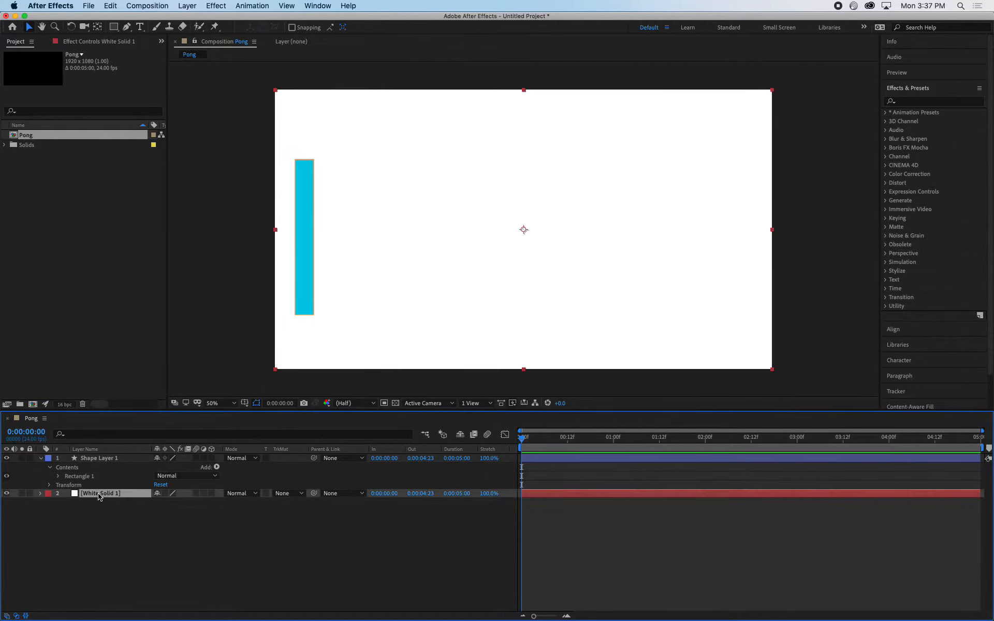
pyautogui.press('Return')
pyautogui.write('Paper')
pyautogui.click(82, 494)
pyautogui.write('Pretend Paper')
pyautogui.click(104, 521)
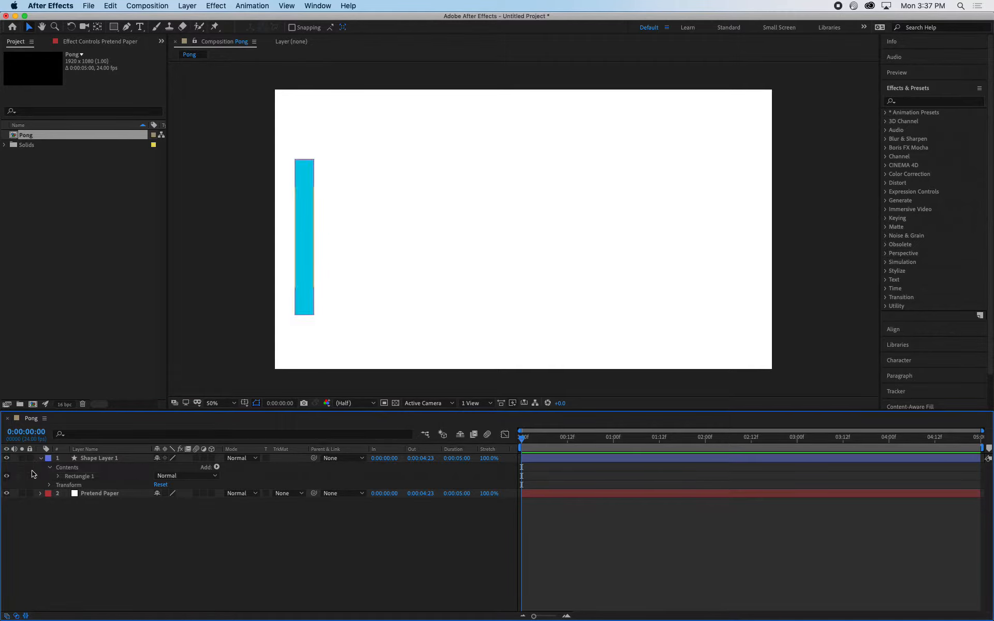
pyautogui.click(30, 493)
# - Rename the paddle's shape layer as Left Paddle
pyautogui.click(93, 459)
pyautogui.press('Return')
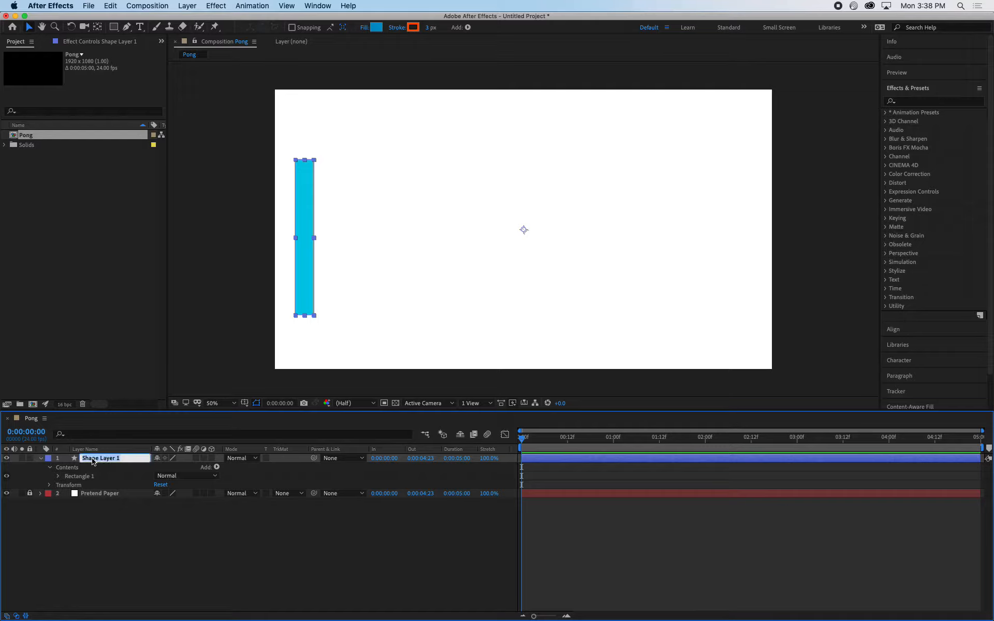
pyautogui.write('Left Paddle')
pyautogui.click(140, 527)
pyautogui.click(111, 459)
pyautogui.click(148, 544)
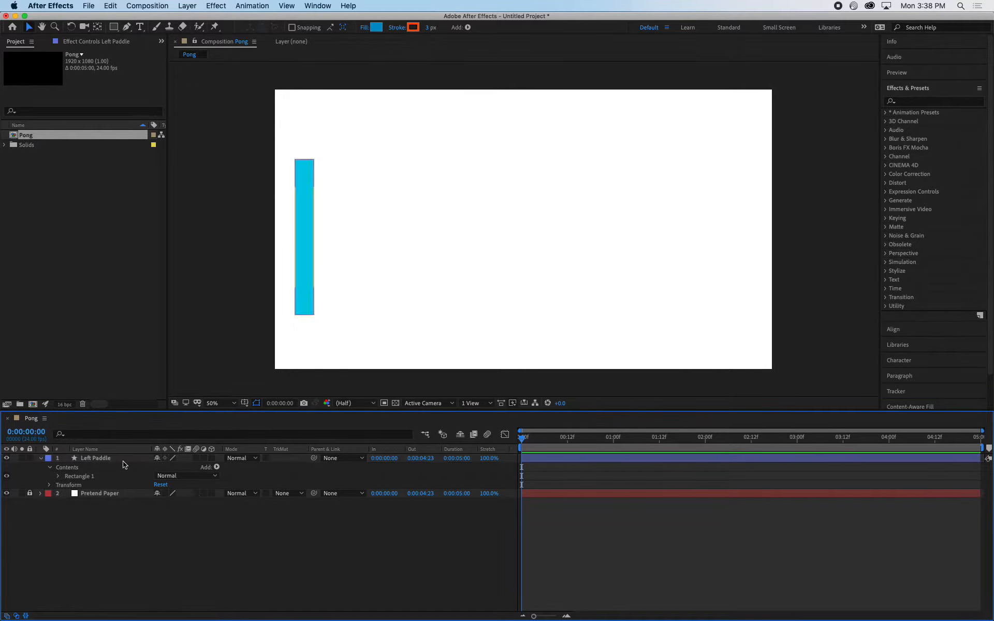
# - Move the Left Paddle slightly inward from the composition's left edge, to a layer position of about 1048, 522
pyautogui.click(121, 458)
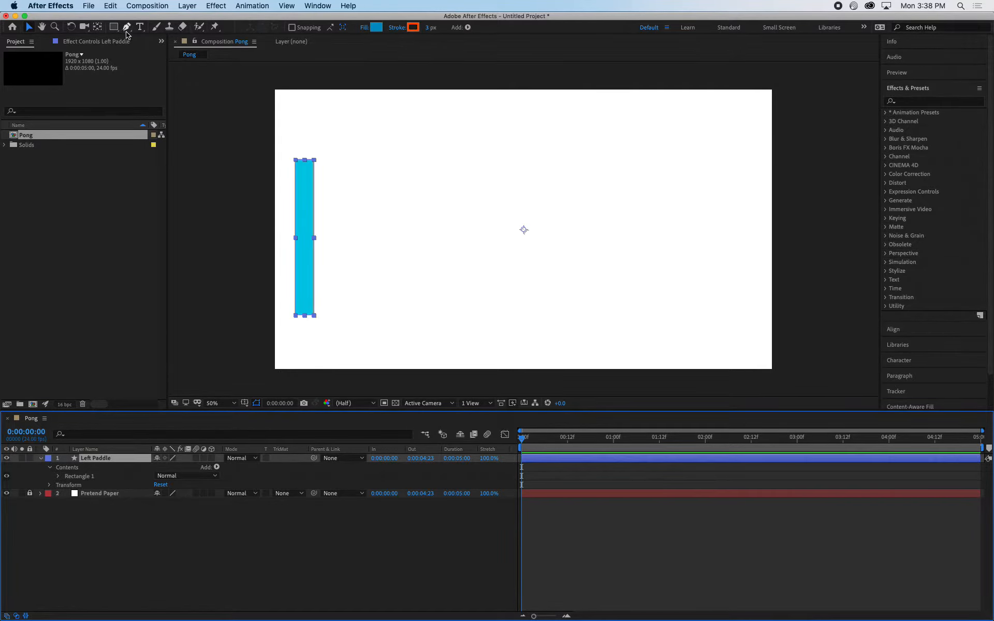
pyautogui.click(41, 25)
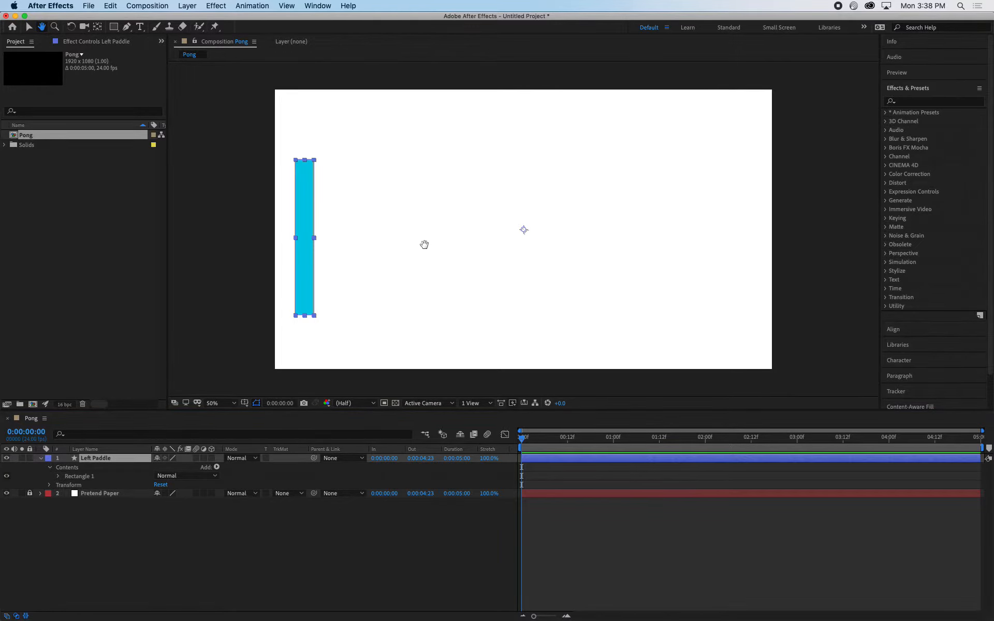
pyautogui.moveTo(496, 252); pyautogui.dragTo(523, 257)
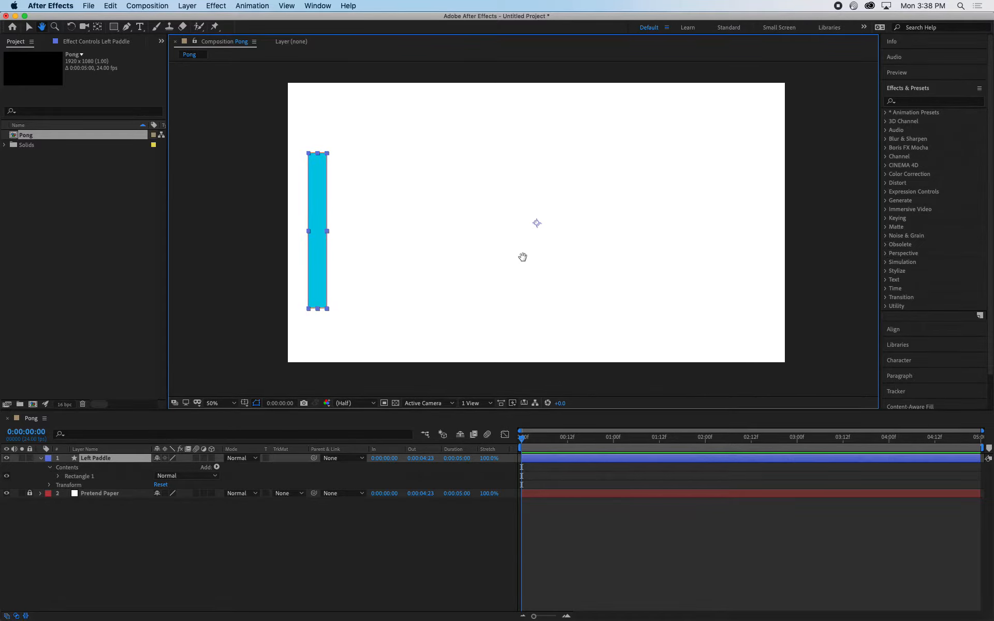
pyautogui.press('v')
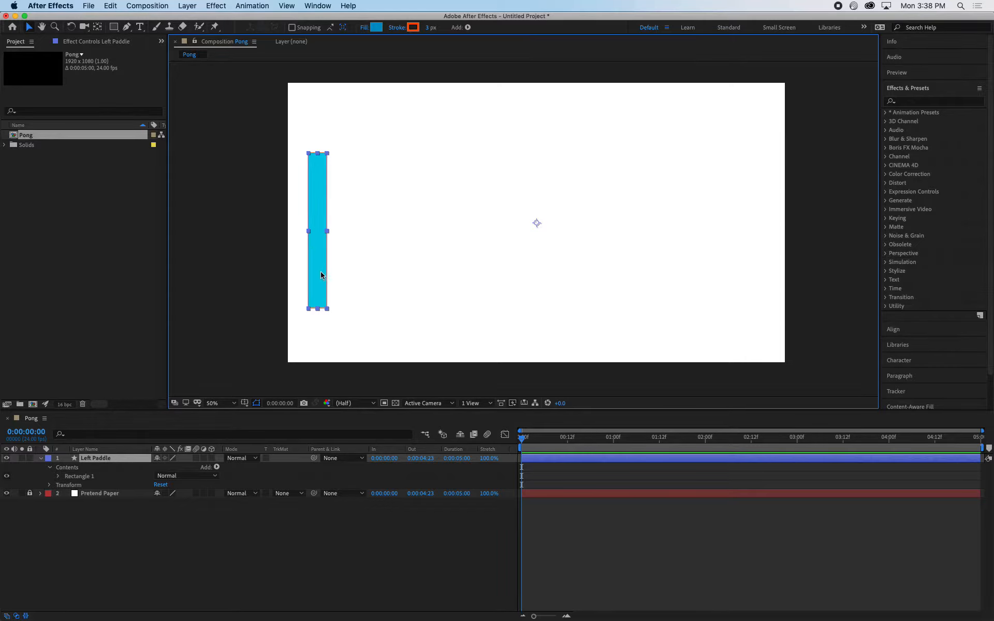
pyautogui.moveTo(321, 275)
pyautogui.mouseDown()
pyautogui.moveTo(331, 269)
pyautogui.moveTo(332, 283)
pyautogui.mouseUp()
pyautogui.moveTo(395, 250); pyautogui.dragTo(346, 235)
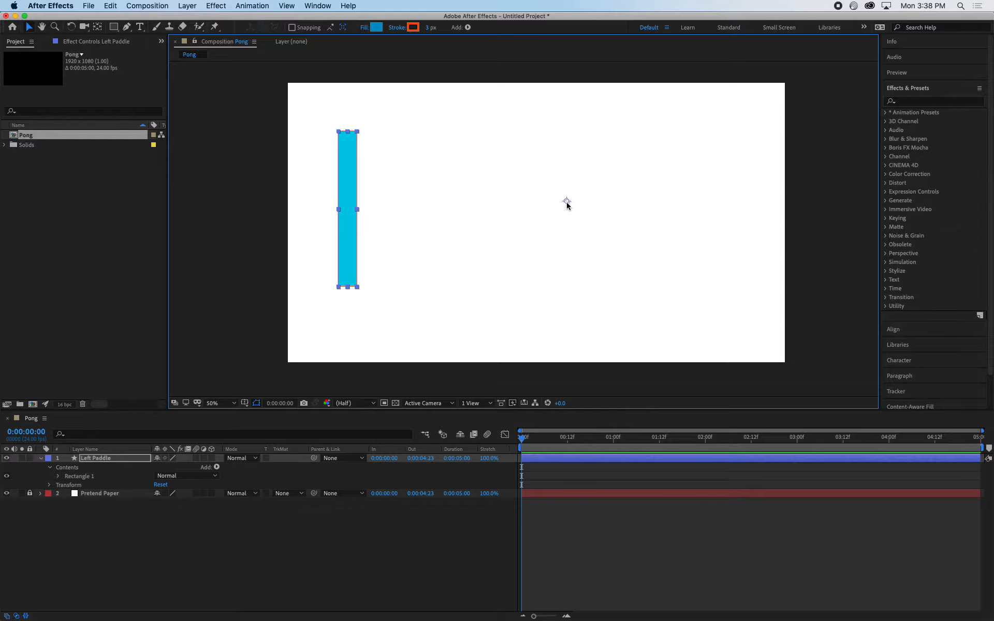
pyautogui.moveTo(355, 256); pyautogui.dragTo(347, 273)
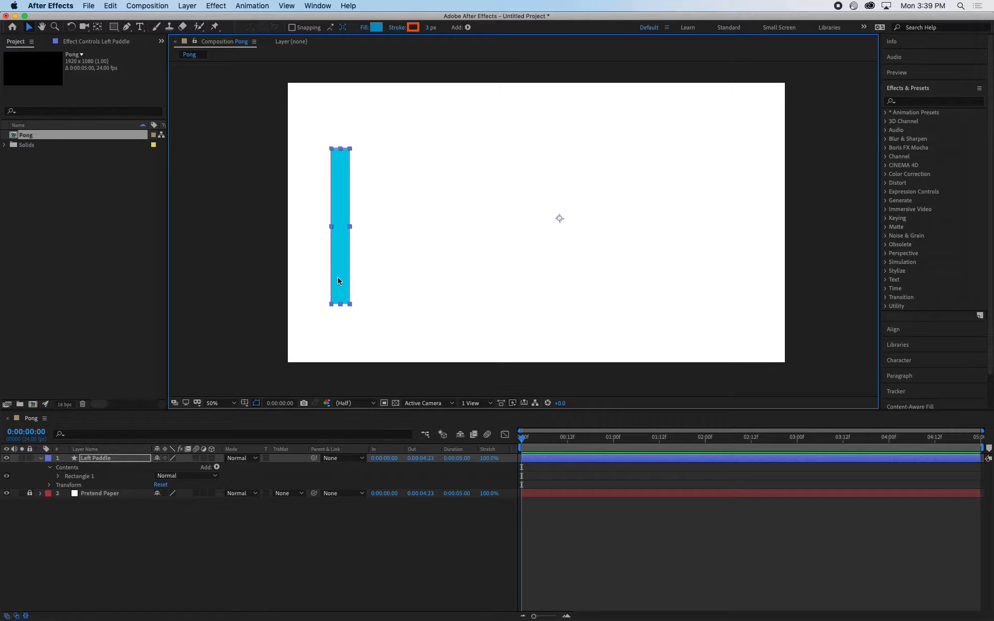
pyautogui.click(119, 505)
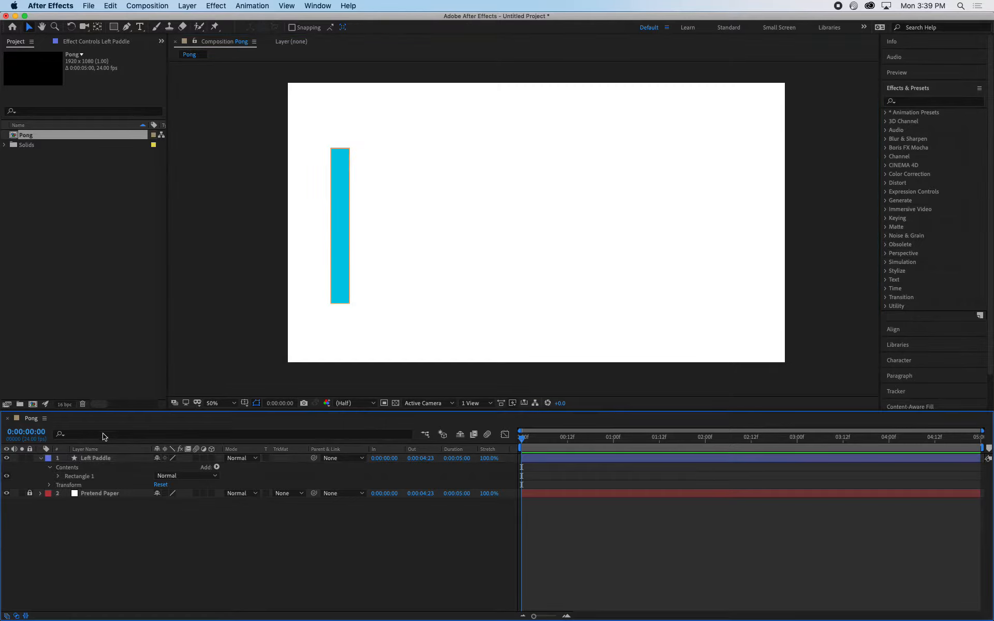
# - Expand the Left Paddle layer's contents and examine its rectangle path, stroke, fill and transform properties
pyautogui.click(100, 460)
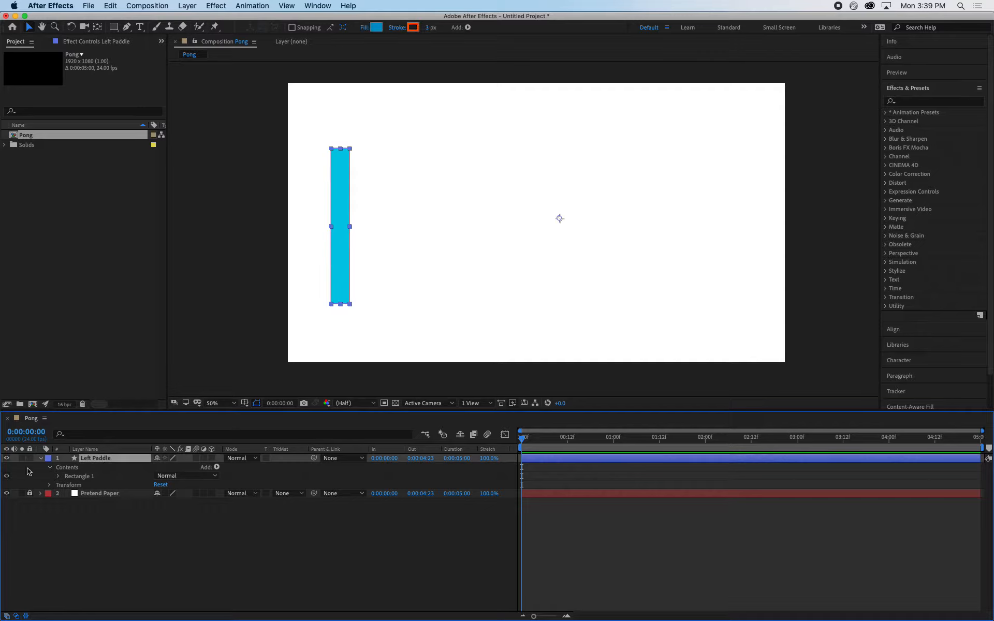
pyautogui.click(41, 459)
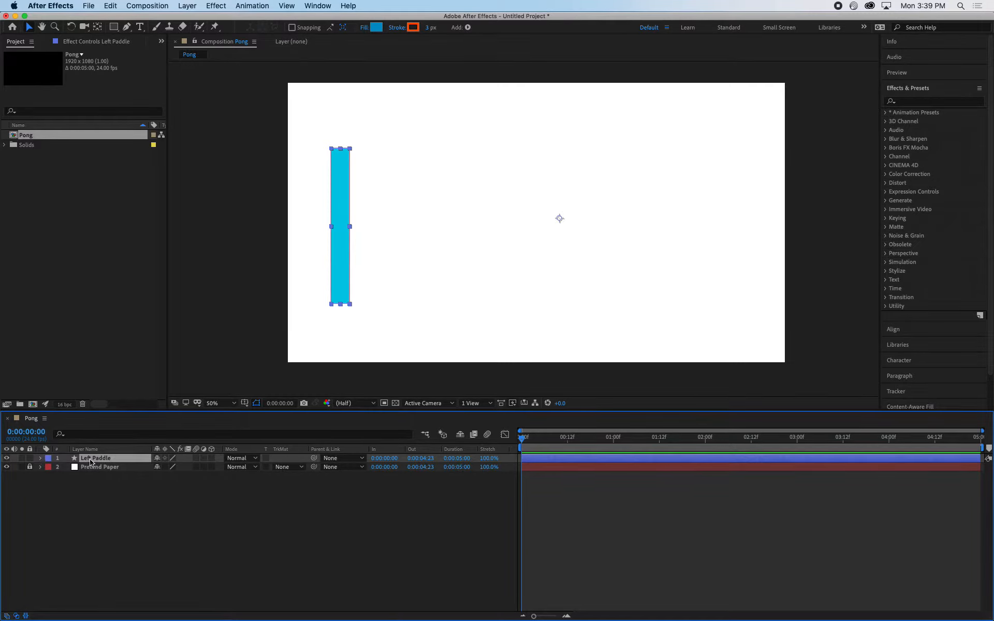
pyautogui.click(41, 458)
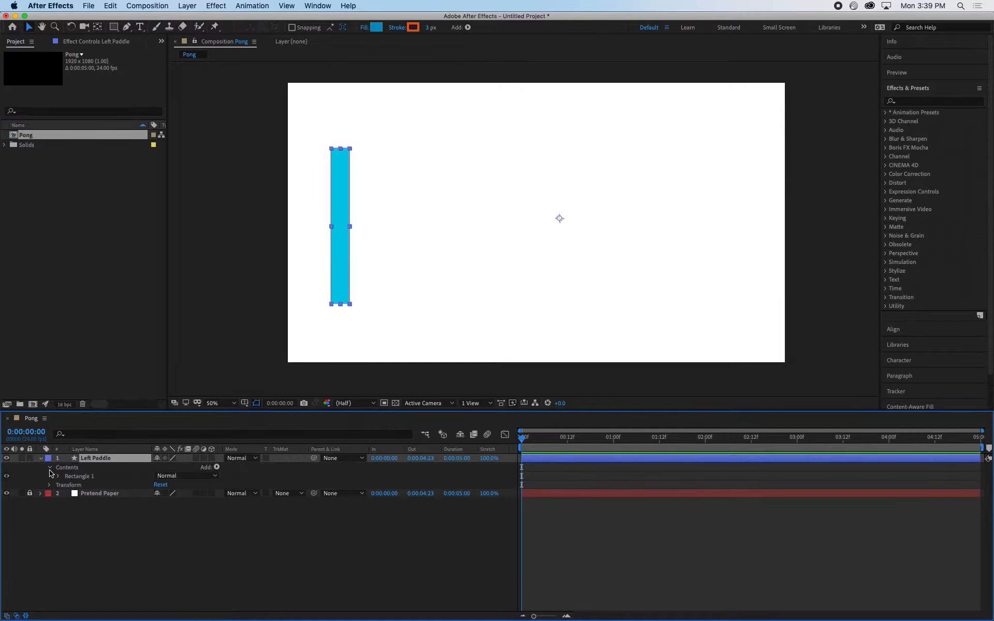
pyautogui.click(51, 467)
pyautogui.click(57, 477)
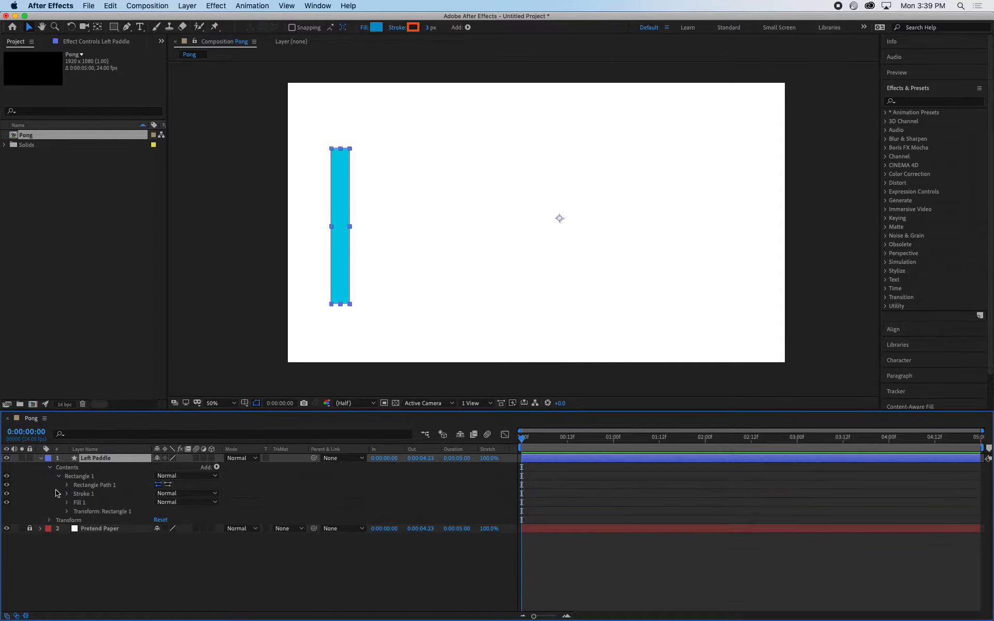
pyautogui.click(50, 521)
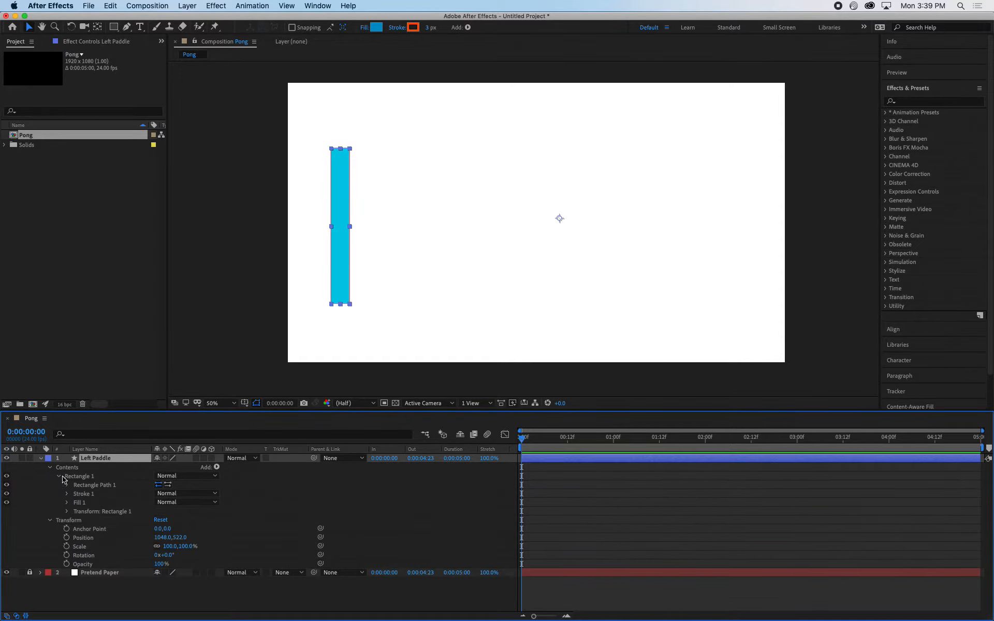
pyautogui.click(66, 503)
pyautogui.click(67, 494)
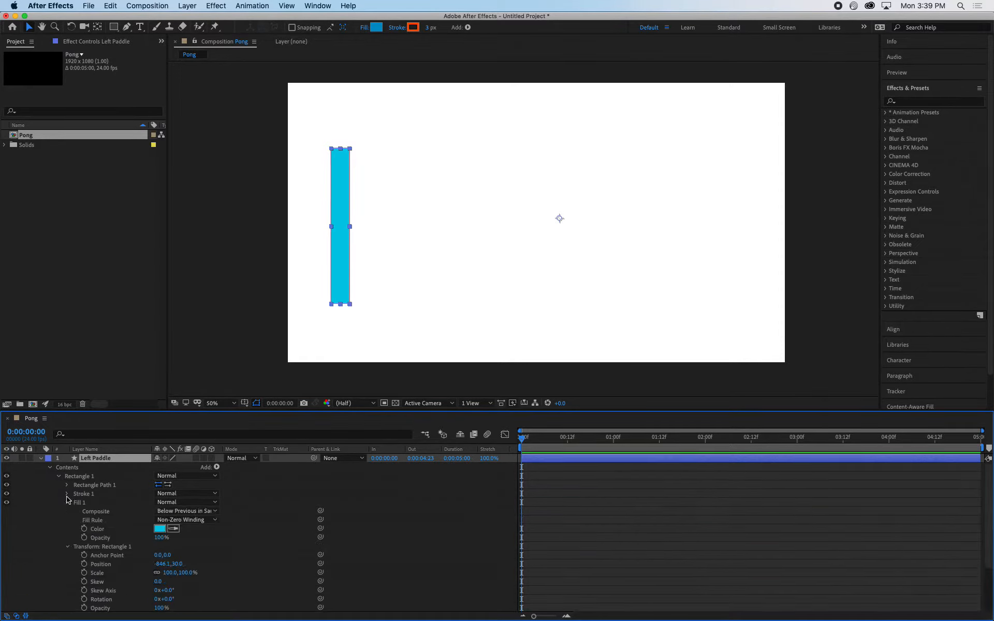
pyautogui.click(67, 485)
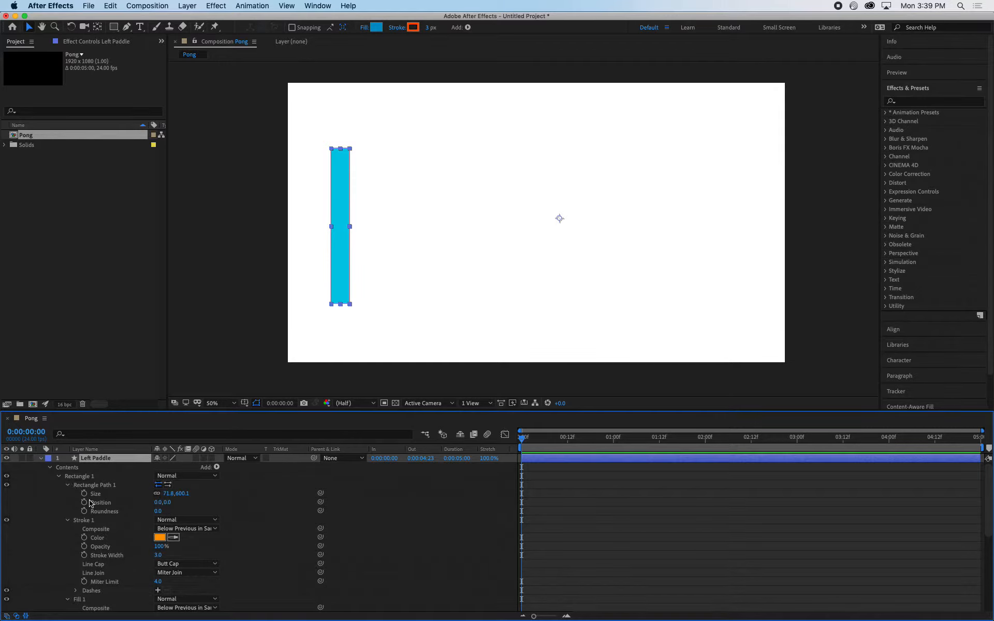
pyautogui.scroll(-6, 105, 514)
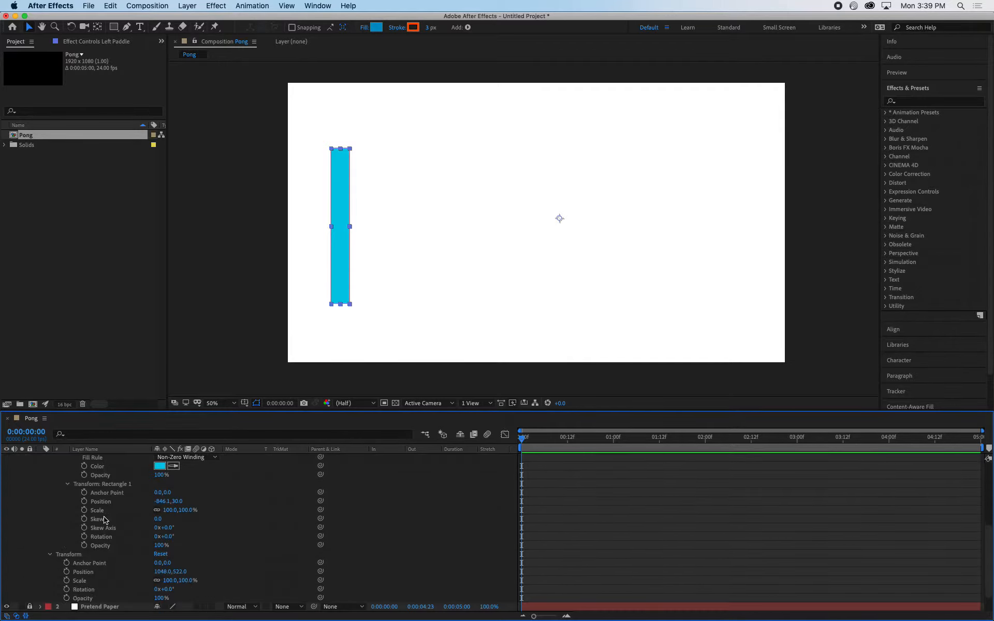
pyautogui.scroll(6, 106, 519)
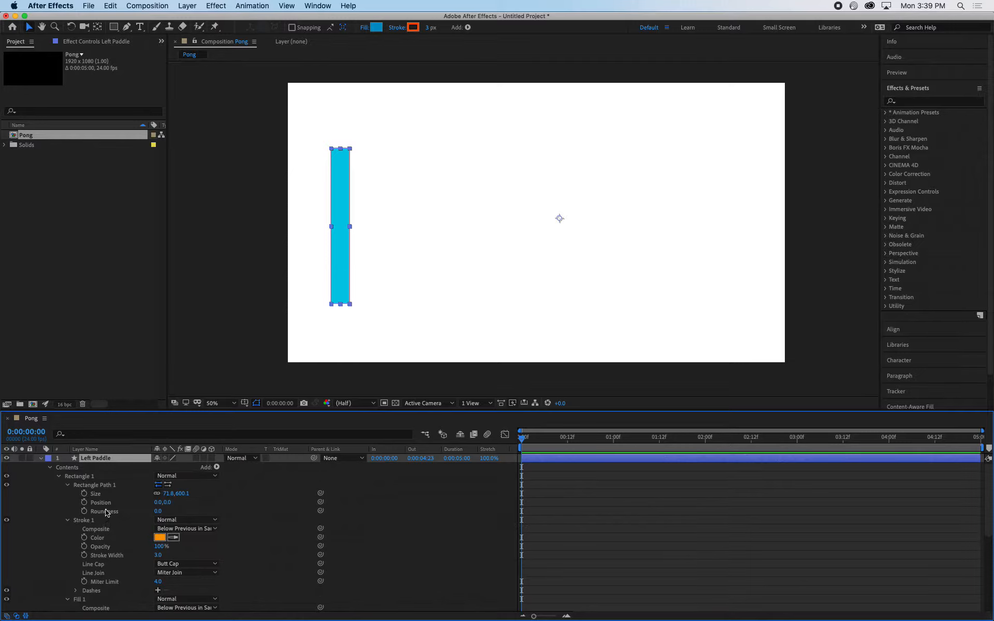
# - Collapse the Left Paddle's shape contents and examine the layer's Transform properties, especially the Anchor Point
pyautogui.click(67, 485)
pyautogui.click(68, 494)
pyautogui.click(67, 503)
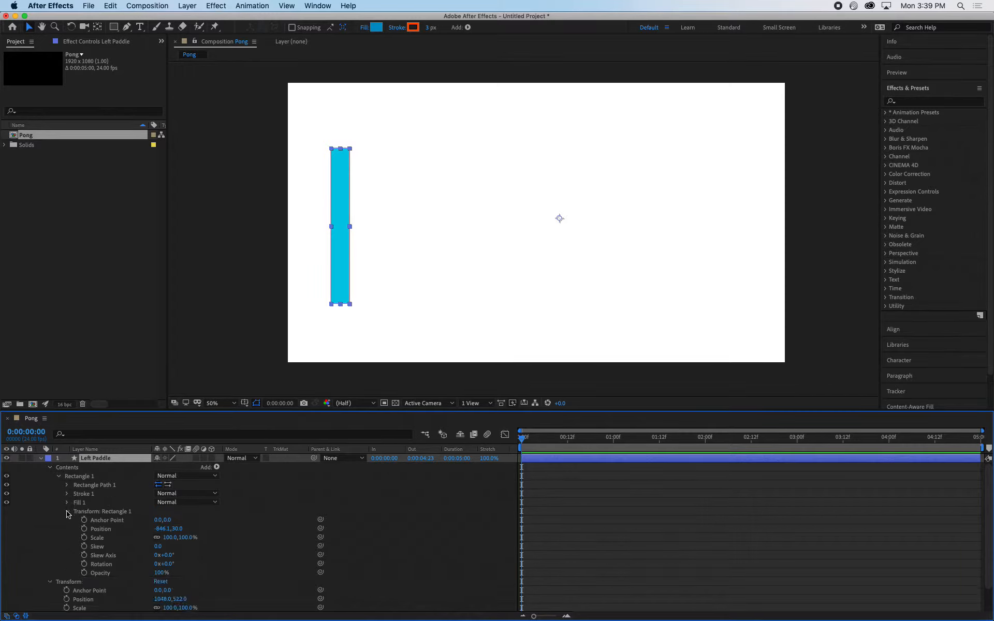
pyautogui.click(67, 512)
pyautogui.click(58, 477)
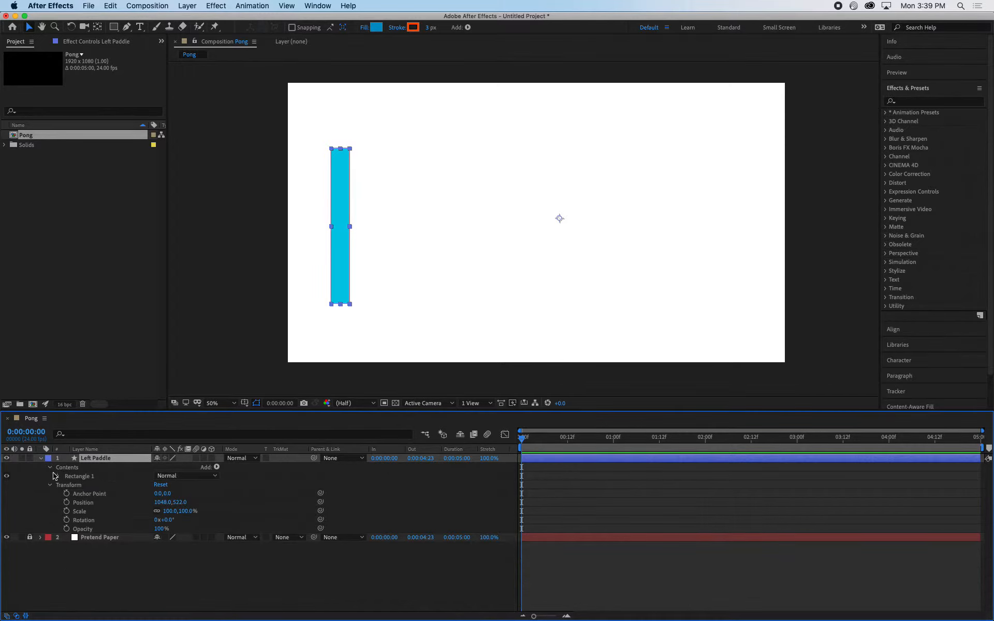
pyautogui.click(51, 468)
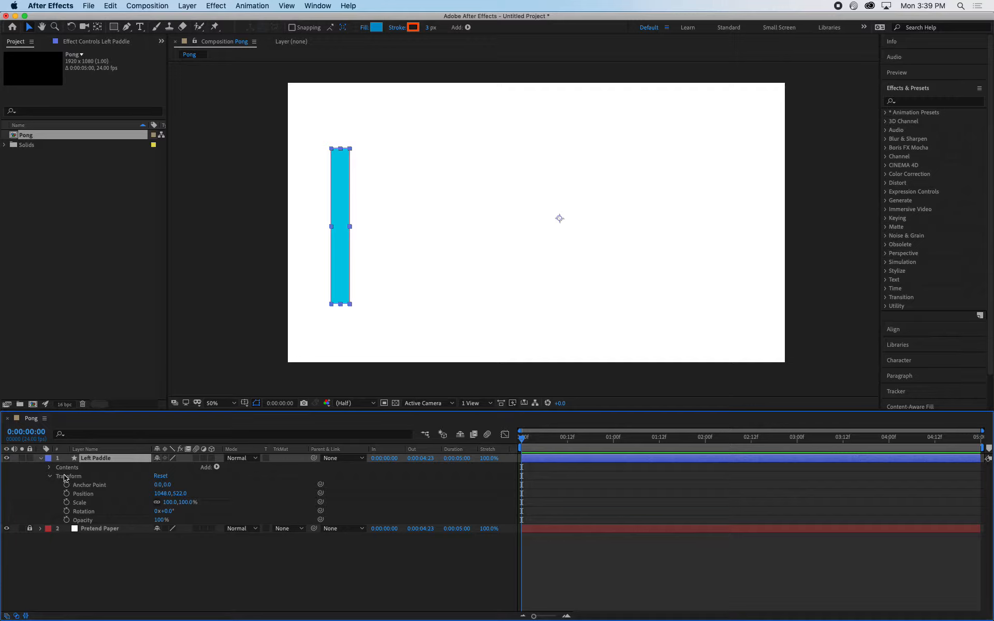
pyautogui.click(50, 476)
pyautogui.click(50, 476)
pyautogui.click(92, 485)
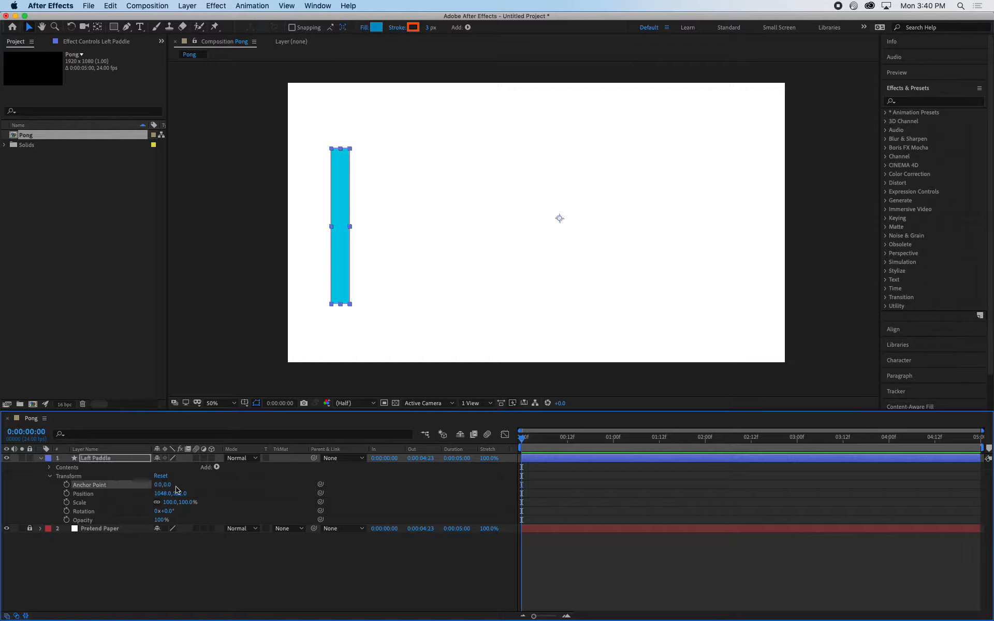
pyautogui.click(85, 463)
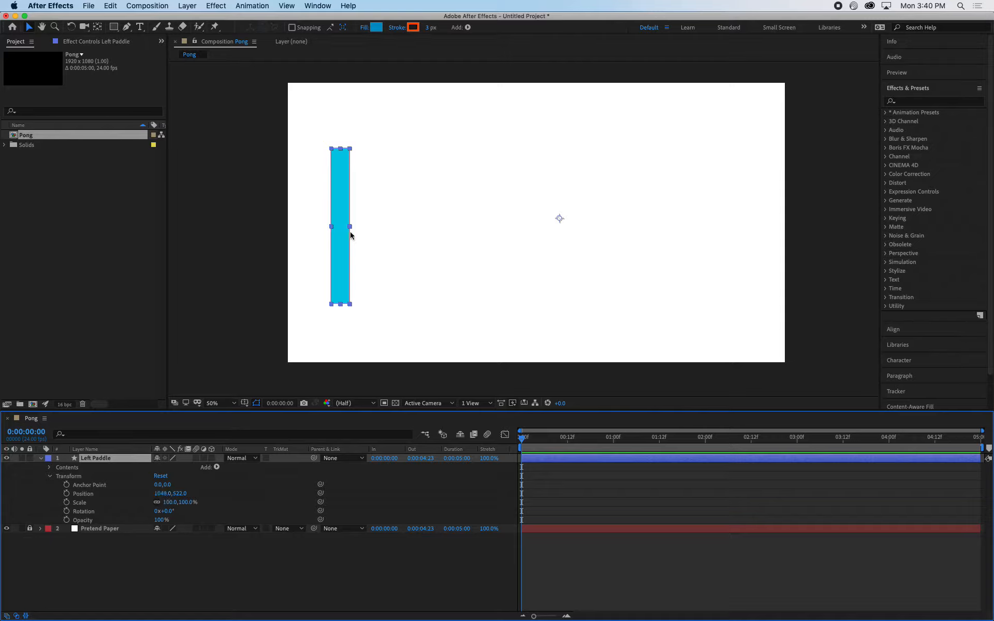
# - Set the Left Paddle layer's rotation to 90° to test how it turns around its off-centre anchor point
pyautogui.click(163, 495)
pyautogui.click(174, 573)
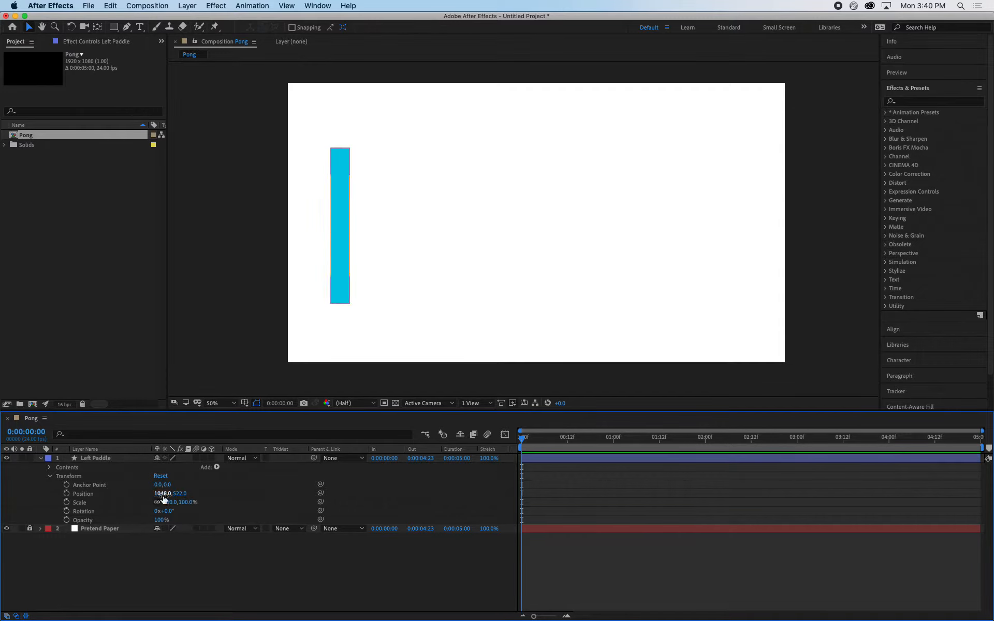
pyautogui.click(99, 487)
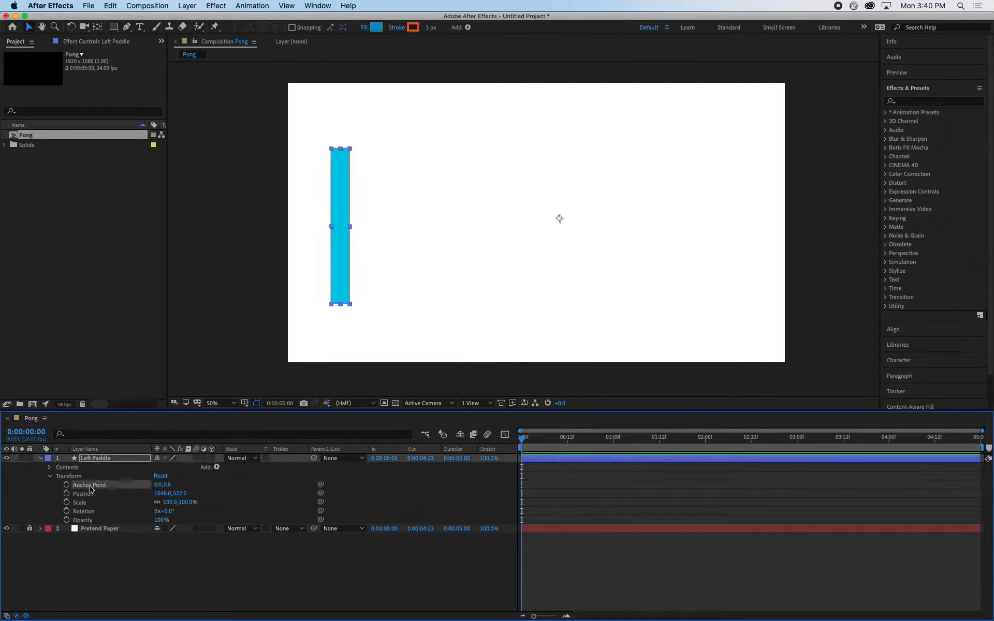
pyautogui.click(87, 512)
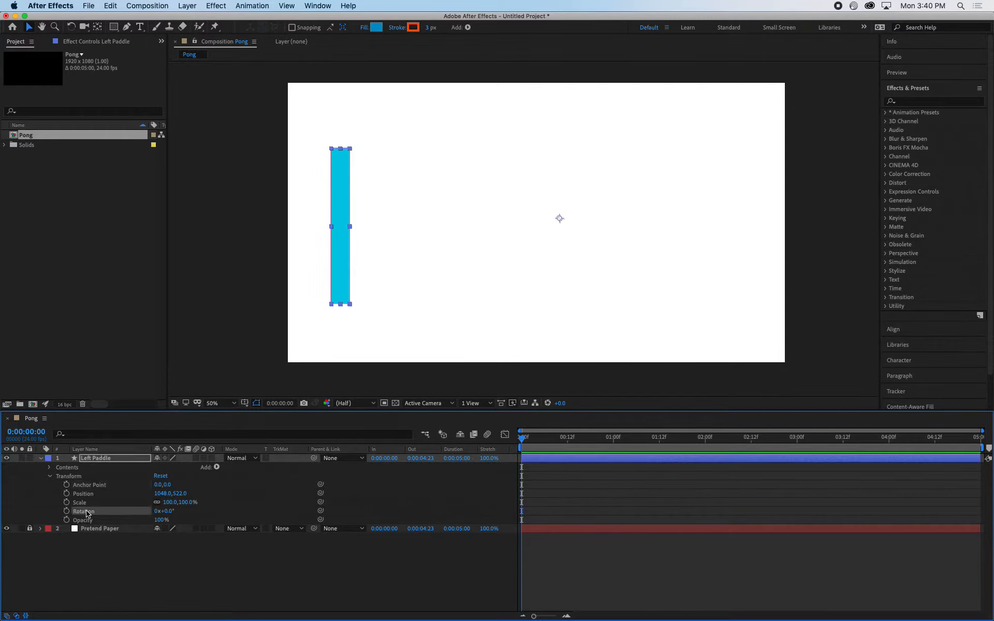
pyautogui.moveTo(168, 514)
pyautogui.mouseDown()
pyautogui.moveTo(187, 509)
pyautogui.moveTo(167, 510)
pyautogui.mouseUp()
pyautogui.click(173, 511)
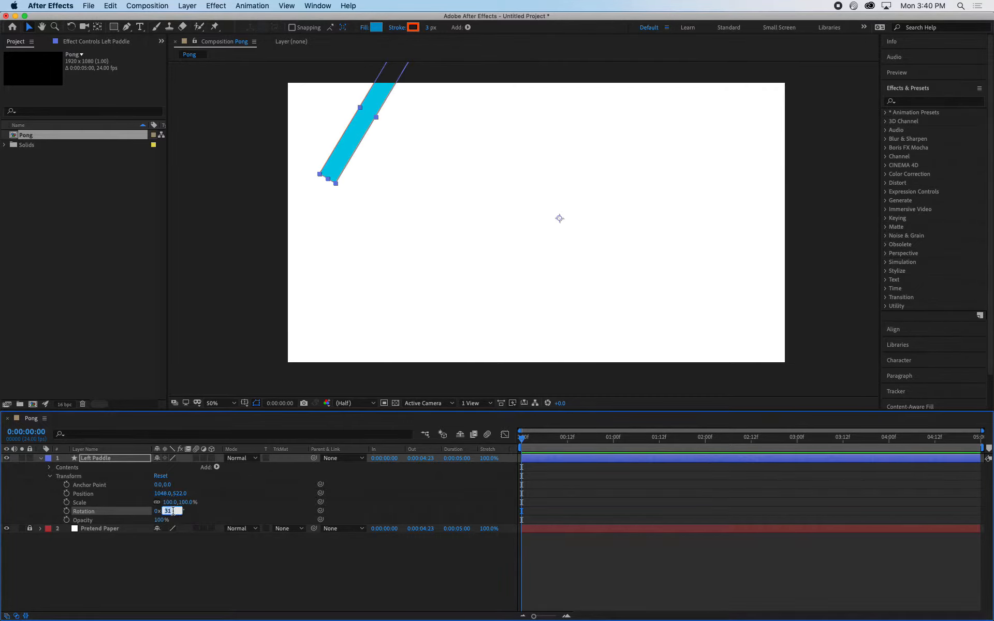
pyautogui.write('90')
pyautogui.press('Return')
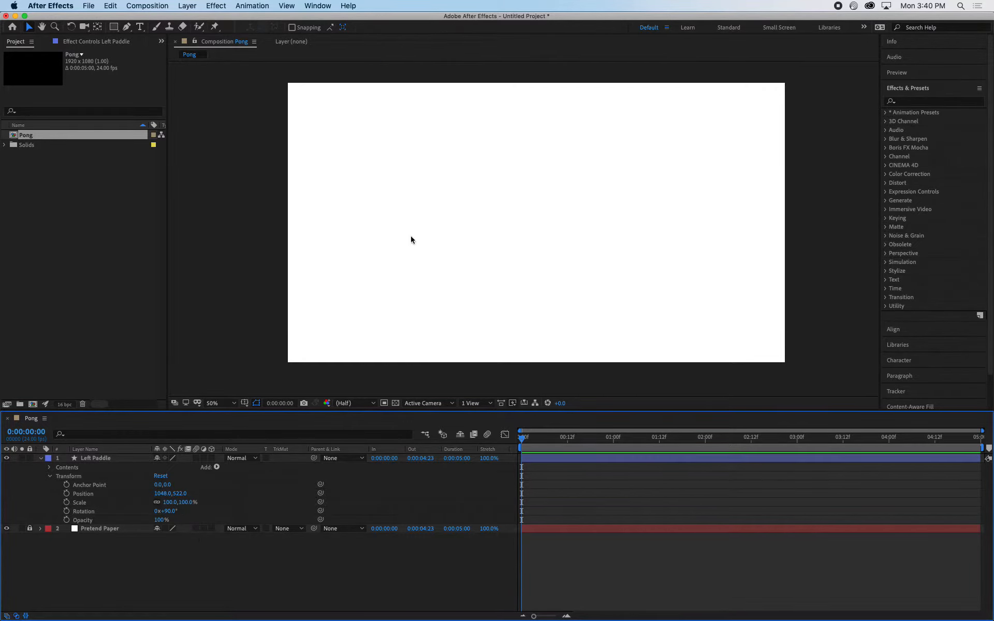
# - Zoom the composition view out to 25% and look for the rotated paddle outside the frame
pyautogui.press(',')
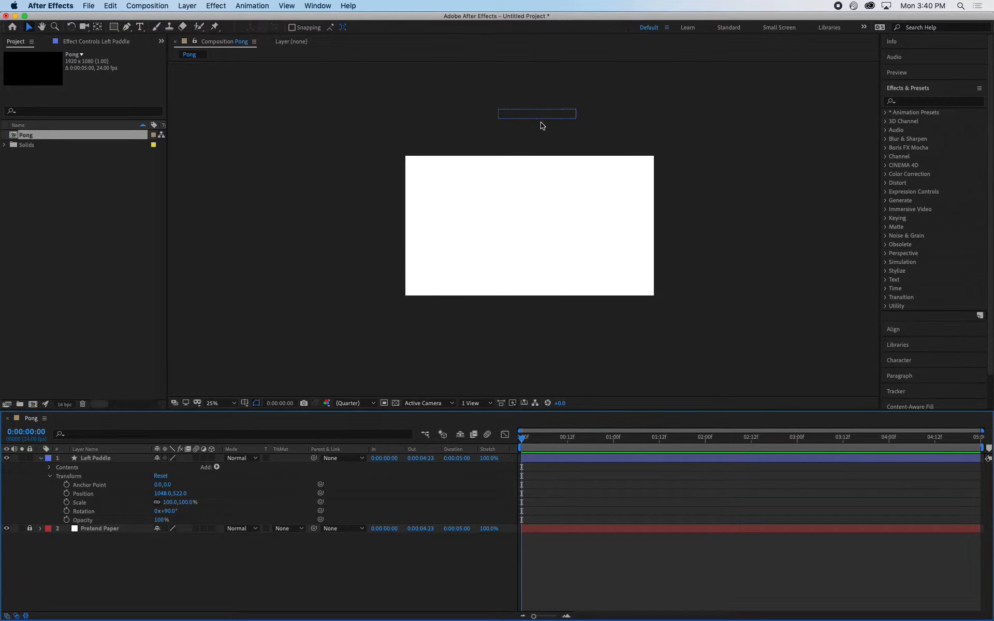
pyautogui.scroll(1, 544, 210)
pyautogui.scroll(-2, 545, 210)
pyautogui.scroll(2, 544, 211)
pyautogui.scroll(-1, 545, 214)
pyautogui.scroll(1, 544, 215)
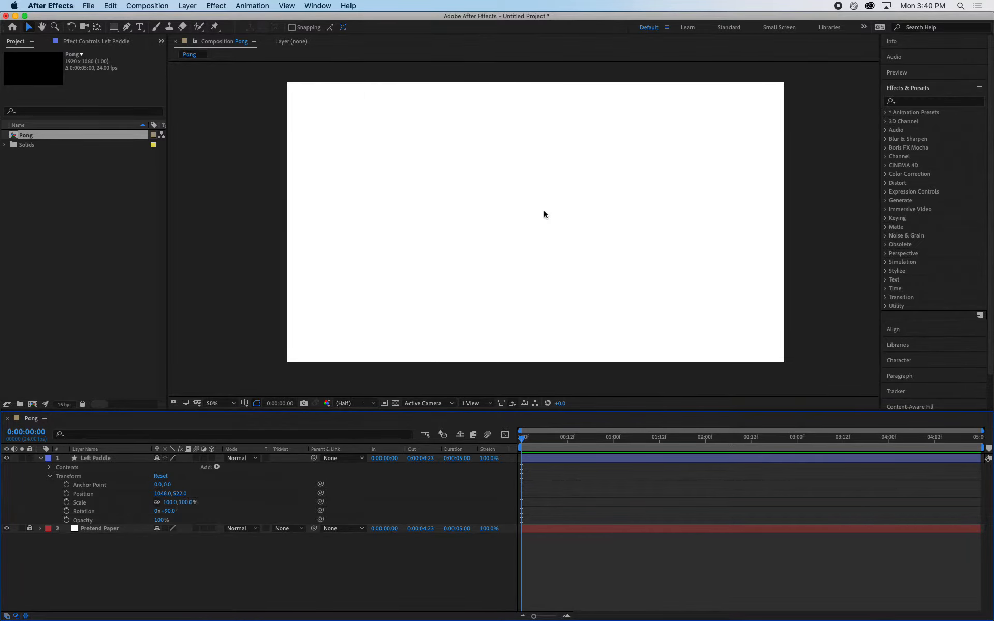
pyautogui.scroll(-1, 543, 214)
# - Compare the 25% view with the fitted view and leave the composition magnification at Fit up to 100%
pyautogui.click(222, 405)
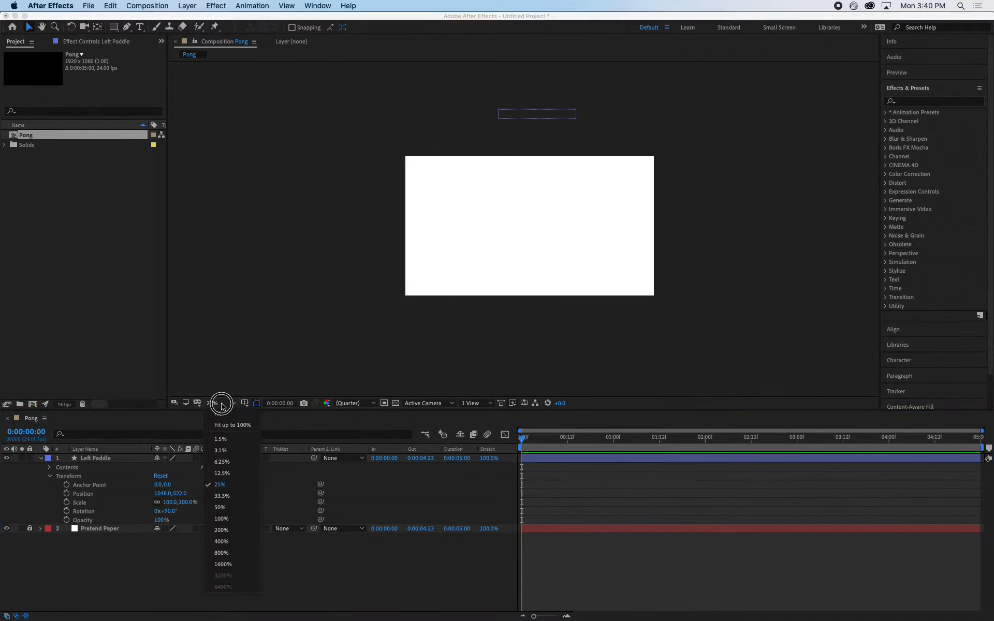
pyautogui.click(223, 426)
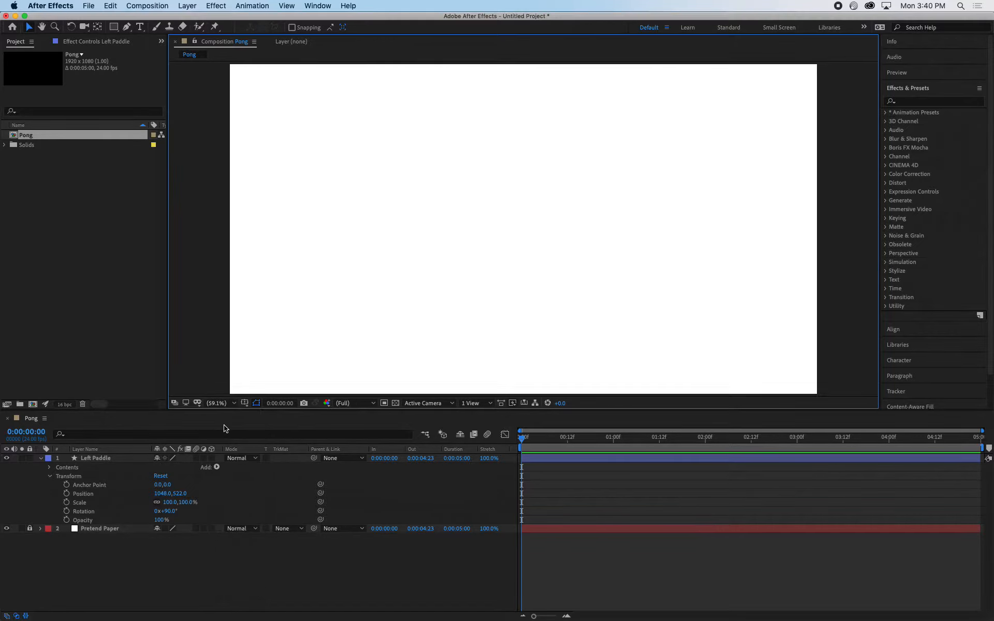
pyautogui.click(220, 405)
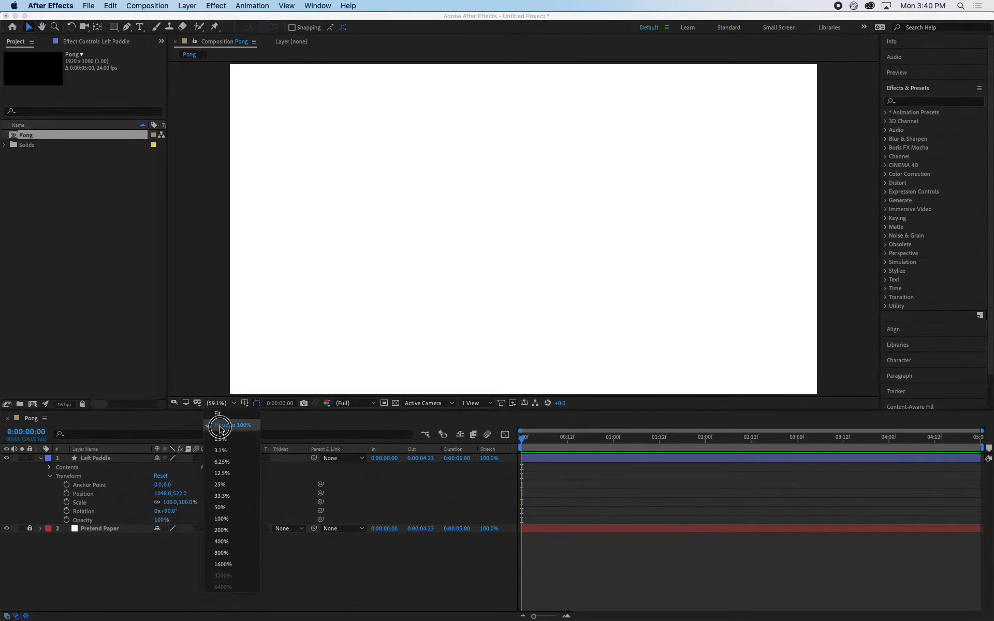
pyautogui.click(221, 485)
pyautogui.click(220, 405)
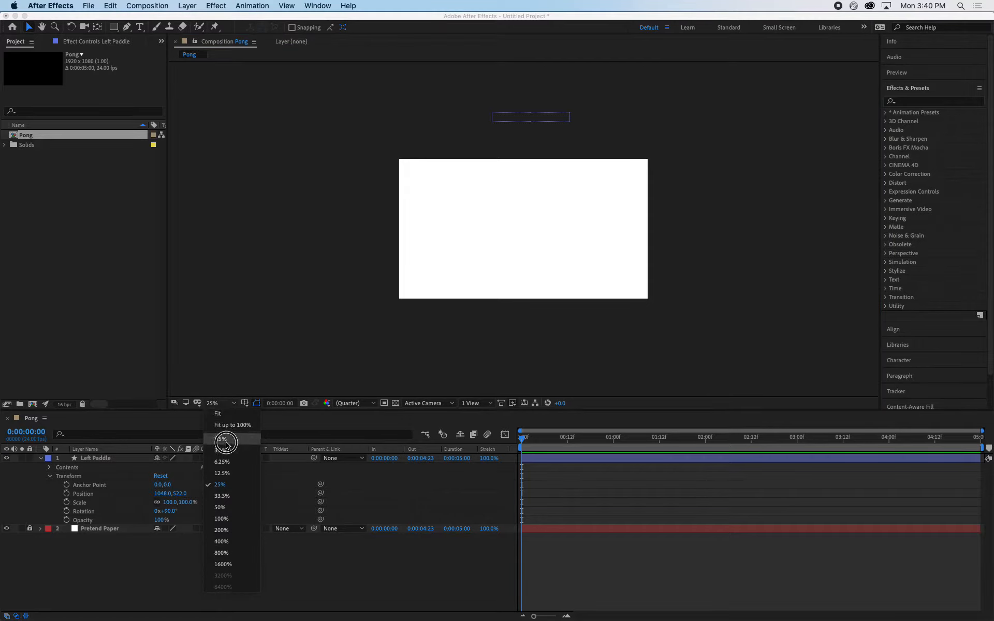
pyautogui.click(224, 425)
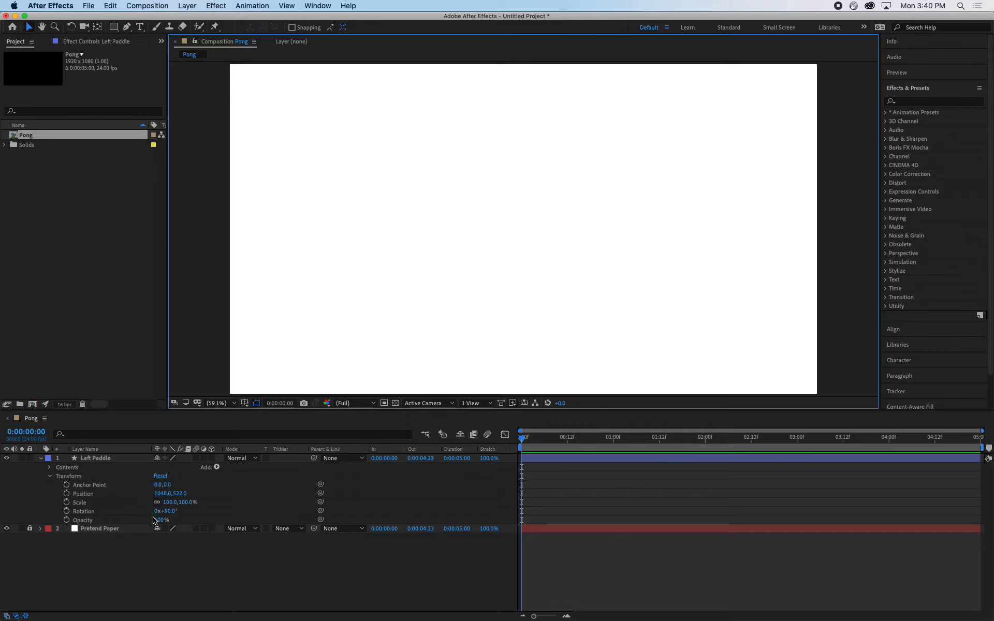
# - Set the Left Paddle's rotation to 0° and try shifting its Anchor Point to -115, 0, undoing that shift
pyautogui.moveTo(158, 511)
pyautogui.mouseDown()
pyautogui.moveTo(144, 511)
pyautogui.moveTo(172, 514)
pyautogui.mouseUp()
pyautogui.click(171, 514)
pyautogui.press('Return')
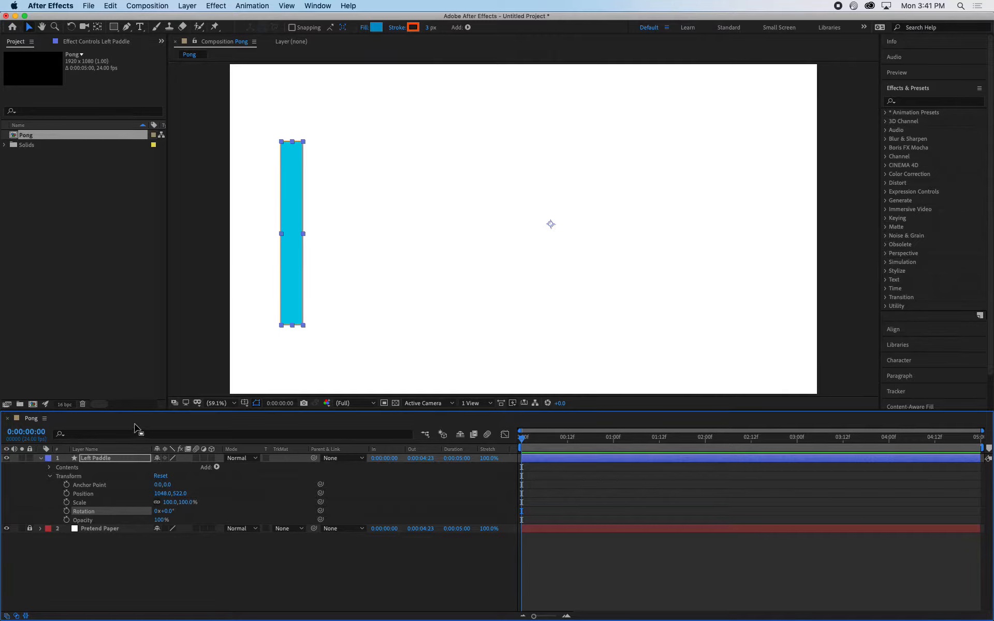
pyautogui.moveTo(158, 485); pyautogui.dragTo(136, 524)
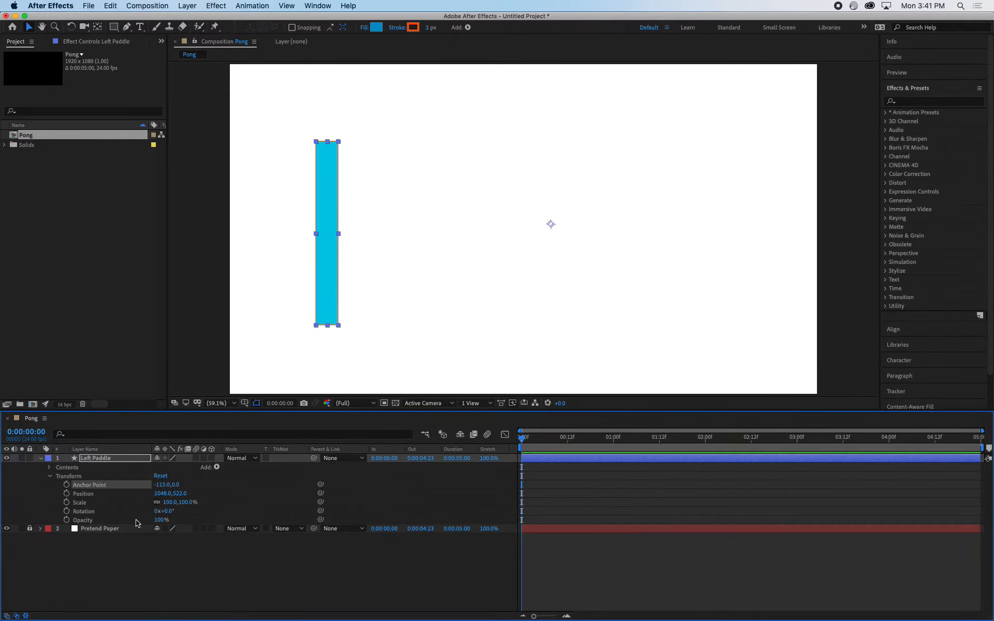
pyautogui.press('super+z')
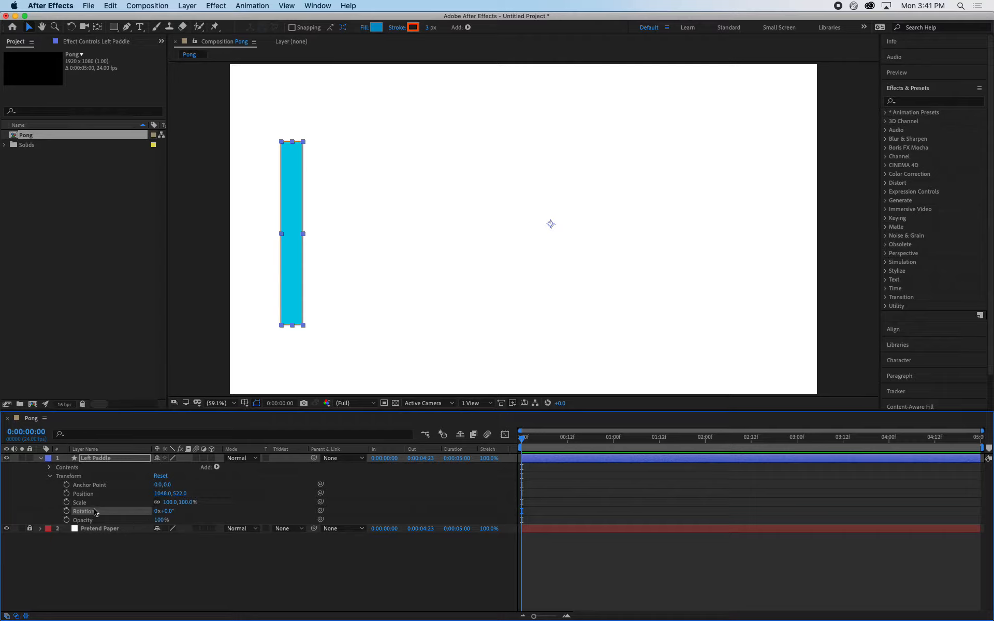
# - Move the Left Paddle layer's anchor point to the paddle's lower end, about -861.6, 311.5, with the Pan Behind tool and try its rotation
pyautogui.click(98, 28)
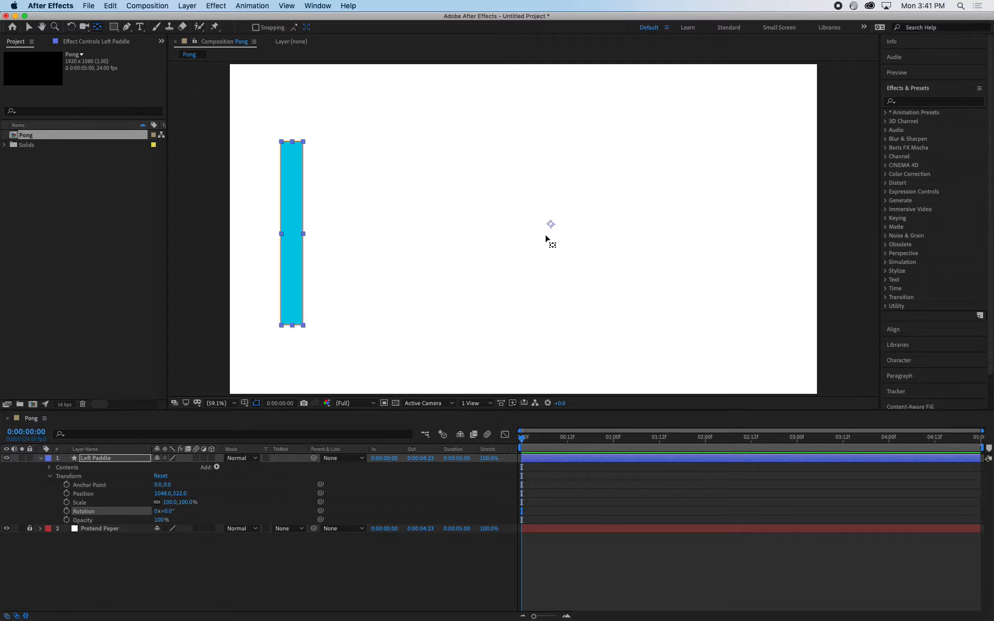
pyautogui.moveTo(551, 225); pyautogui.dragTo(286, 320)
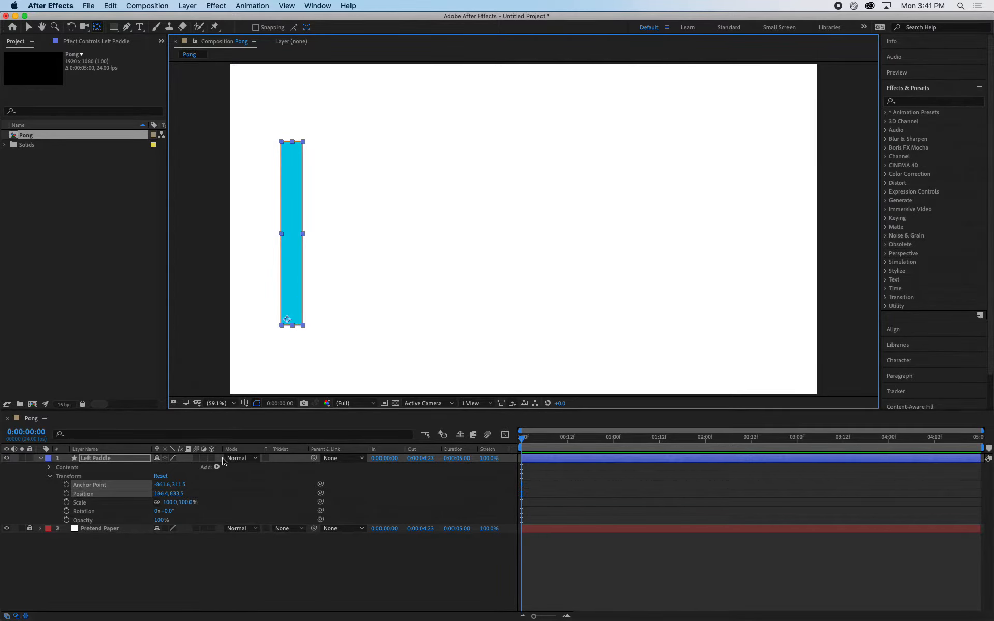
pyautogui.click(168, 512)
pyautogui.moveTo(168, 511); pyautogui.dragTo(166, 484)
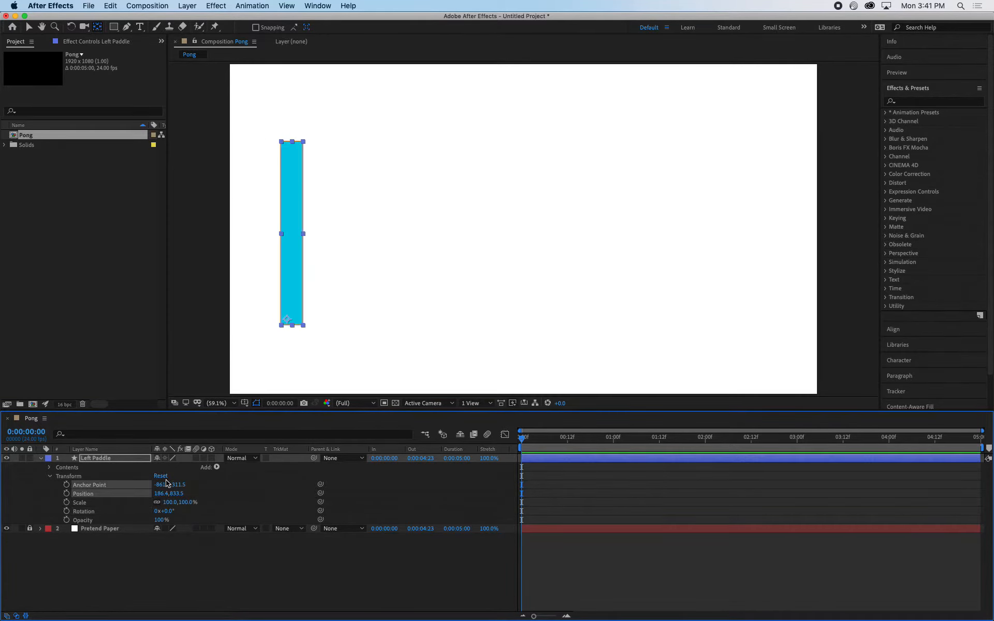
# - Move the layer's anchor point to the paddle's centre, about -843, 32, and test a rotation around it, undoing the rotation
pyautogui.click(288, 320)
pyautogui.moveTo(288, 320); pyautogui.dragTo(292, 233)
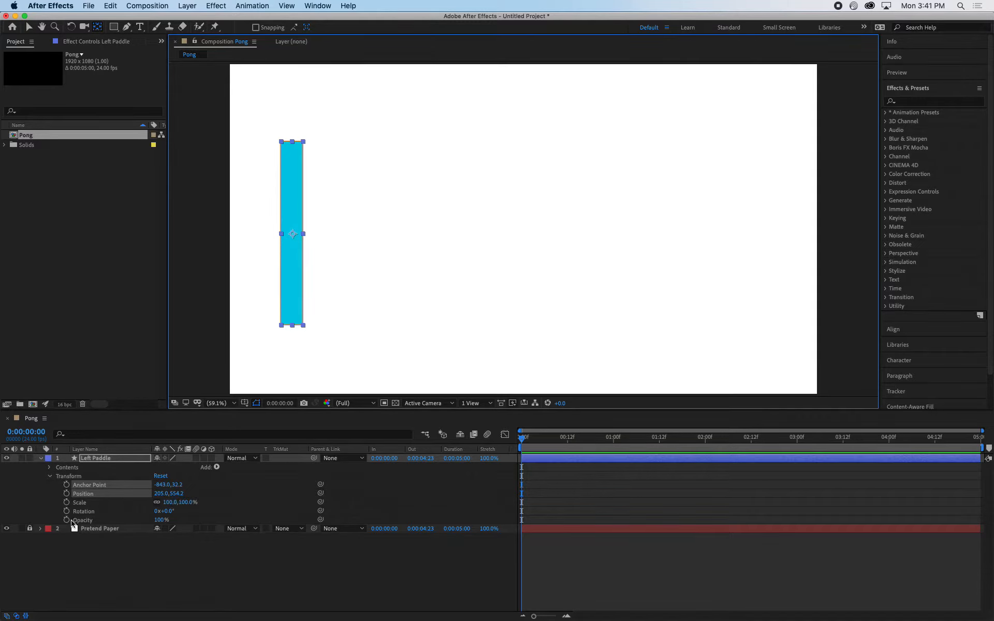
pyautogui.click(519, 443)
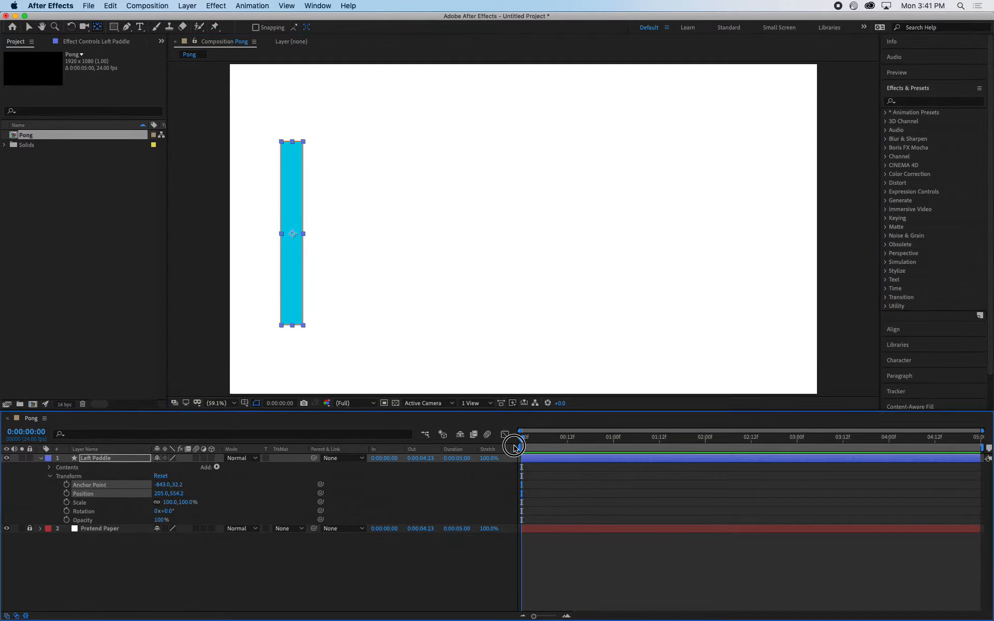
pyautogui.moveTo(171, 515); pyautogui.dragTo(226, 541)
pyautogui.hotkey('ctrl', 'z')
pyautogui.click(110, 513)
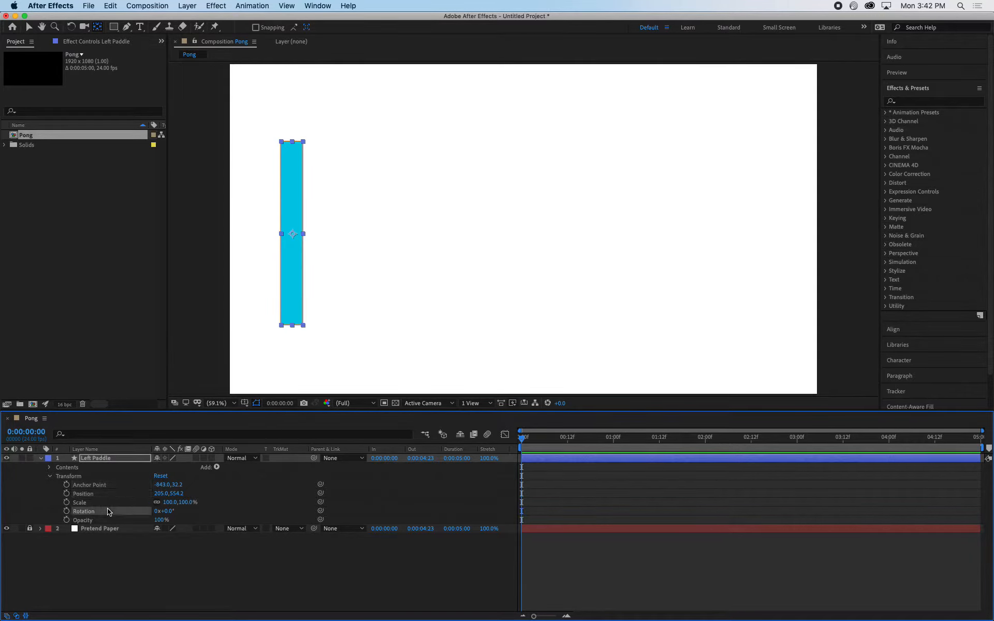
# - Select the paddle's shape on the canvas and the Left Paddle layer in turn to compare their anchor points
pyautogui.click(98, 28)
pyautogui.click(291, 285)
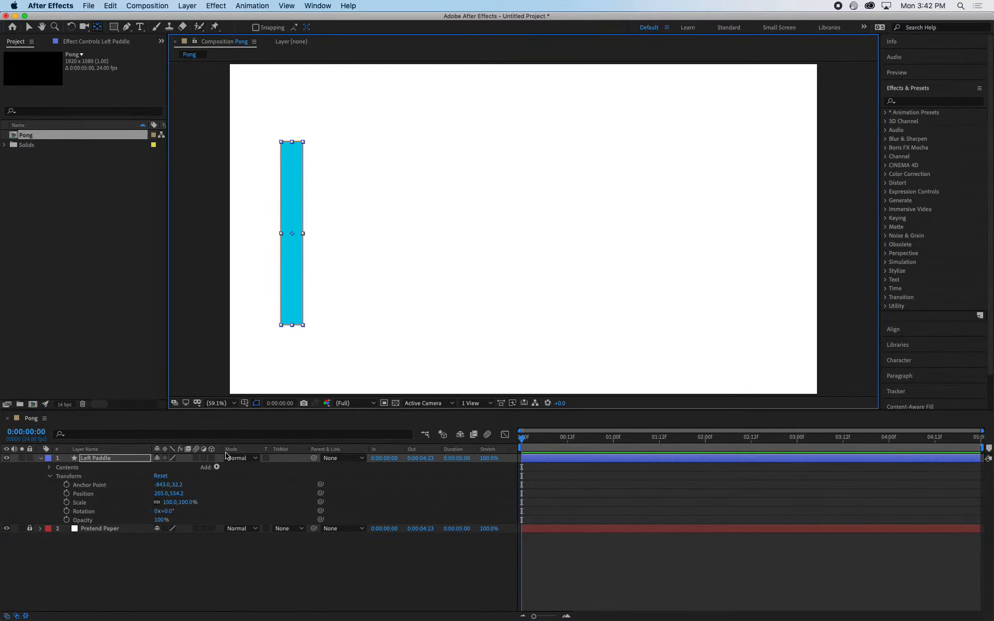
pyautogui.click(186, 574)
pyautogui.click(107, 462)
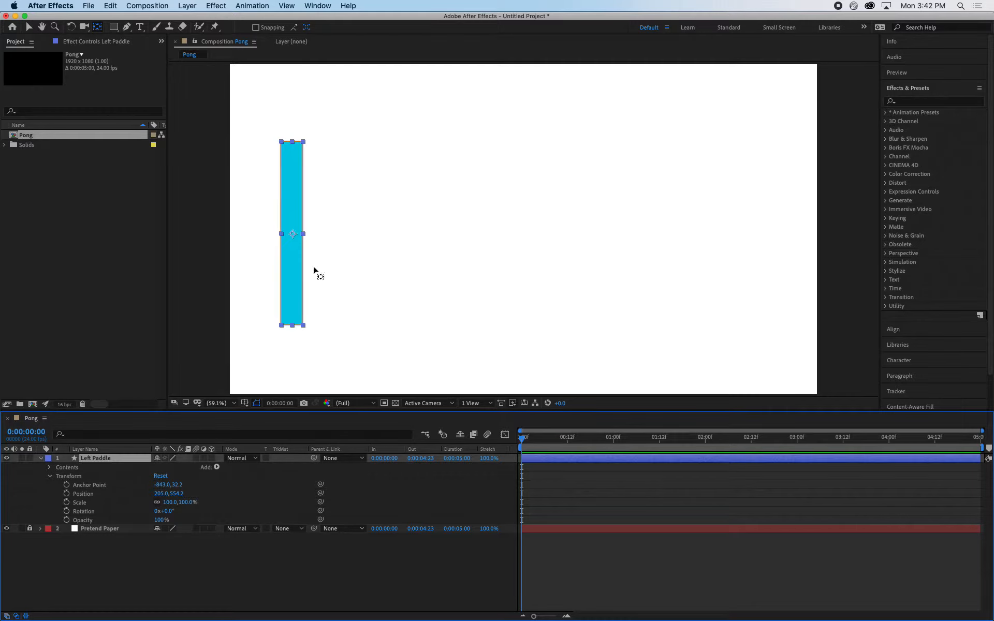
# - Move the layer's anchor point to about -118.5, 132 and the paddle shape's own anchor point to the canvas's upper-right area
pyautogui.moveTo(294, 235); pyautogui.dragTo(295, 236)
pyautogui.moveTo(518, 265); pyautogui.dragTo(515, 266)
pyautogui.moveTo(292, 234); pyautogui.dragTo(694, 160)
pyautogui.click(118, 541)
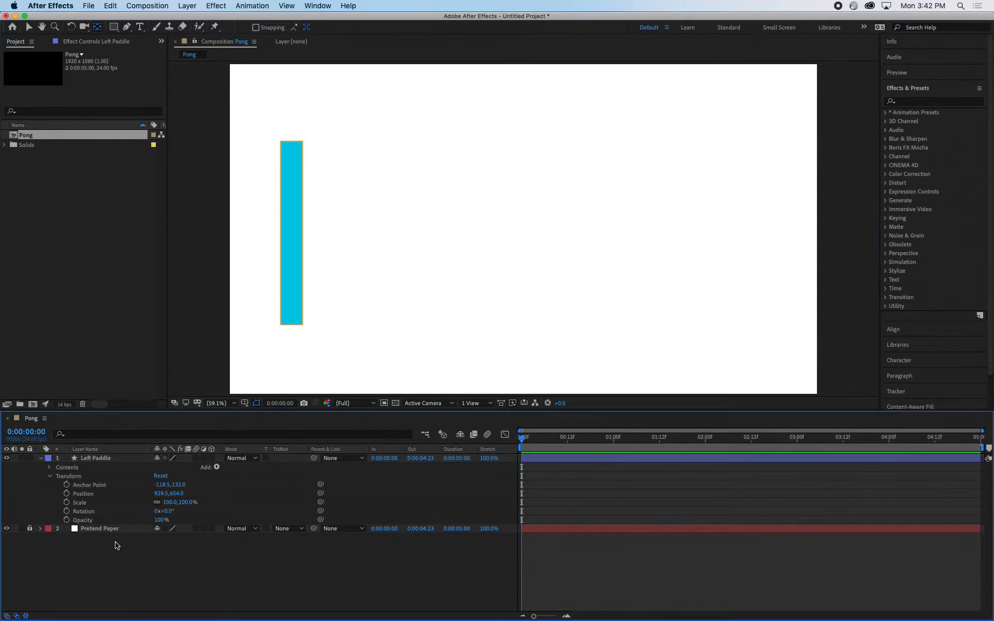
# - Alternate between selecting the Left Paddle layer and its shape to examine where each one's anchor point sits
pyautogui.click(97, 462)
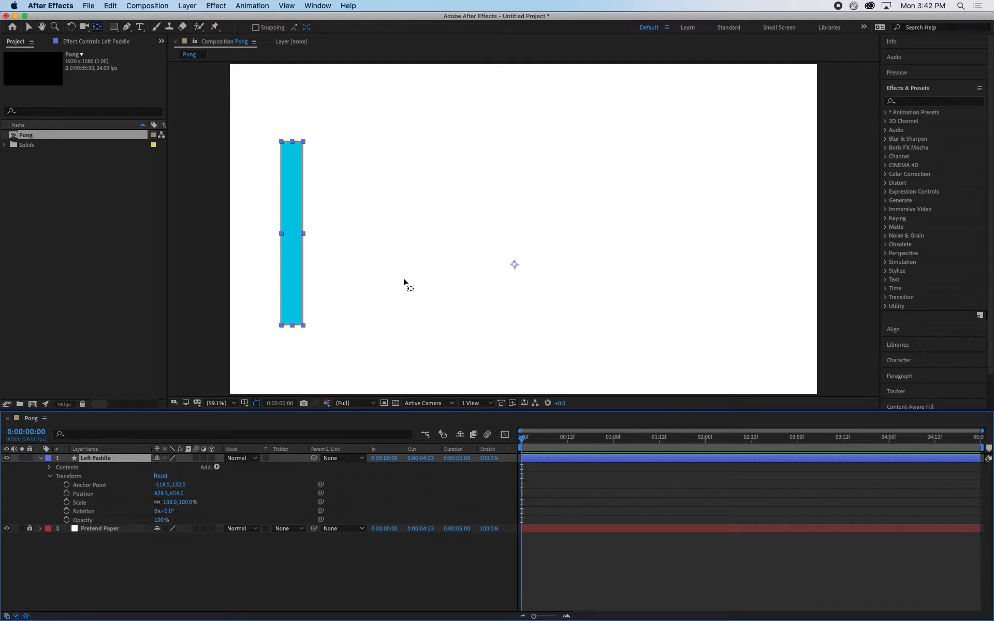
pyautogui.click(290, 290)
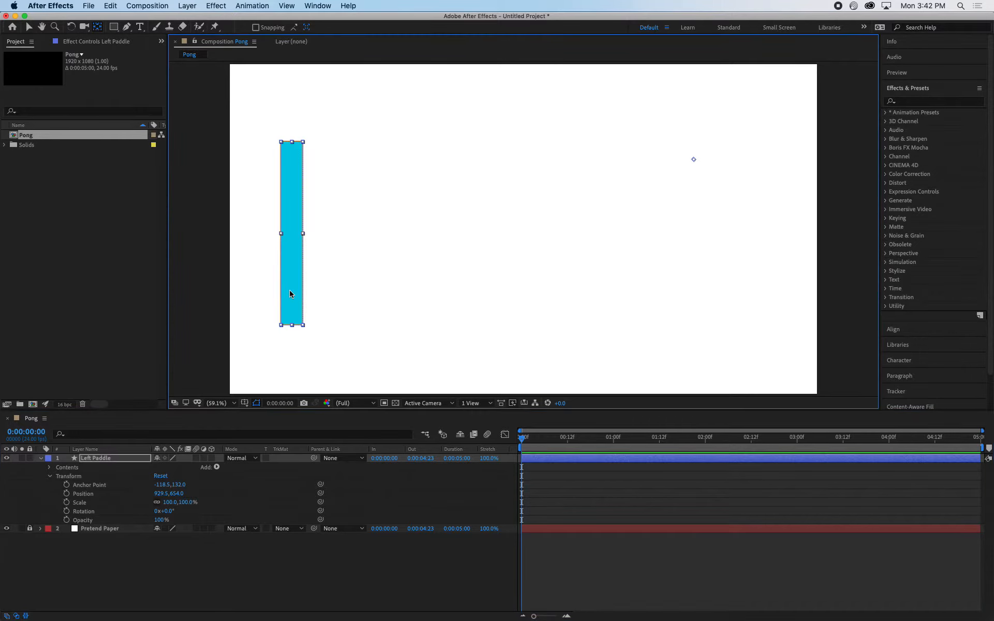
pyautogui.click(91, 538)
pyautogui.click(95, 459)
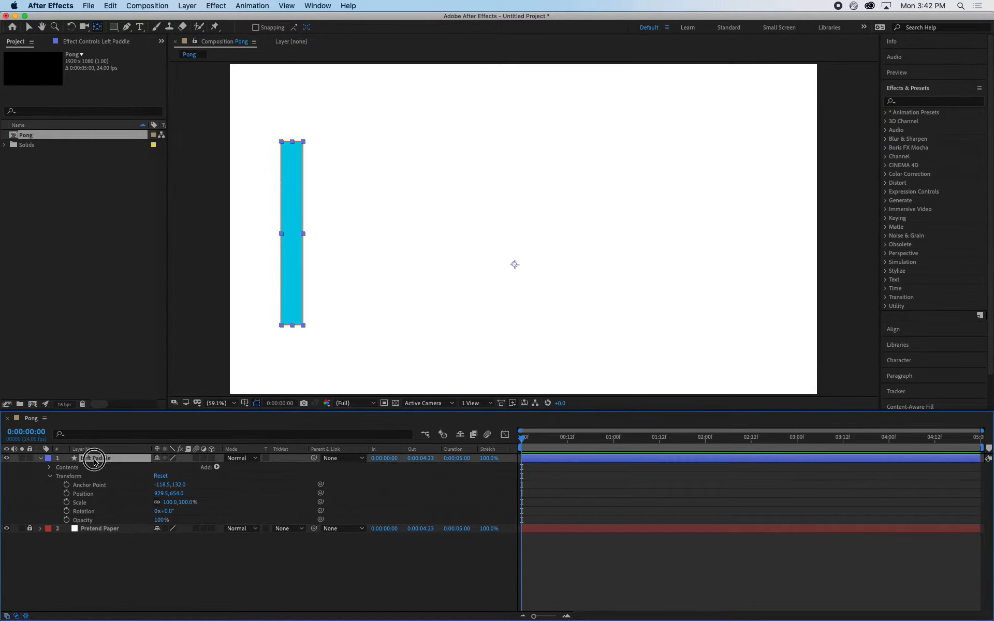
pyautogui.click(98, 29)
pyautogui.click(299, 274)
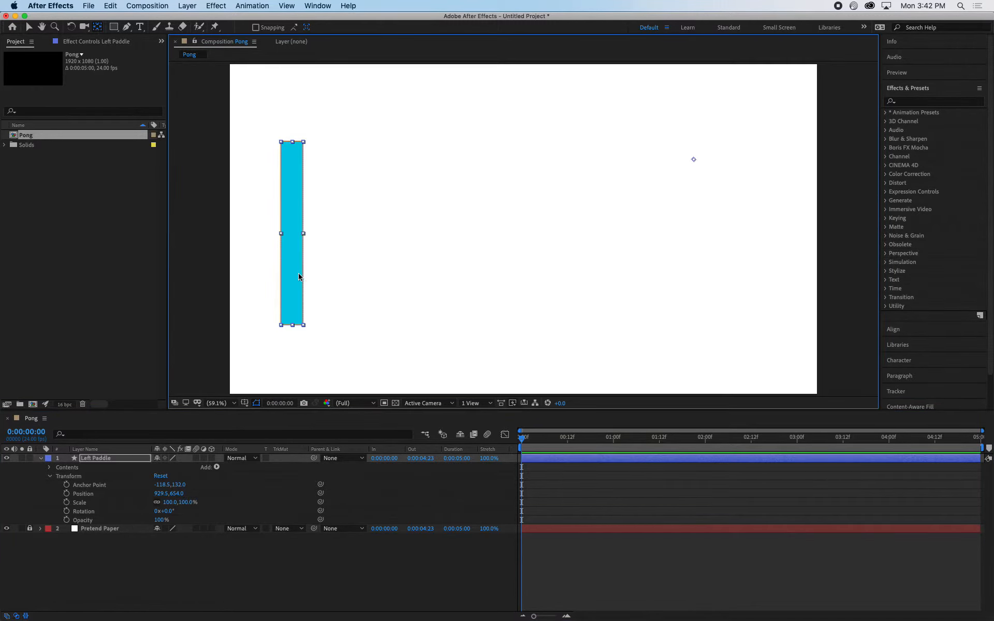
pyautogui.click(397, 267)
pyautogui.click(123, 610)
pyautogui.click(99, 460)
pyautogui.click(376, 350)
pyautogui.click(294, 322)
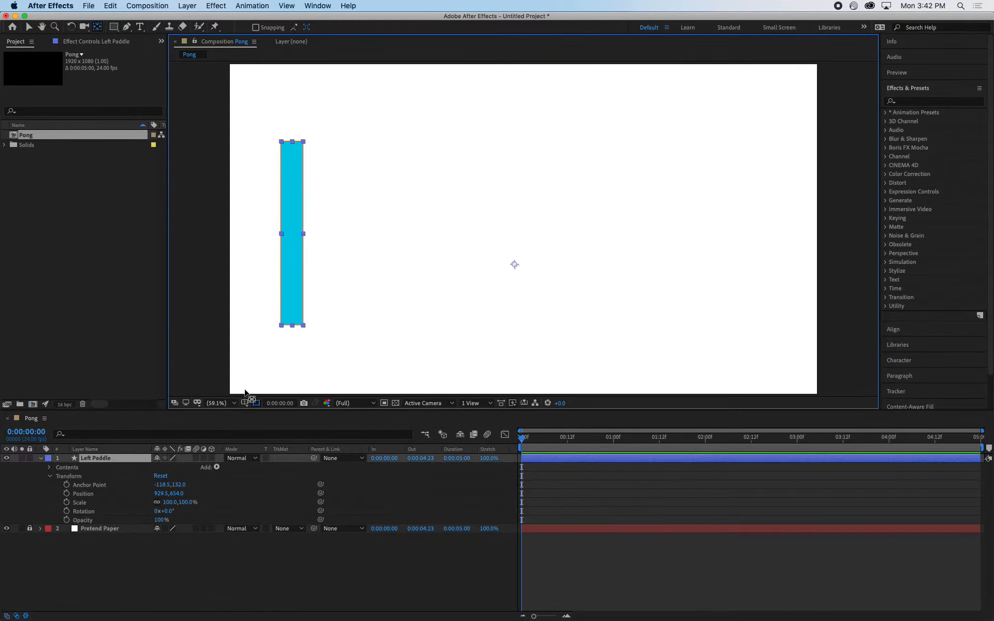
pyautogui.click(100, 486)
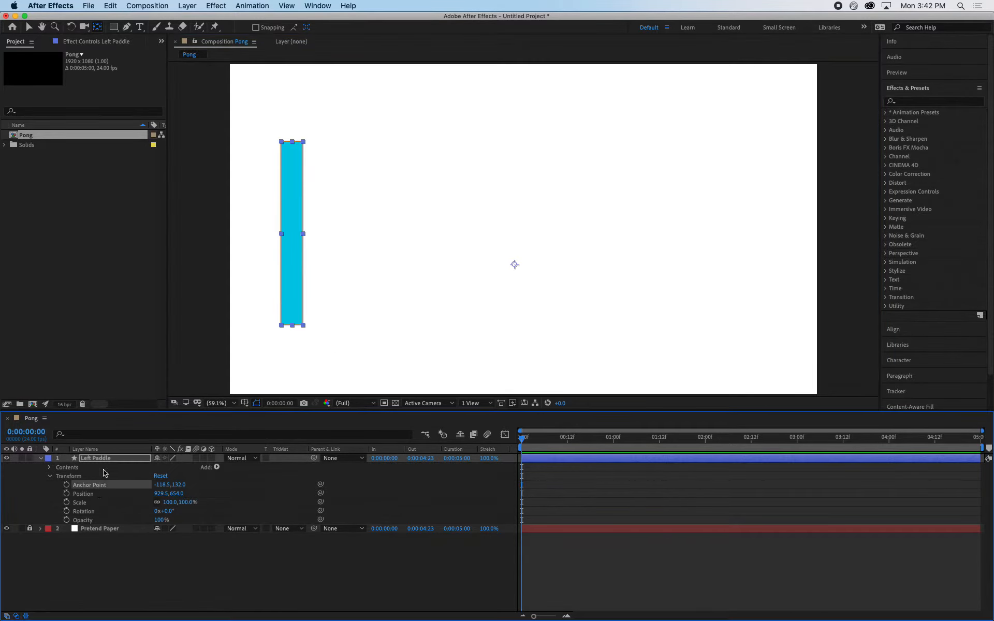
# - Move the paddle shape's own anchor point back onto the paddle, just below its centre, and reselect the Left Paddle layer
pyautogui.click(295, 285)
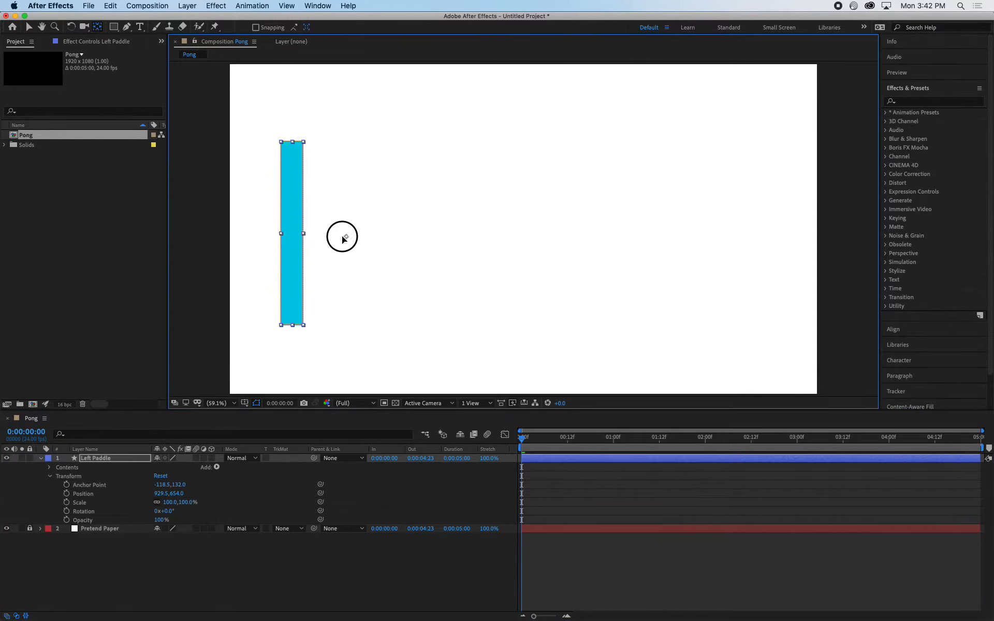
pyautogui.click(307, 261)
pyautogui.click(291, 262)
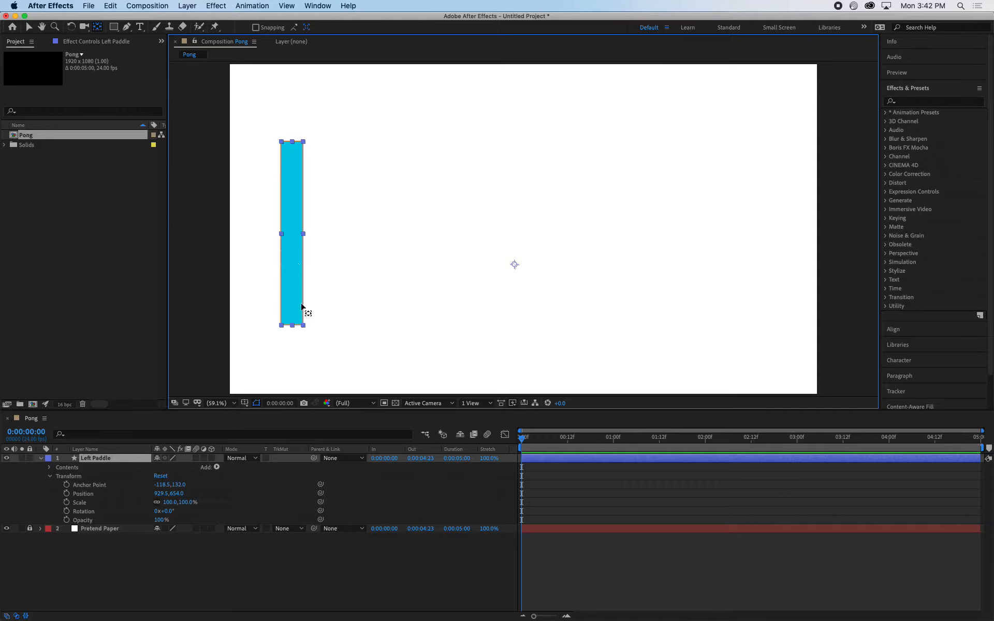
pyautogui.click(389, 286)
pyautogui.click(292, 300)
pyautogui.click(293, 319)
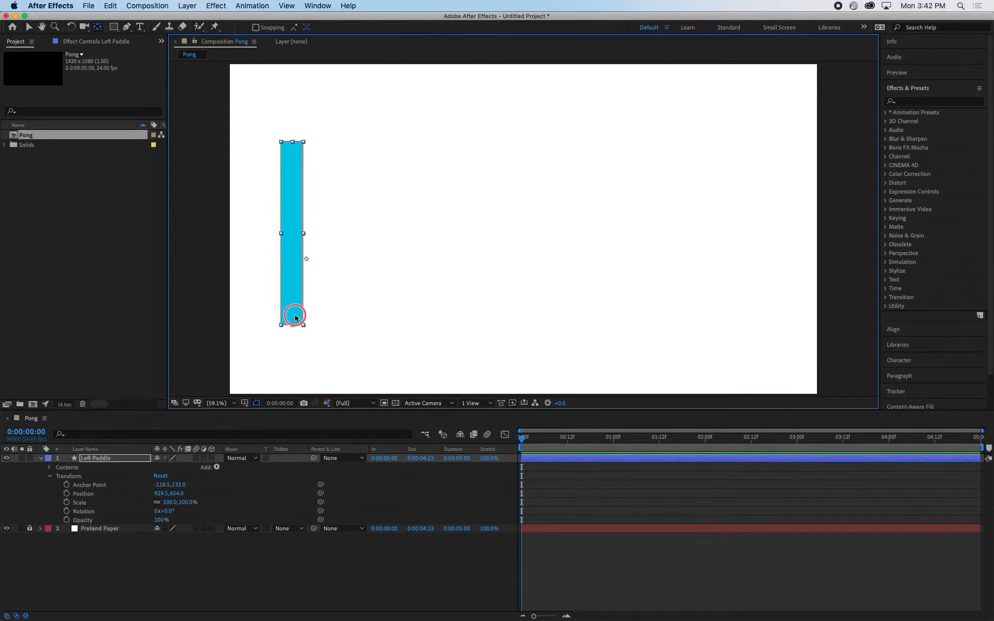
pyautogui.click(291, 244)
pyautogui.click(293, 238)
pyautogui.click(291, 240)
pyautogui.click(292, 242)
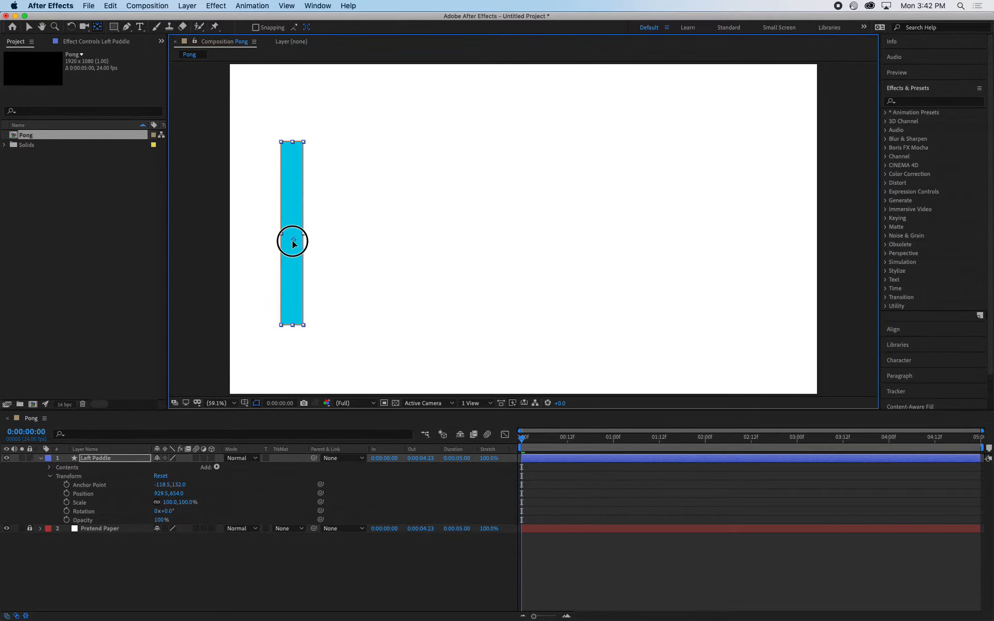
pyautogui.click(126, 459)
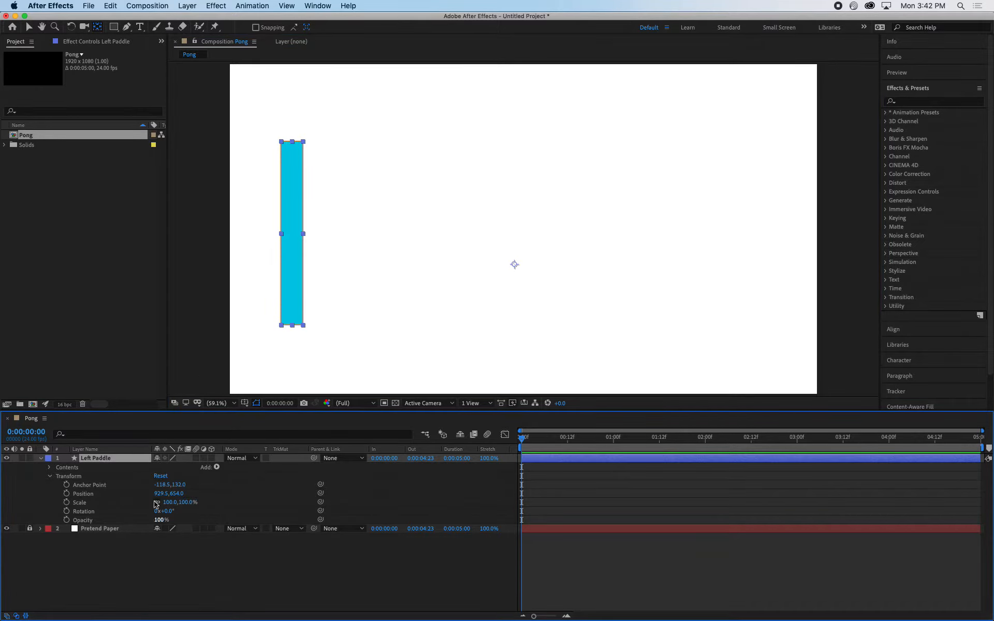
# - Move the paddle shape's own anchor point to its centre, and enable Center Anchor Point in New Shape Layers in the general preferences
pyautogui.click(296, 253)
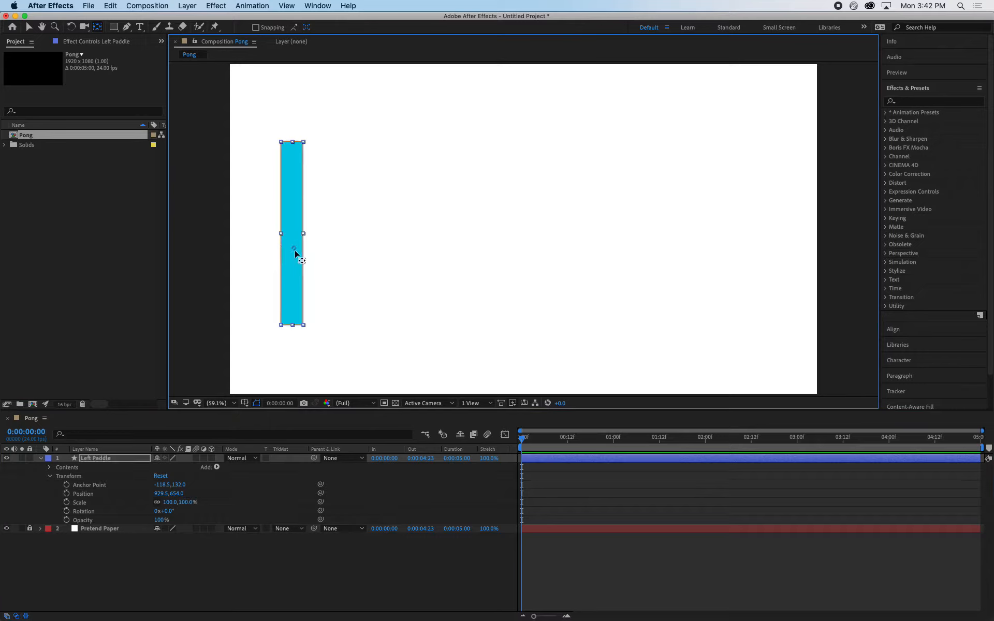
pyautogui.click(296, 237)
pyautogui.click(42, 6)
pyautogui.moveTo(50, 34)
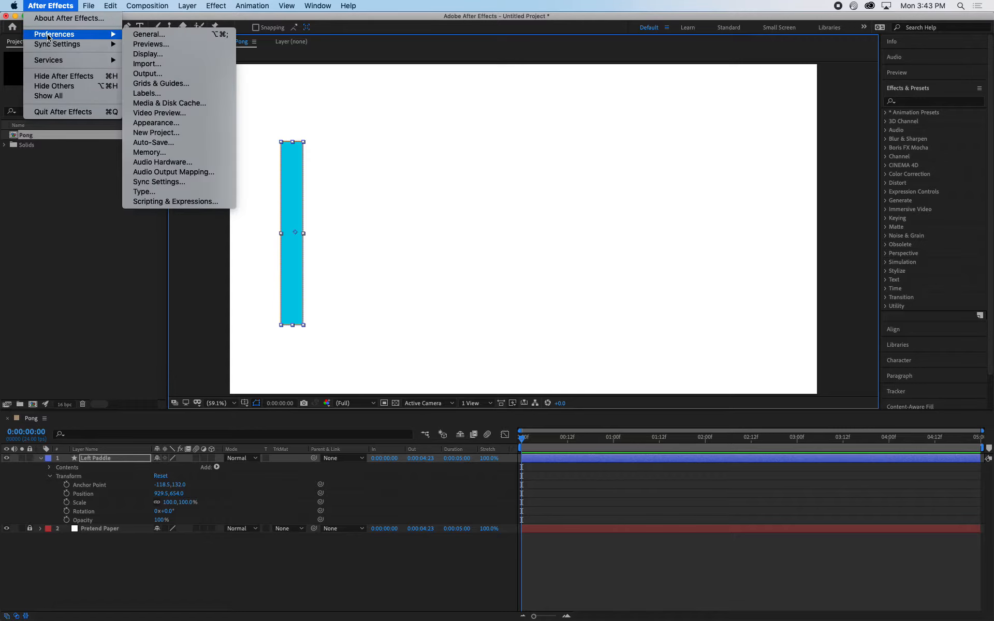
pyautogui.click(139, 35)
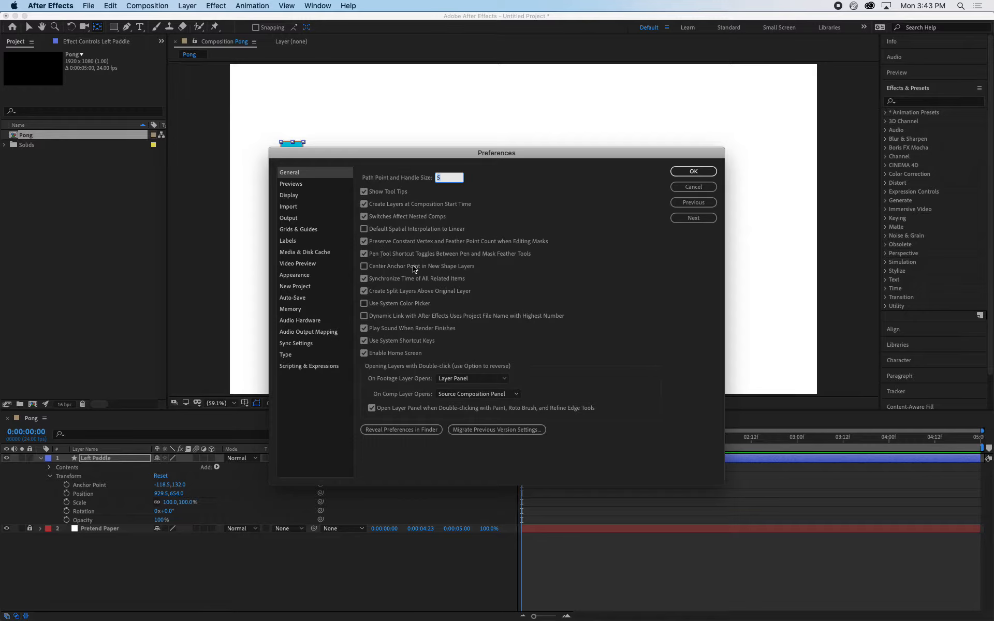
pyautogui.click(364, 267)
pyautogui.click(691, 173)
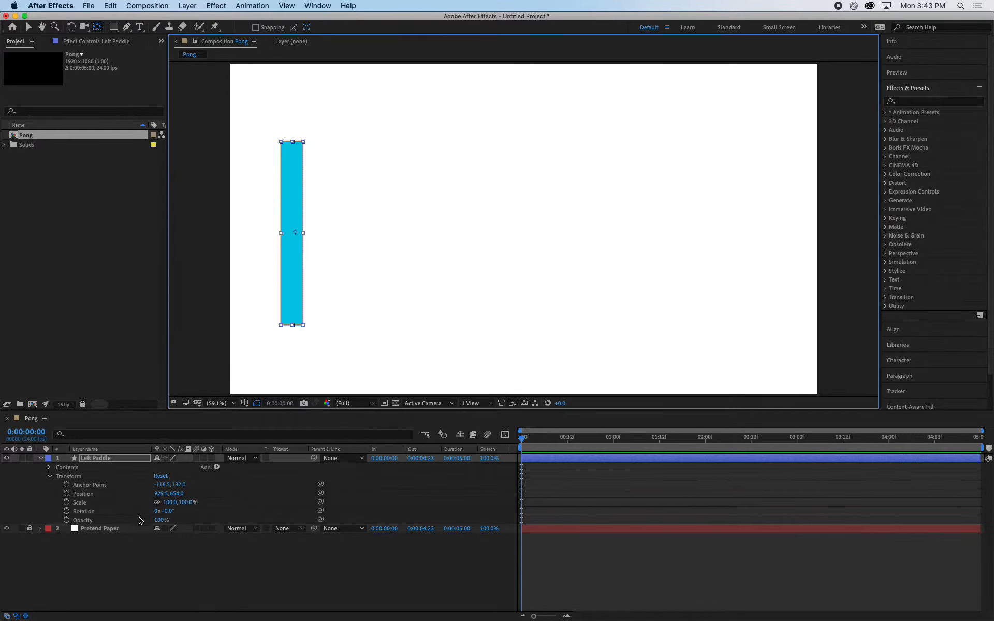
# - Delete the Left Paddle layer and draw a tall, narrow replacement rectangle near the canvas's left edge, centred at about 102, 504
pyautogui.click(130, 558)
pyautogui.click(107, 460)
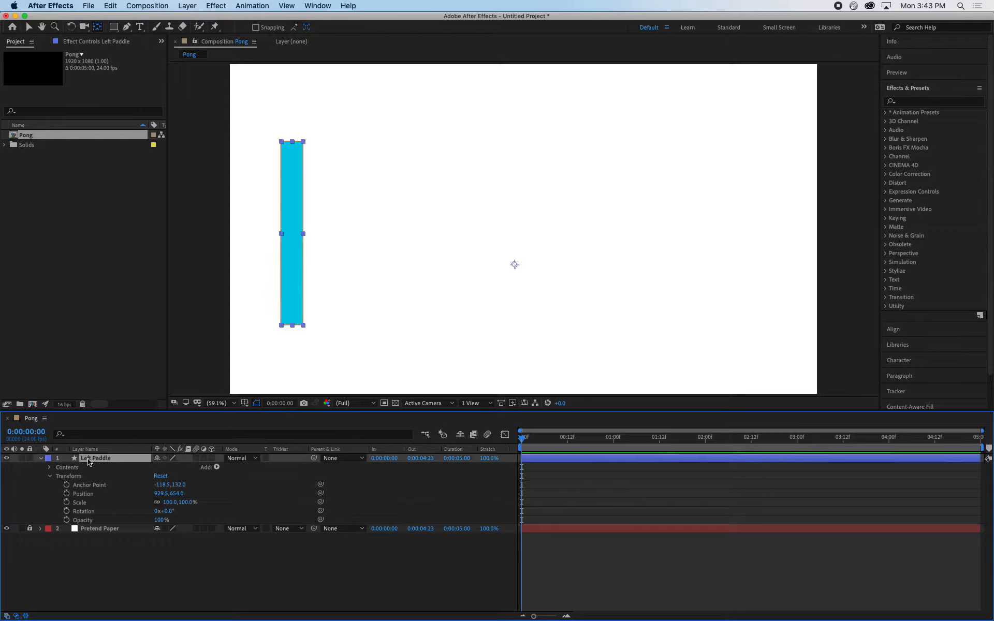
pyautogui.press('Delete')
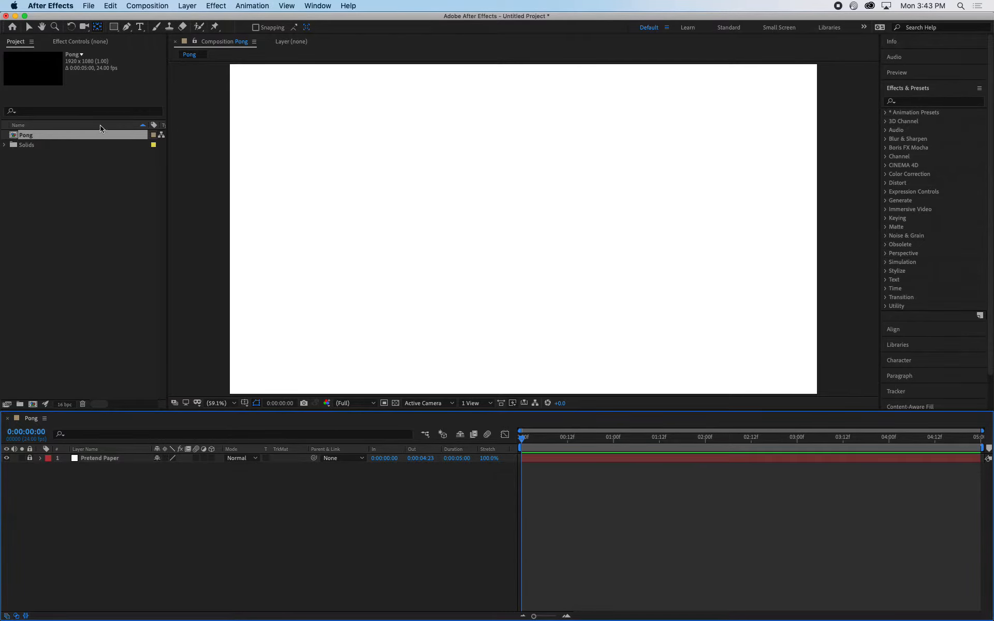
pyautogui.click(113, 27)
pyautogui.moveTo(253, 144)
pyautogui.mouseDown()
pyautogui.moveTo(337, 321)
pyautogui.moveTo(297, 333)
pyautogui.moveTo(269, 324)
pyautogui.moveTo(262, 269)
pyautogui.moveTo(270, 294)
pyautogui.mouseUp()
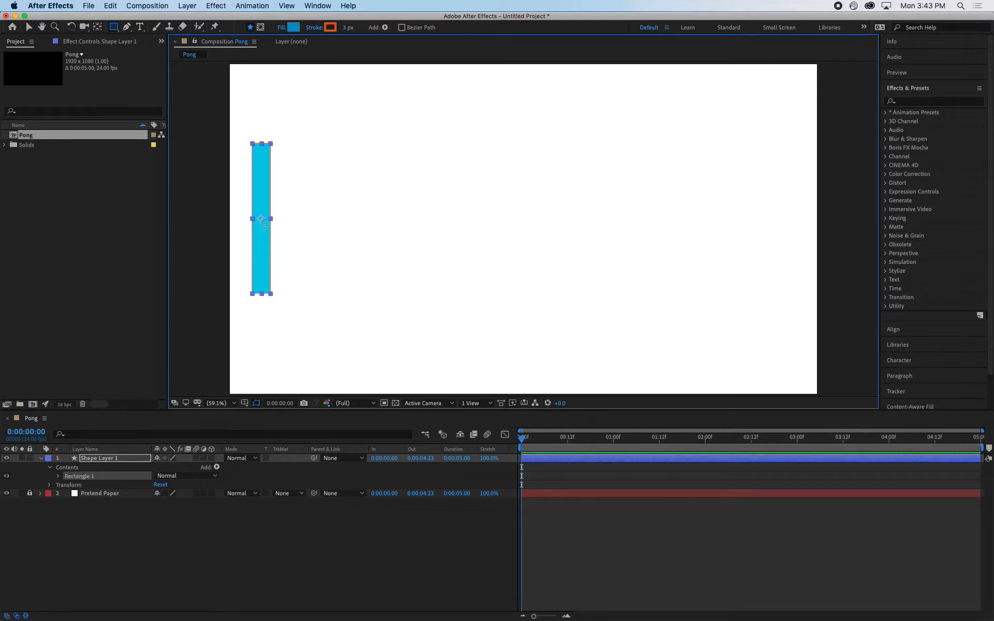
# - Examine the new shape layer's Position property on its own, collapsing and revealing it repeatedly
pyautogui.click(105, 522)
pyautogui.click(106, 458)
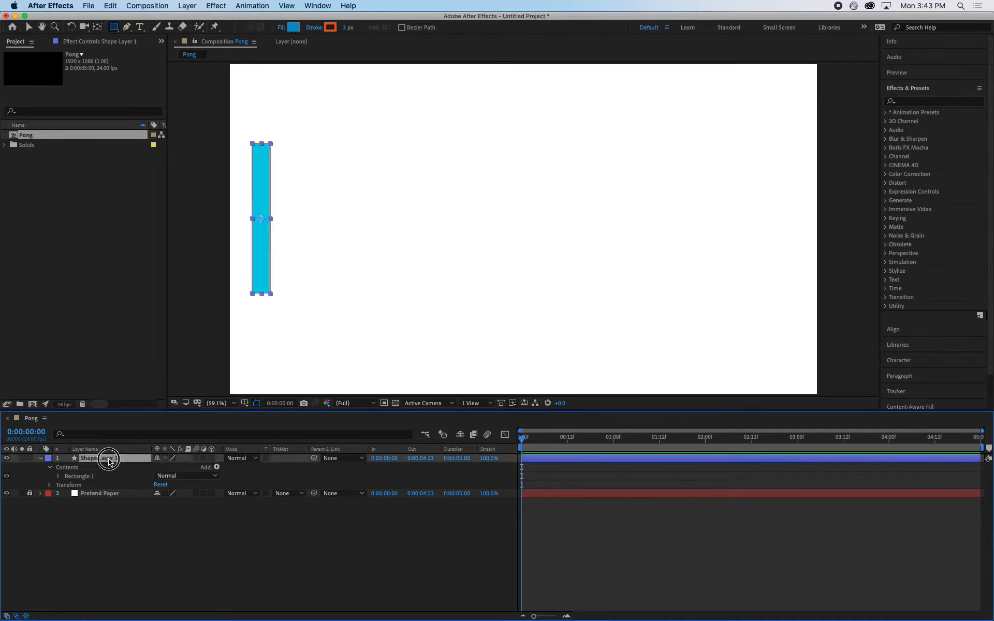
pyautogui.press('p')
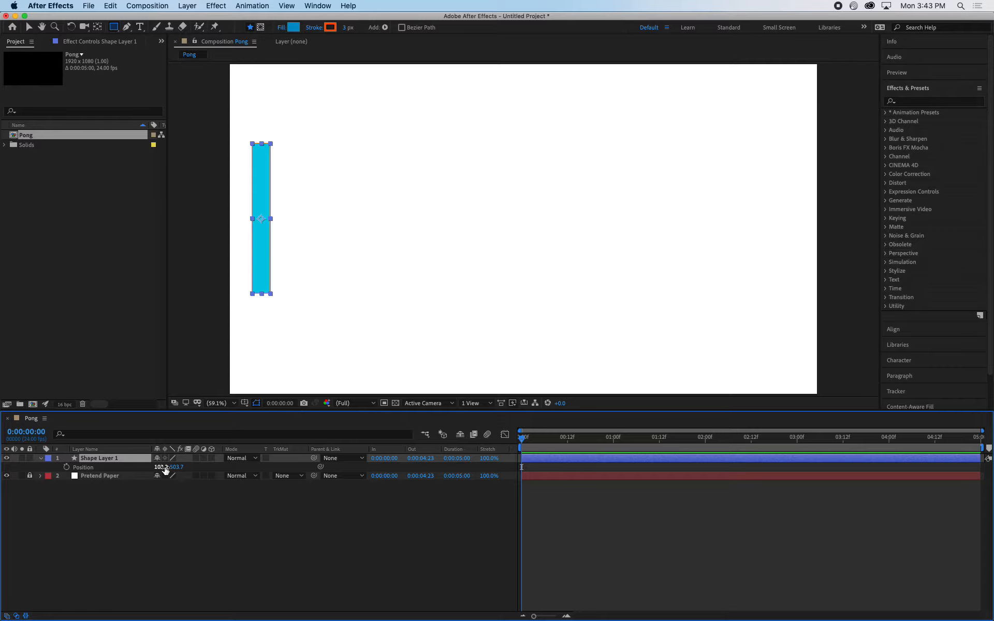
pyautogui.click(42, 460)
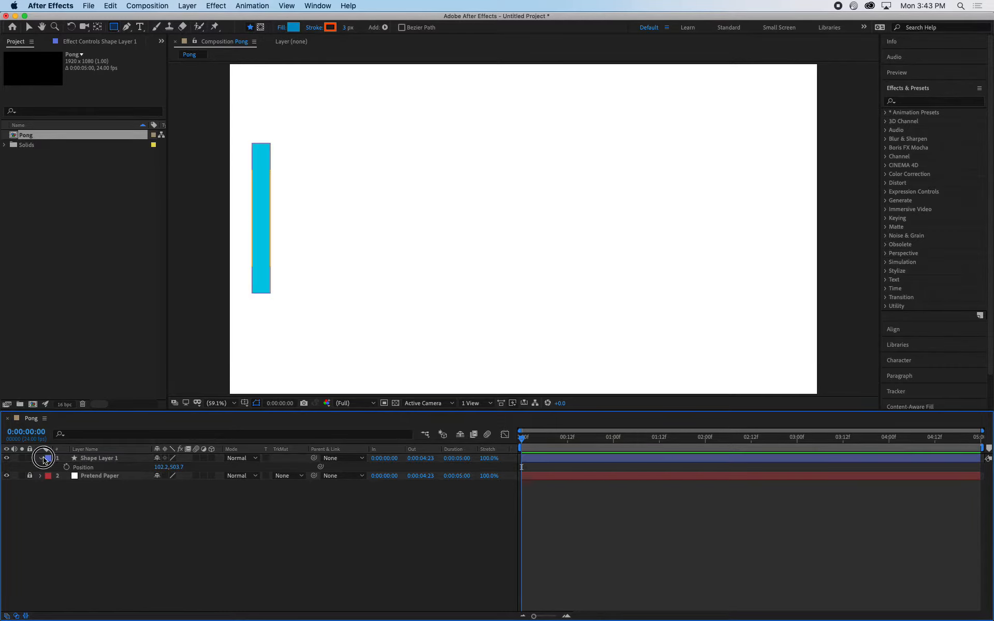
pyautogui.click(41, 459)
pyautogui.click(96, 459)
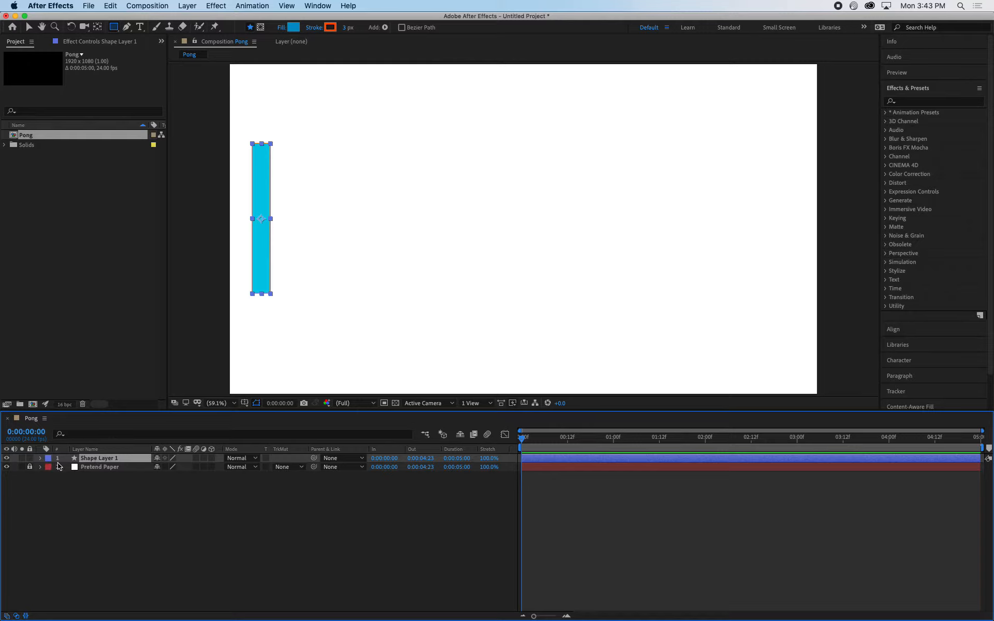
pyautogui.press('p')
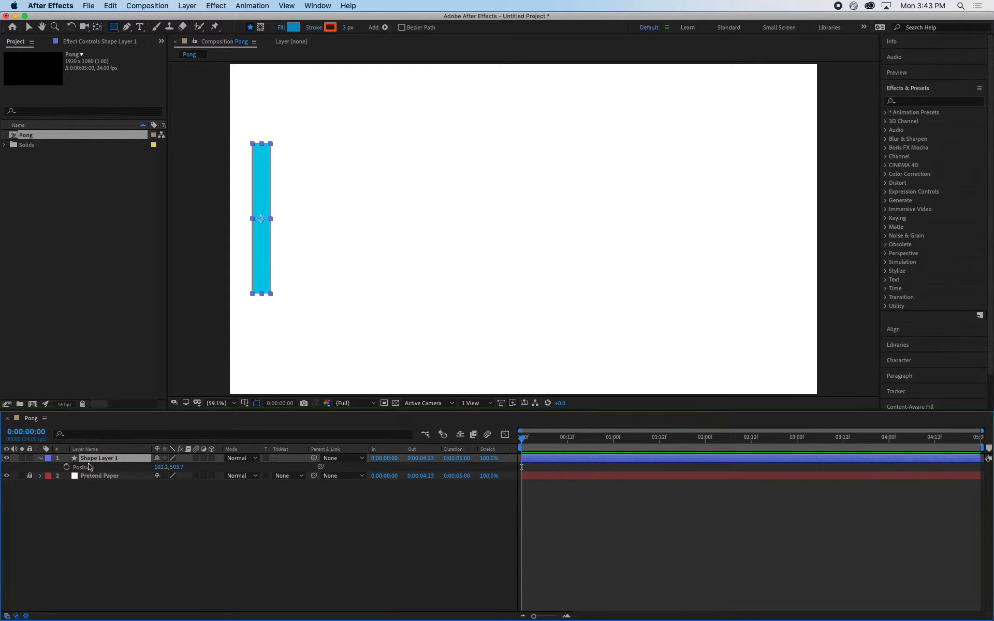
pyautogui.click(41, 459)
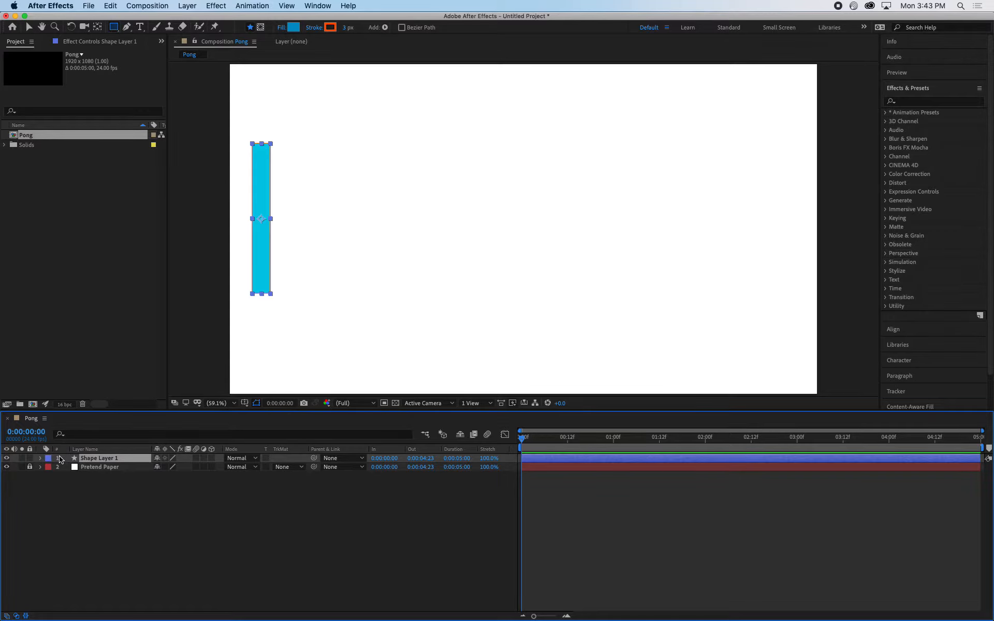
pyautogui.press('p')
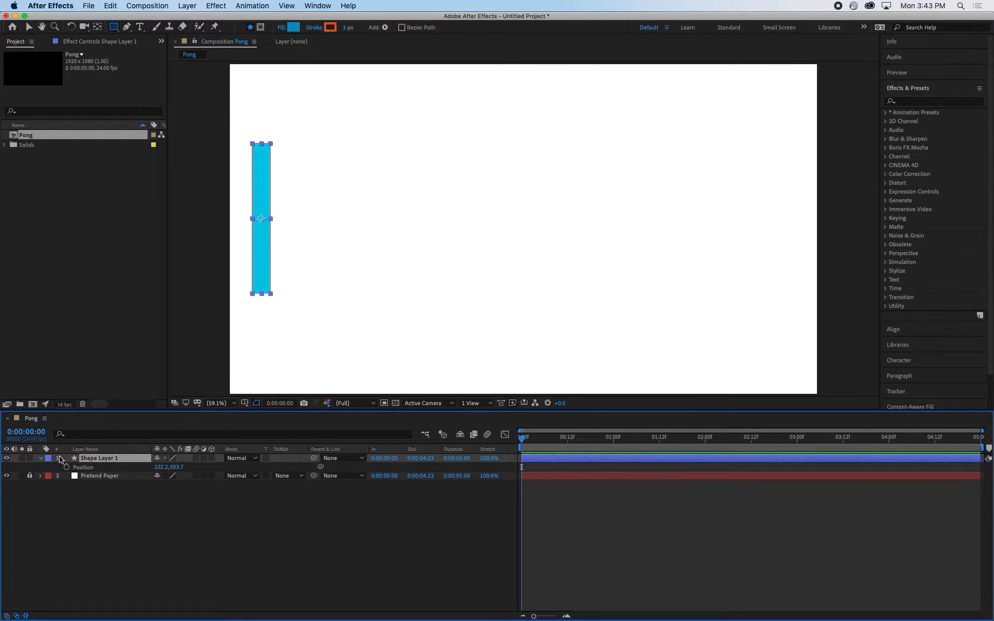
pyautogui.click(41, 459)
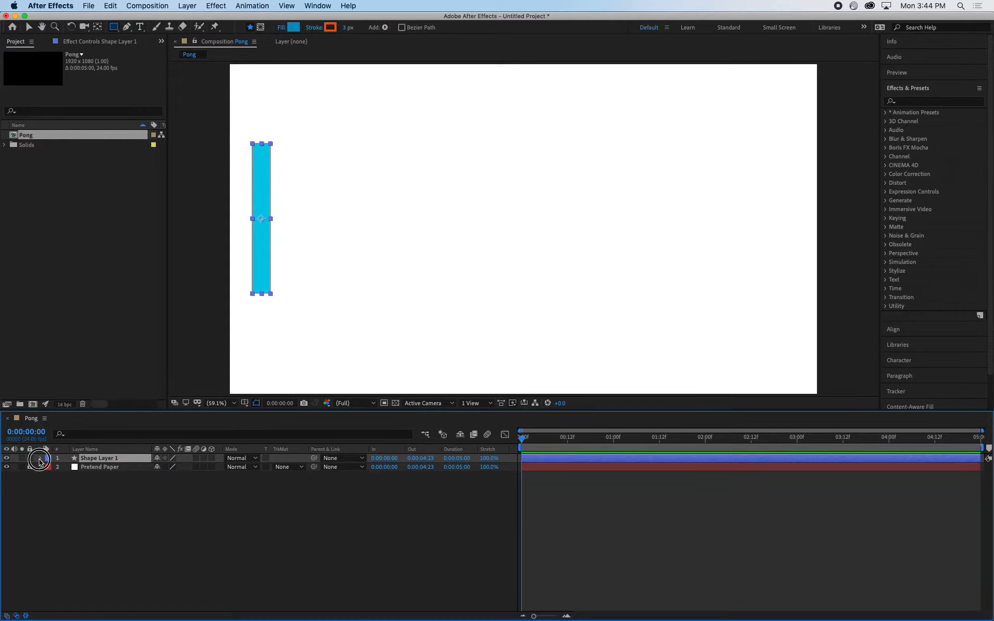
# - Expand the shape layer's Transform properties and shift its position to about 165, 561
pyautogui.click(41, 459)
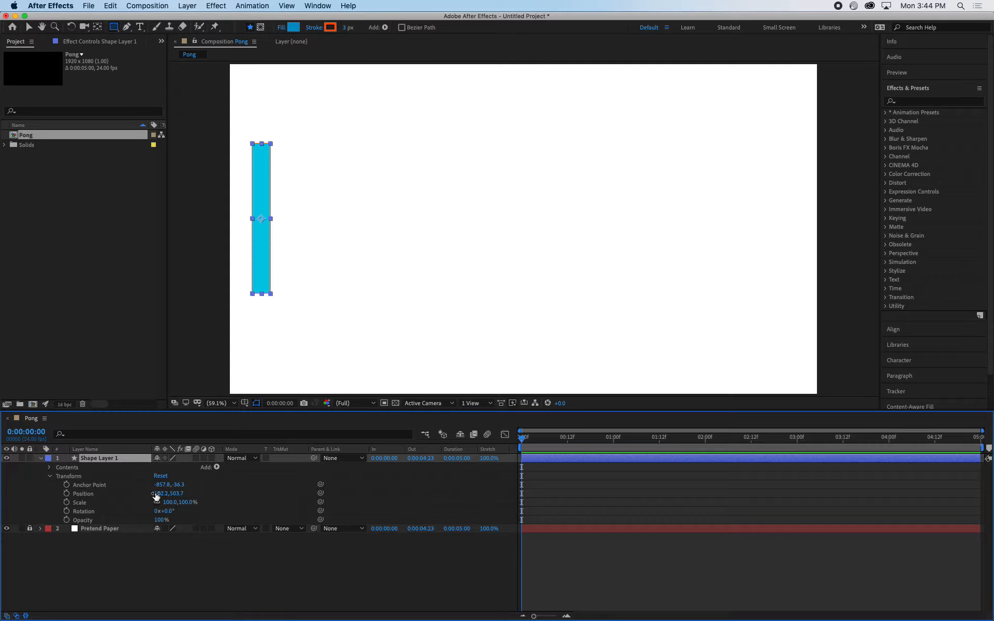
pyautogui.moveTo(161, 494)
pyautogui.mouseDown()
pyautogui.moveTo(185, 494)
pyautogui.moveTo(165, 494)
pyautogui.mouseUp()
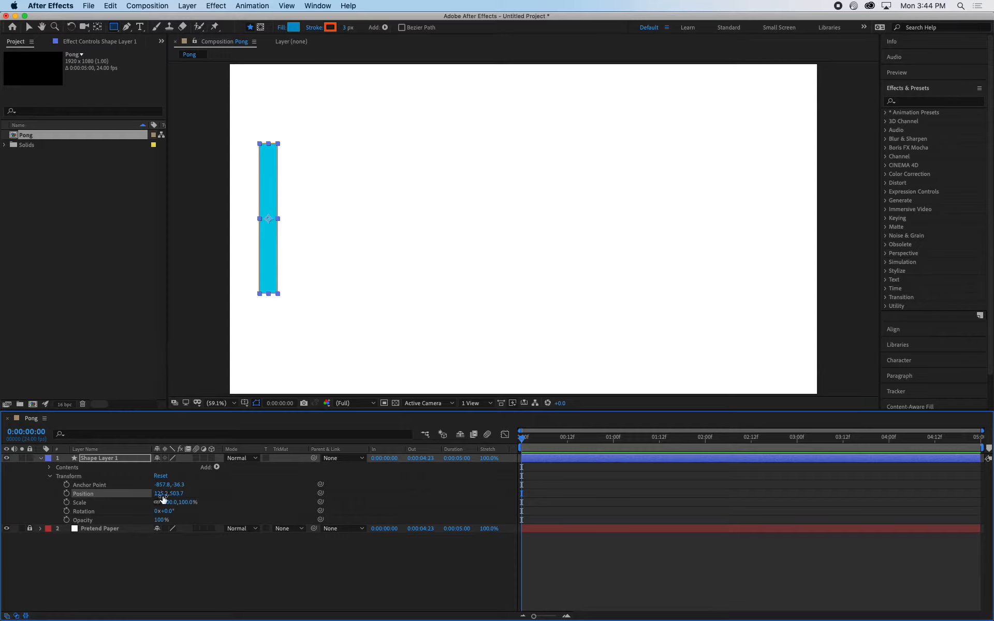
pyautogui.moveTo(161, 493)
pyautogui.mouseDown()
pyautogui.moveTo(138, 492)
pyautogui.moveTo(275, 554)
pyautogui.moveTo(129, 498)
pyautogui.moveTo(484, 497)
pyautogui.moveTo(181, 517)
pyautogui.moveTo(606, 487)
pyautogui.moveTo(226, 533)
pyautogui.moveTo(329, 533)
pyautogui.moveTo(186, 489)
pyautogui.moveTo(178, 477)
pyautogui.moveTo(192, 523)
pyautogui.moveTo(204, 362)
pyautogui.moveTo(218, 497)
pyautogui.moveTo(216, 477)
pyautogui.moveTo(217, 489)
pyautogui.moveTo(153, 497)
pyautogui.moveTo(165, 494)
pyautogui.mouseUp()
# - Set the shape layer's position to 960, 540
pyautogui.click(166, 492)
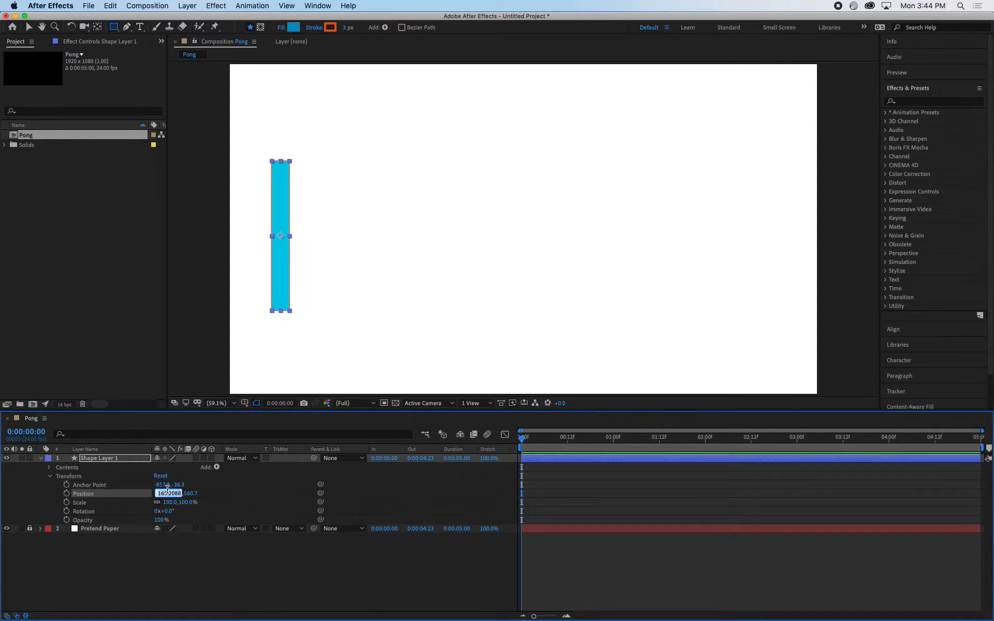
pyautogui.write('960')
pyautogui.press('Return')
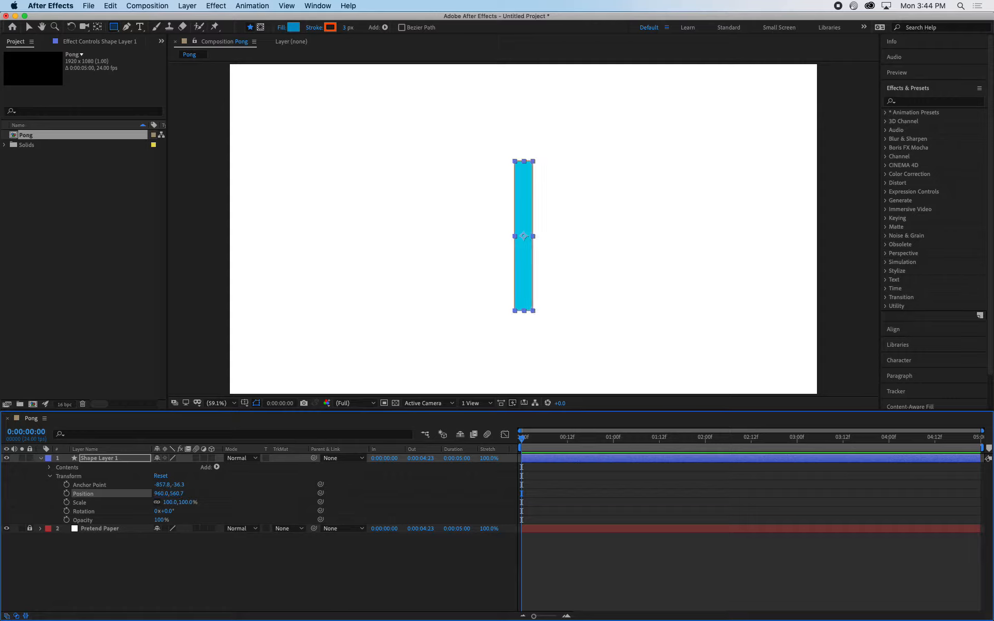
pyautogui.click(176, 493)
pyautogui.write('540')
pyautogui.press('Return')
# - Multiply the shape layer's X position by 2 using arithmetic in the value
pyautogui.click(160, 493)
pyautogui.write('*')
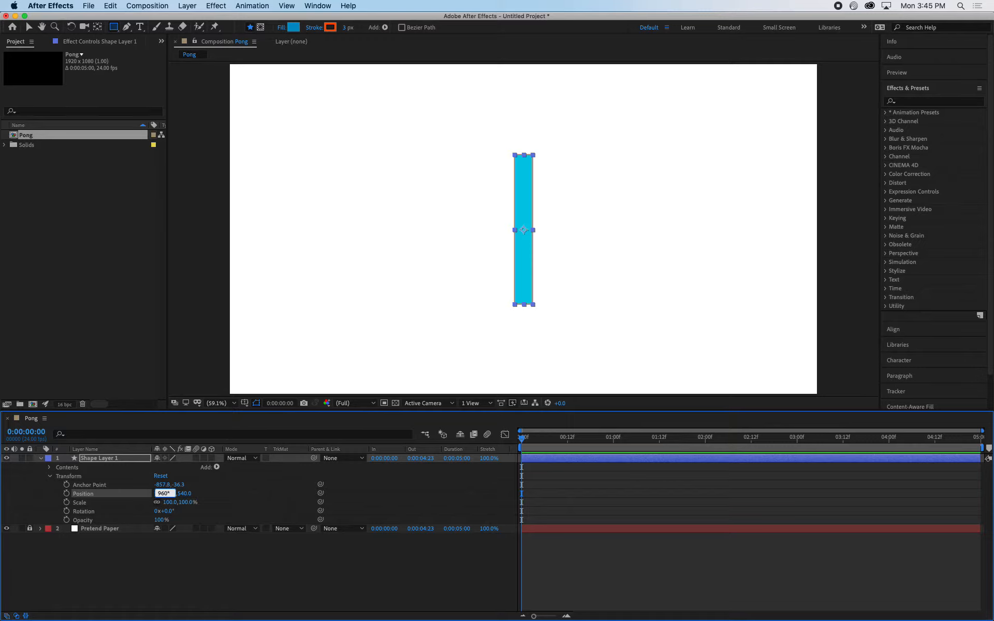
pyautogui.write('2')
pyautogui.press('Return')
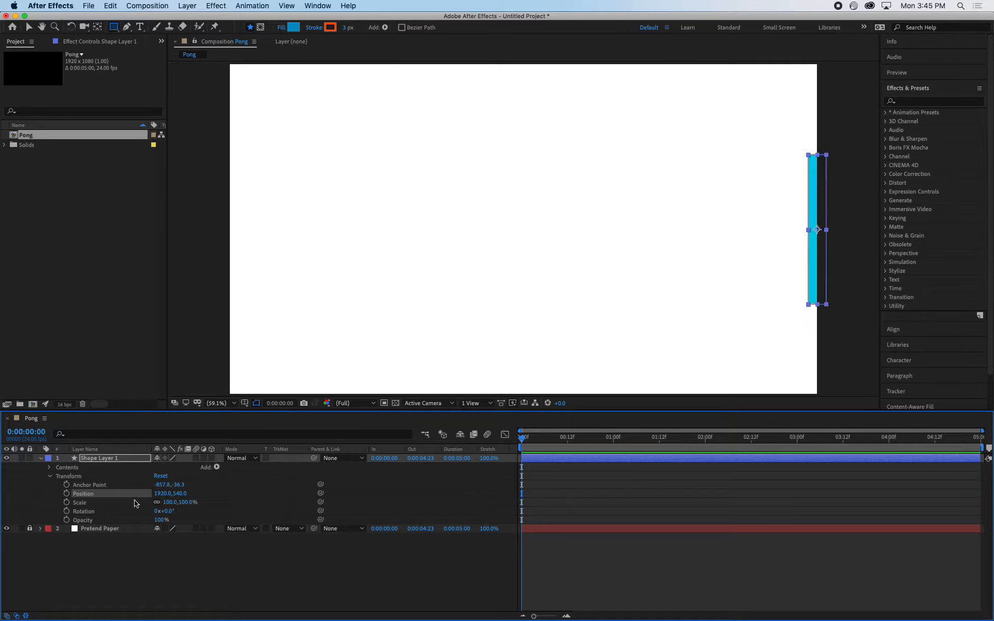
# - Divide the shape layer's X position by 2 twice in succession, using arithmetic in the value
pyautogui.click(162, 493)
pyautogui.click(172, 492)
pyautogui.write('/2')
pyautogui.press('Return')
pyautogui.click(162, 493)
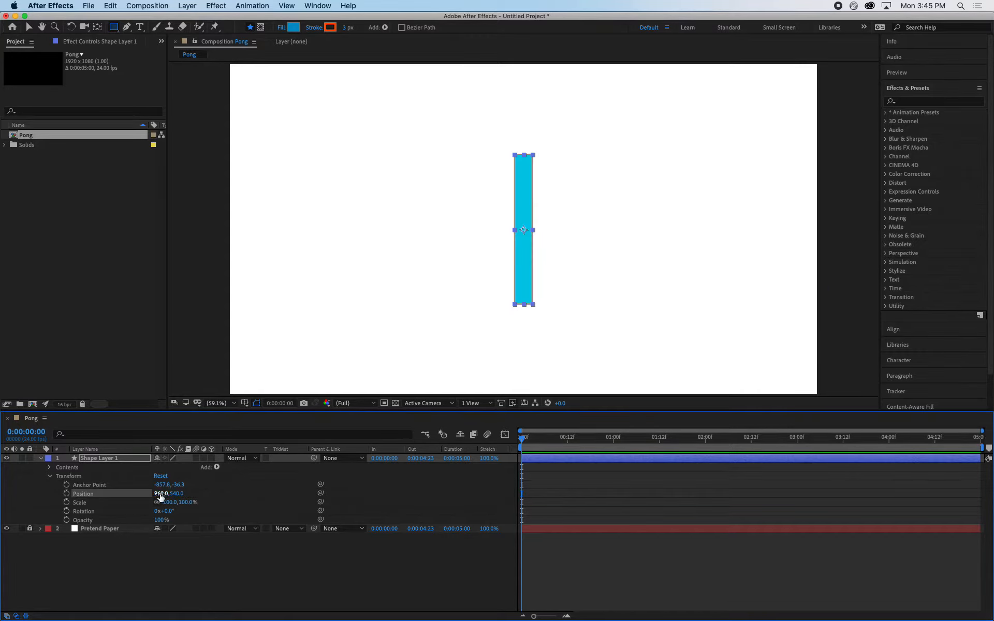
pyautogui.write('/2')
pyautogui.press('Return')
# - Move the paddle layer near the canvas's left edge by adjusting its position to 178, 612
pyautogui.moveTo(165, 495); pyautogui.dragTo(83, 498)
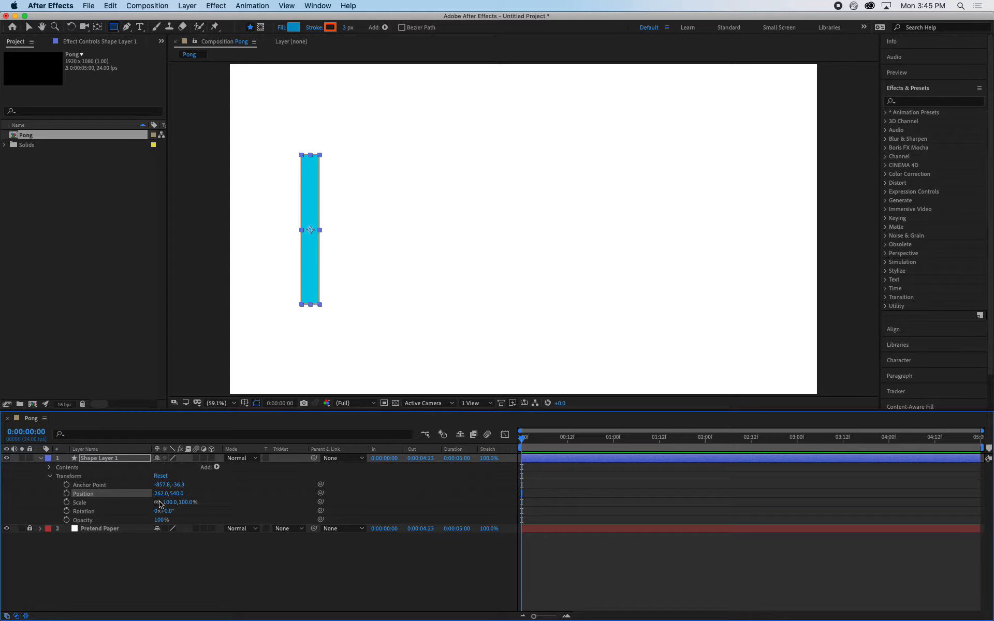
pyautogui.moveTo(157, 495); pyautogui.dragTo(156, 498)
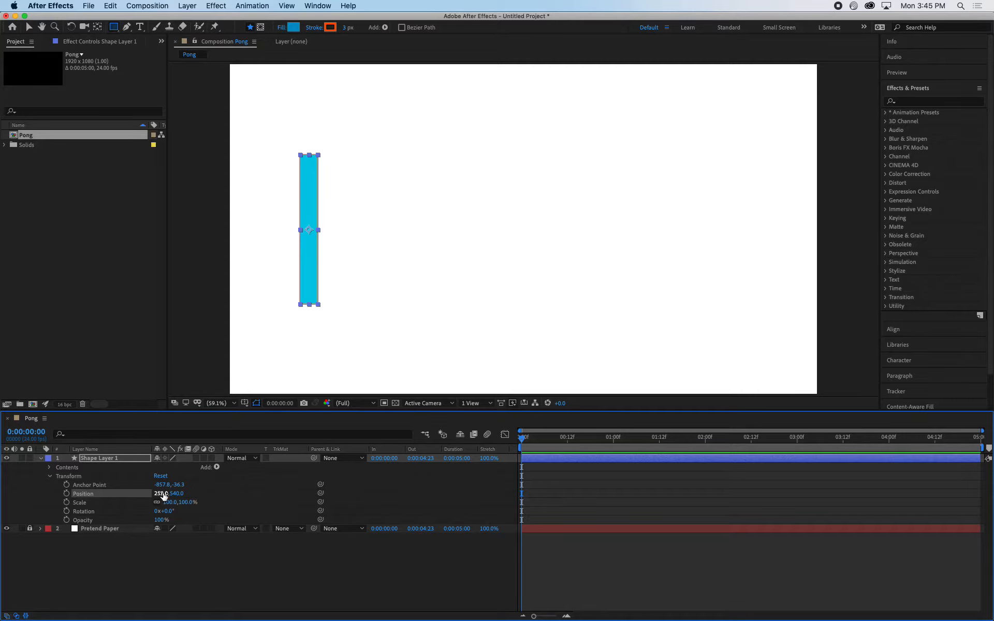
pyautogui.click(134, 607)
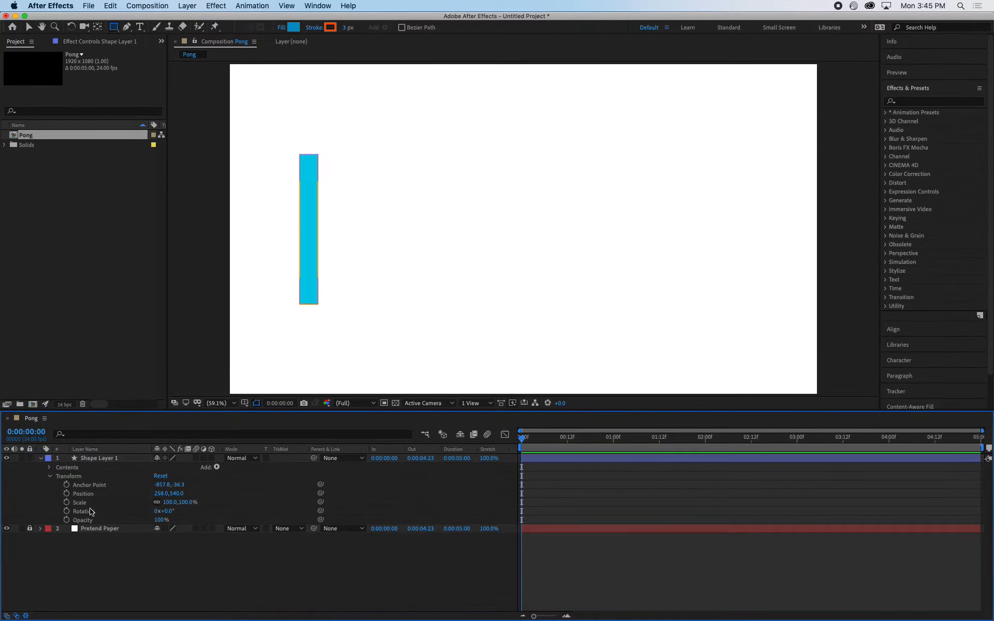
pyautogui.click(93, 462)
pyautogui.moveTo(156, 496)
pyautogui.mouseDown()
pyautogui.moveTo(135, 494)
pyautogui.moveTo(182, 528)
pyautogui.moveTo(155, 495)
pyautogui.mouseUp()
pyautogui.click(178, 493)
pyautogui.press('Return')
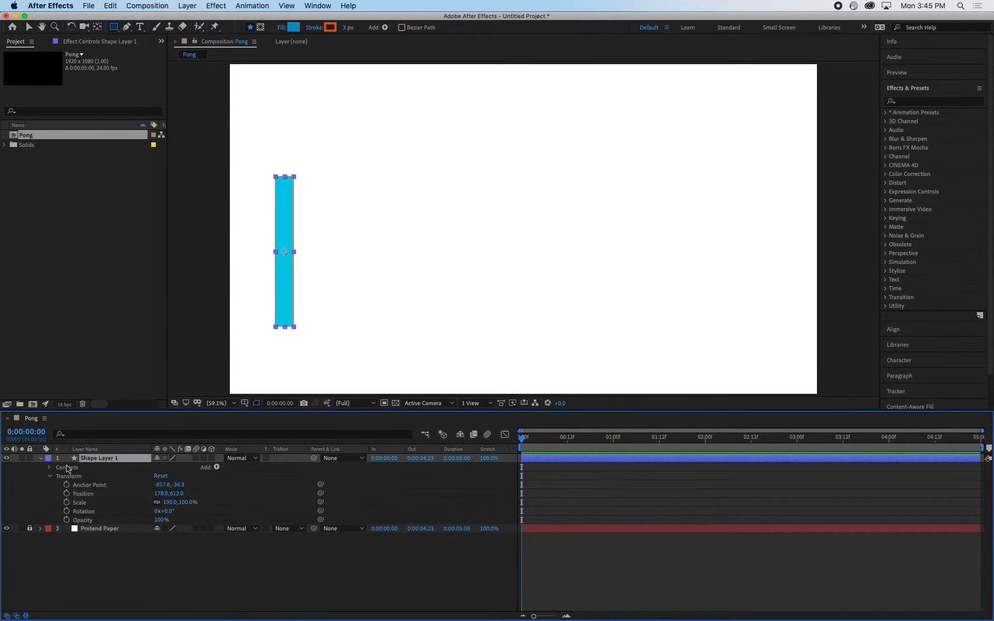
# - Collapse the shape layer's properties and rename the layer Left Paddle
pyautogui.click(41, 458)
pyautogui.press('Return')
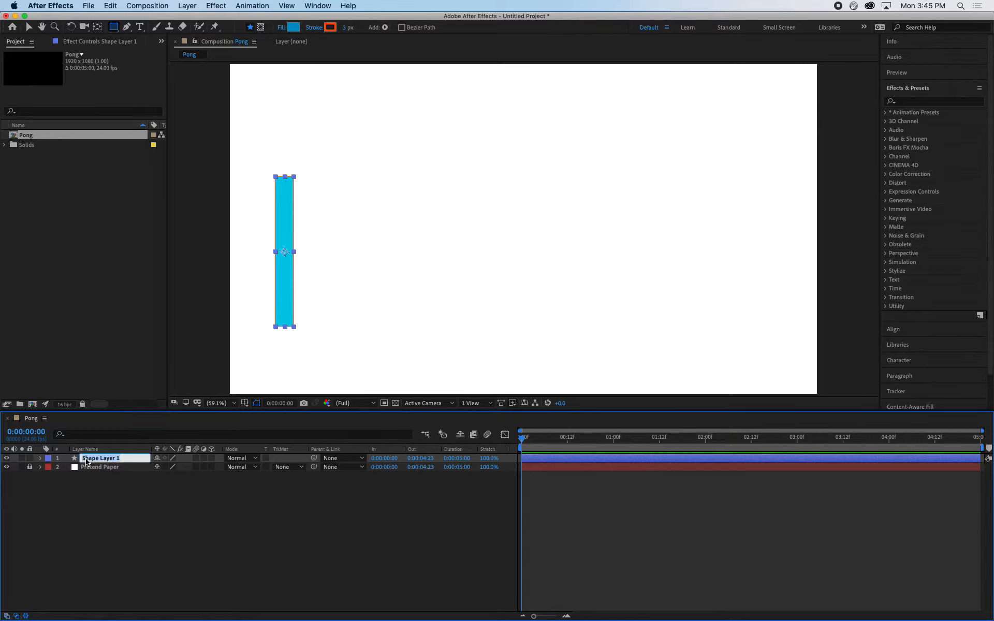
pyautogui.write('Left Paddle')
pyautogui.click(107, 502)
# - Duplicate the Left Paddle layer, undoing and repeating the duplication once
pyautogui.click(96, 459)
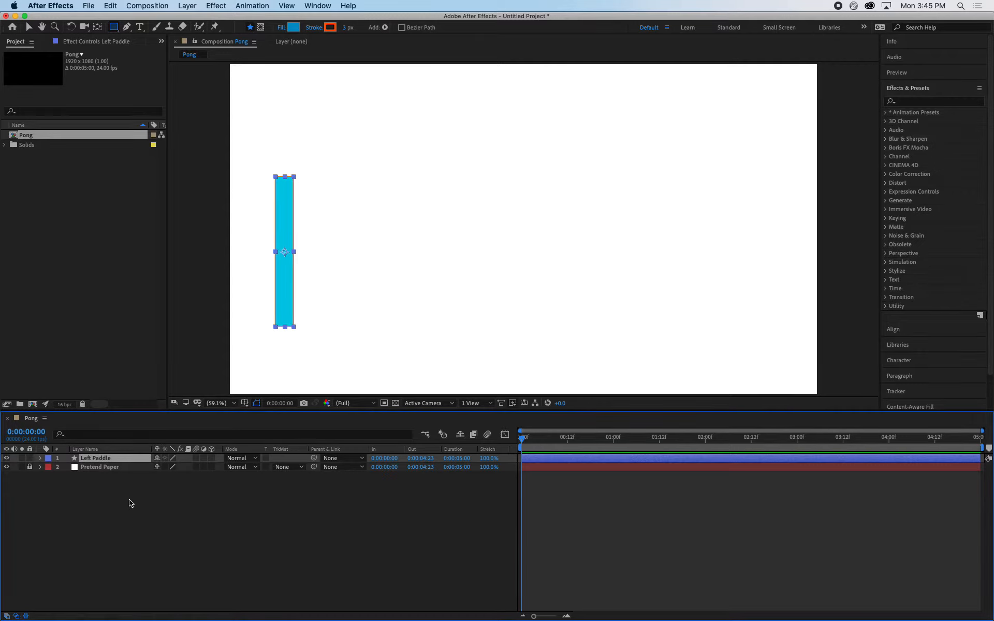
pyautogui.press('super+d')
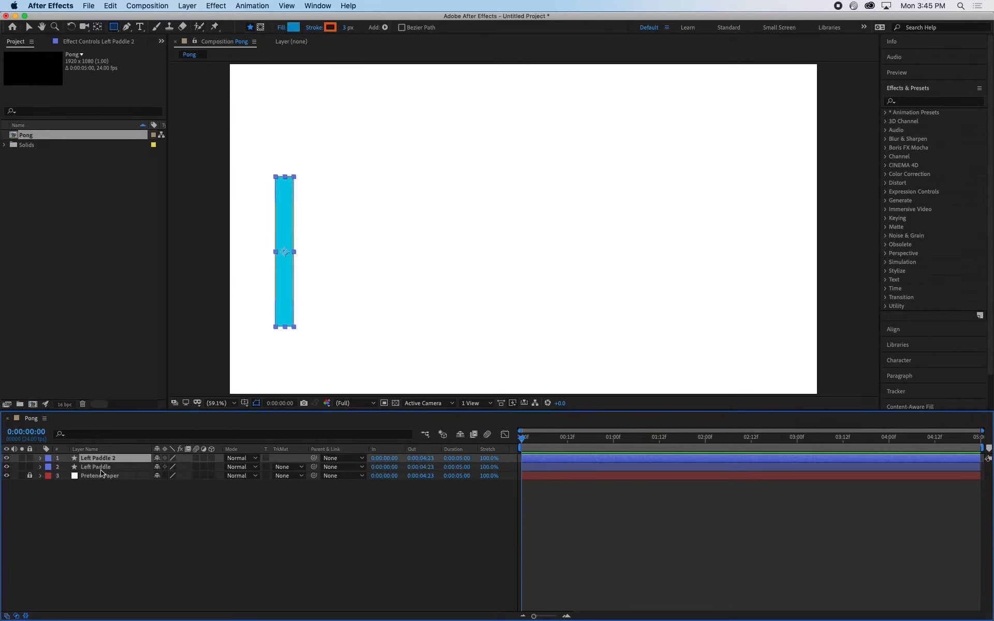
pyautogui.press('super+z')
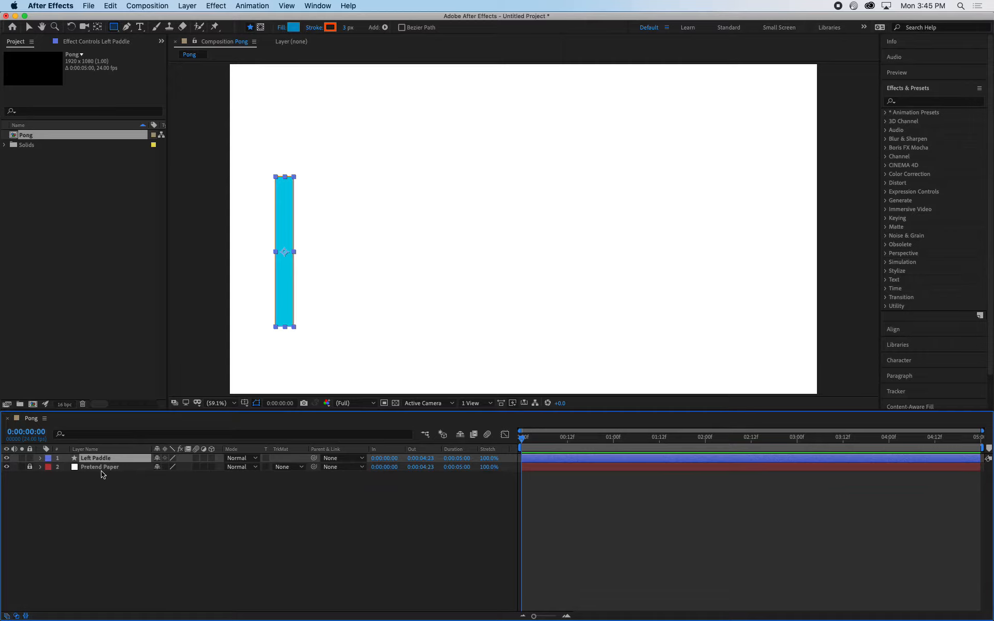
pyautogui.press('super+d')
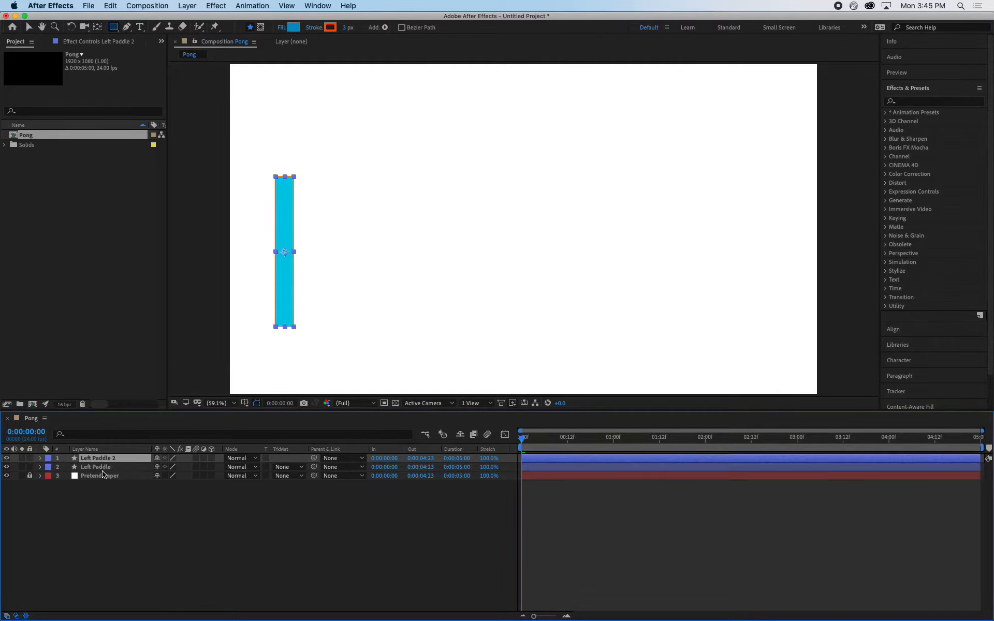
# - Rename the duplicated paddle layer Right Paddle
pyautogui.click(101, 467)
pyautogui.click(100, 461)
pyautogui.press('Return')
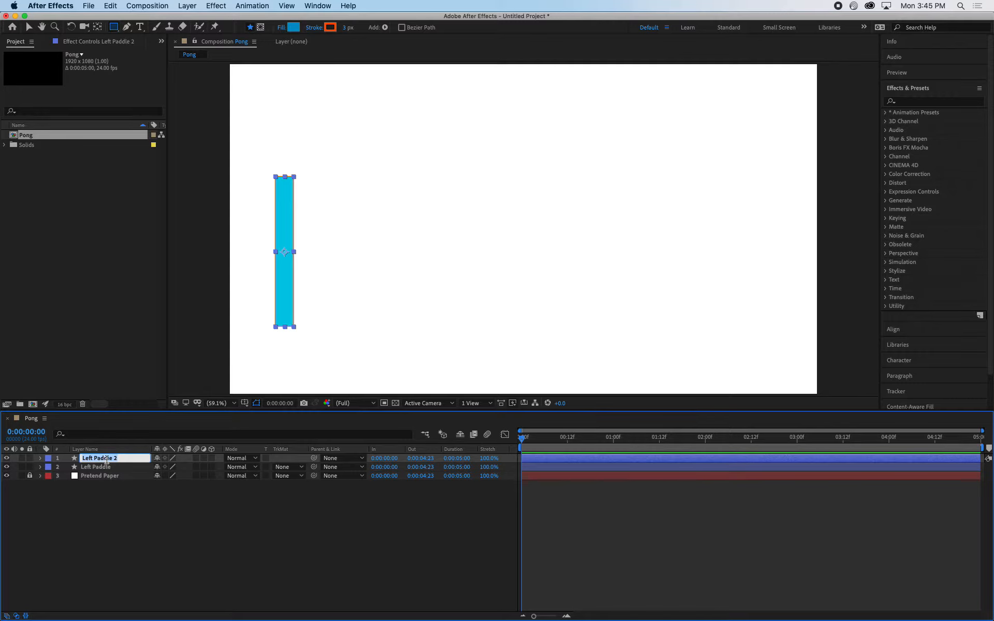
pyautogui.click(118, 492)
pyautogui.click(113, 459)
pyautogui.press('Return')
pyautogui.click(116, 460)
pyautogui.moveTo(94, 459); pyautogui.dragTo(74, 459)
pyautogui.write('Right')
pyautogui.click(125, 460)
pyautogui.press('BackSpace')
pyautogui.press('BackSpace')
pyautogui.click(111, 505)
# - Reveal the Right Paddle layer's Position property and move the paddle to the canvas's right side at 1750, 639
pyautogui.click(96, 459)
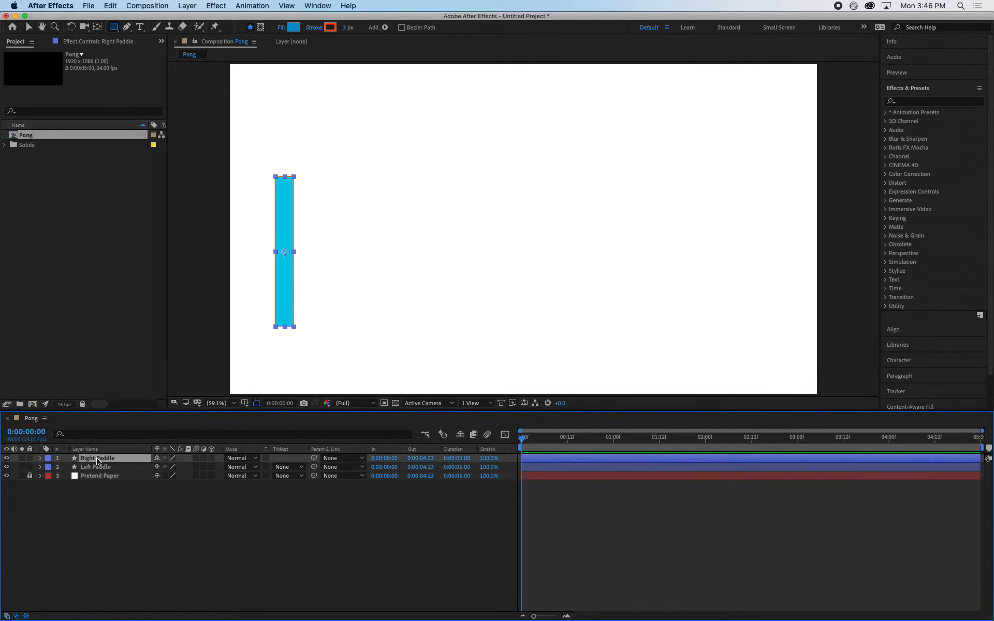
pyautogui.press('p')
pyautogui.click(160, 467)
pyautogui.moveTo(160, 467); pyautogui.dragTo(978, 461)
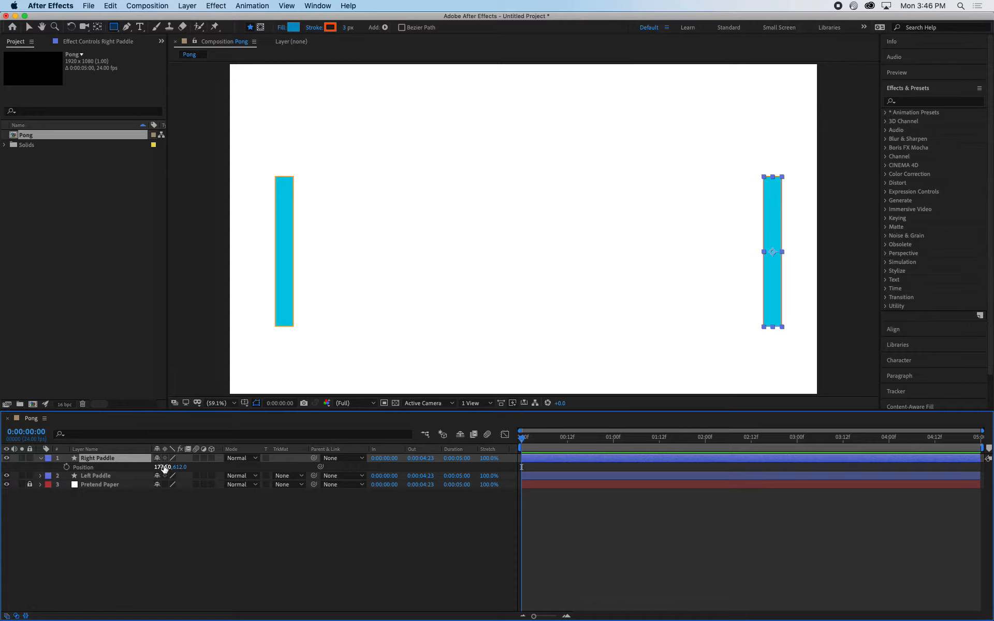
pyautogui.moveTo(158, 467); pyautogui.dragTo(224, 430)
pyautogui.click(156, 493)
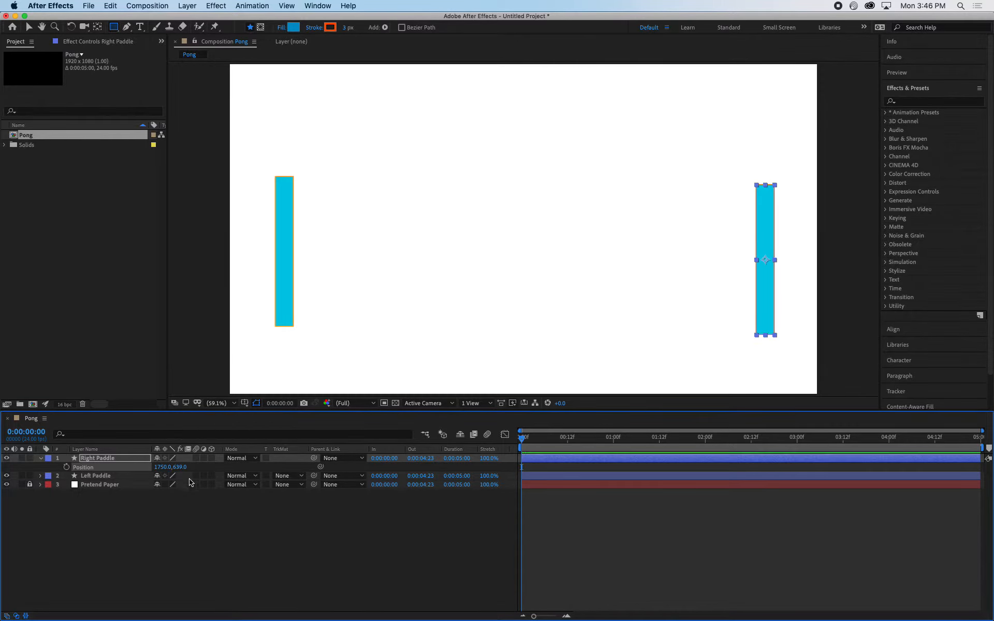
# - Collapse the Right Paddle layer's properties and deselect all layers
pyautogui.click(169, 524)
pyautogui.click(105, 461)
pyautogui.click(40, 458)
pyautogui.click(96, 513)
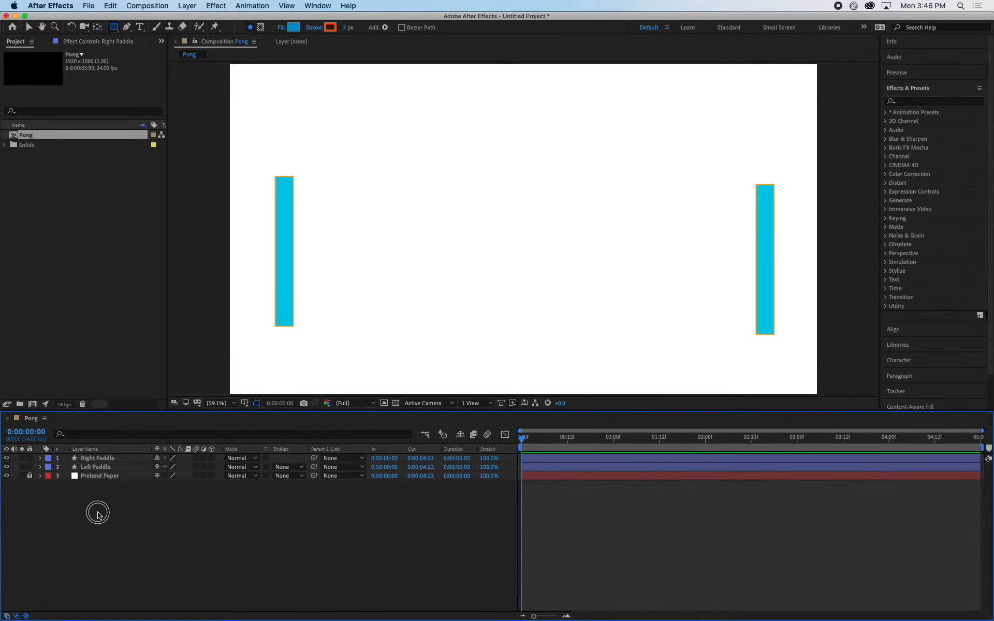
# - Choose the Ellipse tool and set the shape fill colour to hot pink, FA0051
pyautogui.click(115, 29)
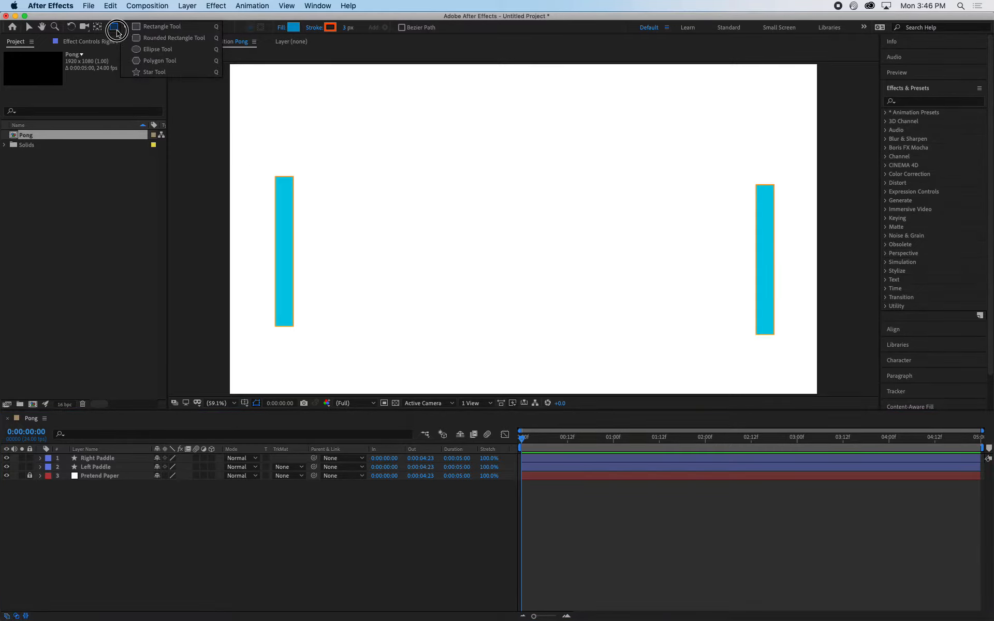
pyautogui.click(157, 49)
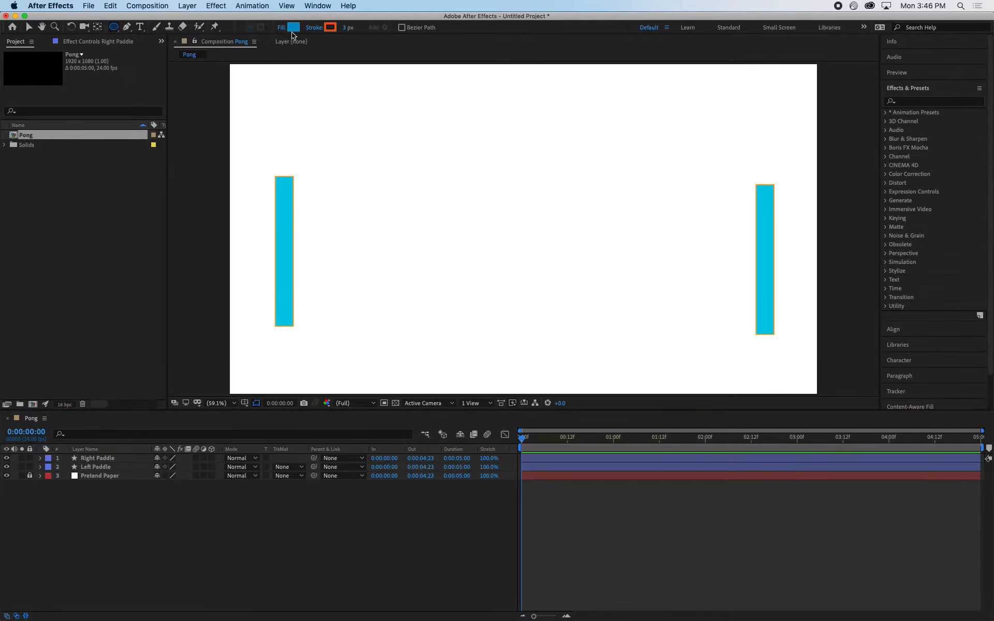
pyautogui.click(293, 28)
pyautogui.click(774, 255)
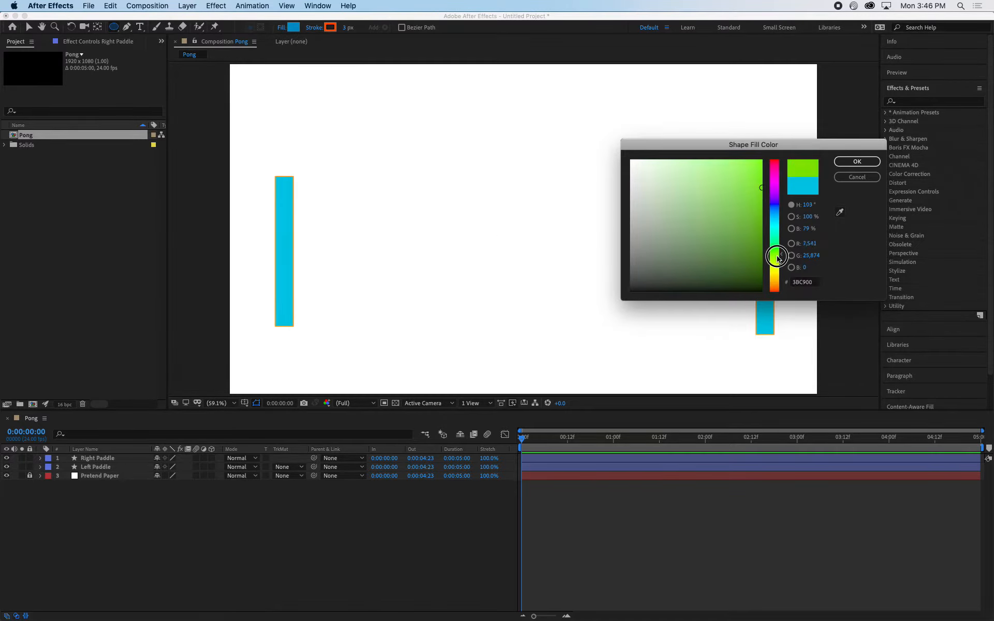
pyautogui.click(774, 164)
pyautogui.moveTo(765, 181); pyautogui.dragTo(778, 167)
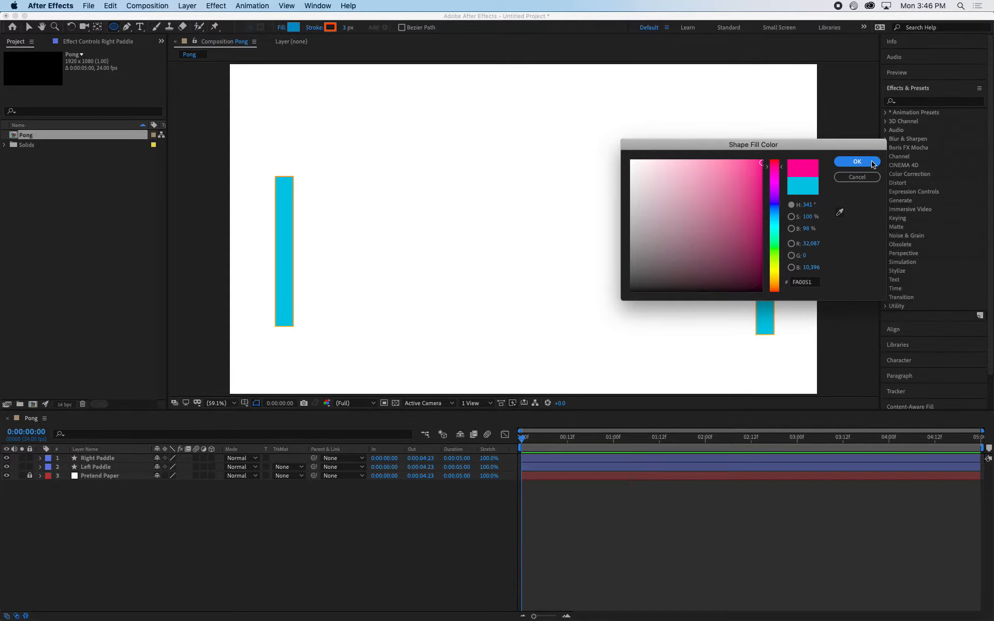
pyautogui.click(857, 162)
# - Set the shape stroke colour to bright green and draw a circle on the upper canvas between the two paddles
pyautogui.click(330, 27)
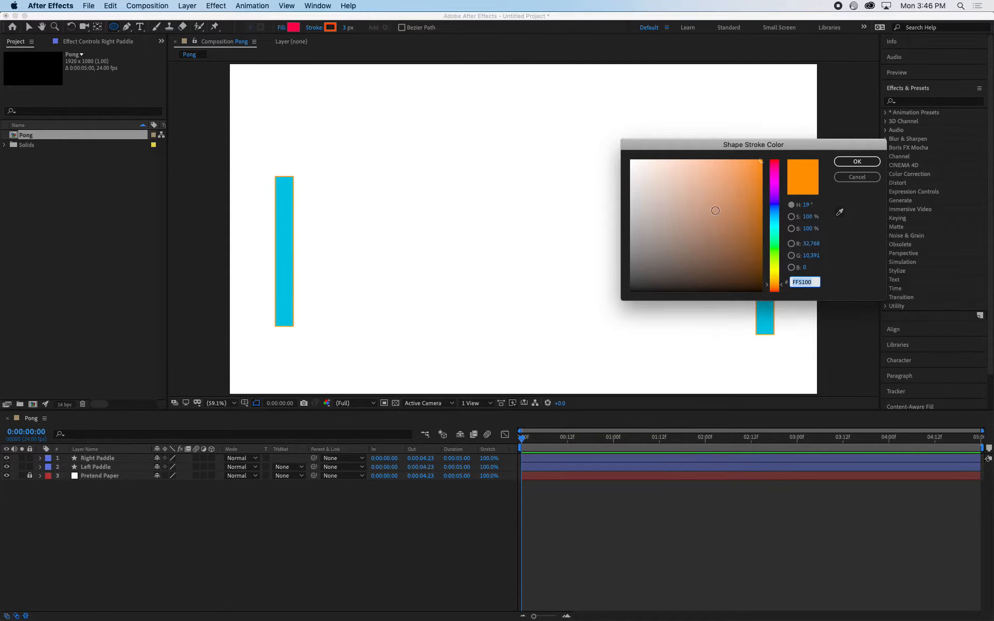
pyautogui.click(775, 203)
pyautogui.moveTo(776, 204); pyautogui.dragTo(776, 246)
pyautogui.click(847, 163)
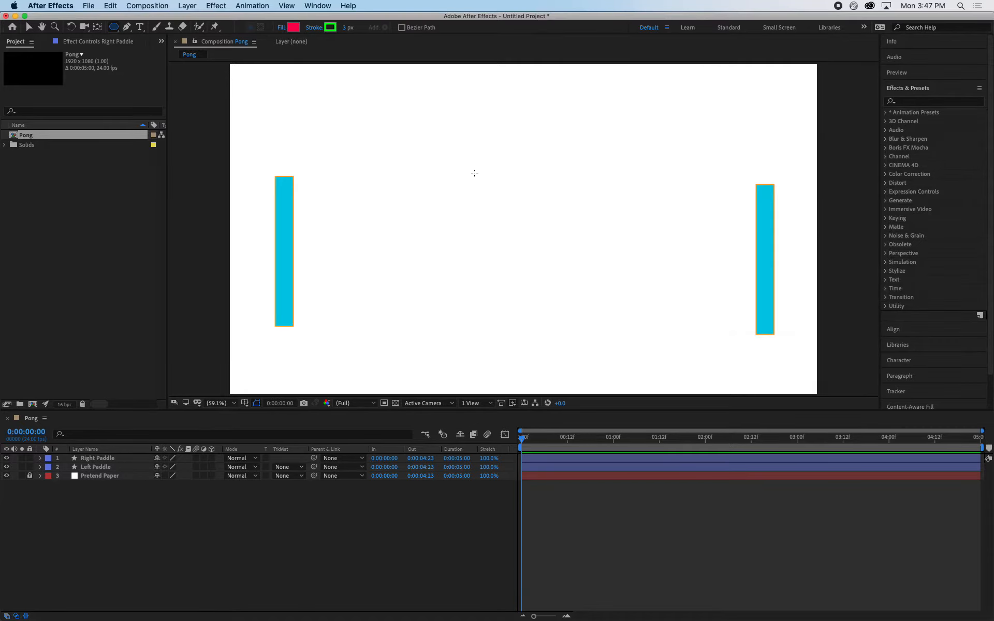
pyautogui.moveTo(444, 160)
pyautogui.mouseDown()
pyautogui.moveTo(524, 229)
pyautogui.moveTo(468, 204)
pyautogui.moveTo(454, 214)
pyautogui.mouseUp()
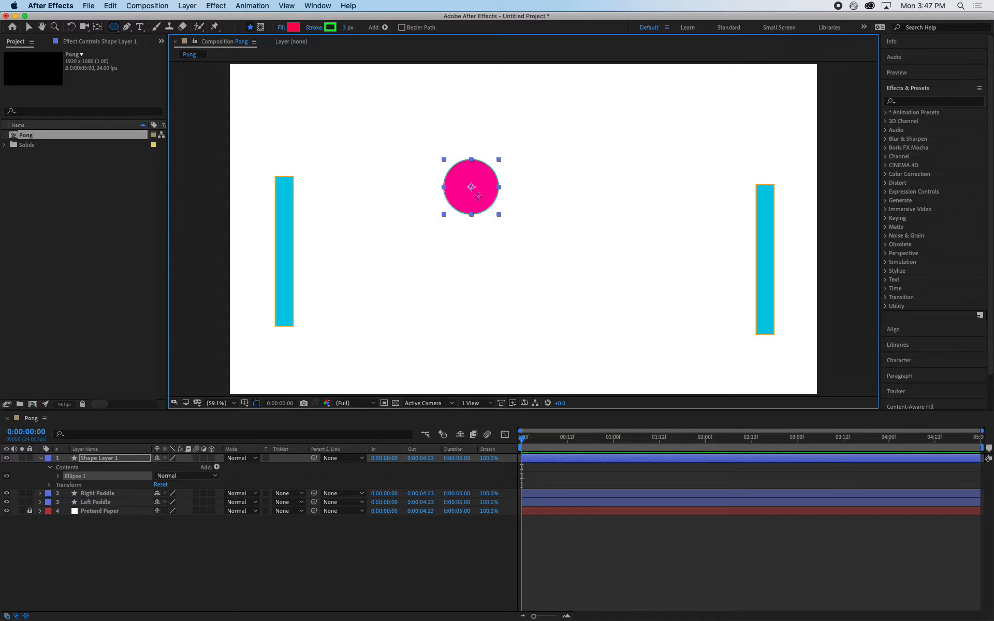
# - Rename the circle's shape layer Ball and collapse its properties
pyautogui.click(100, 523)
pyautogui.click(96, 462)
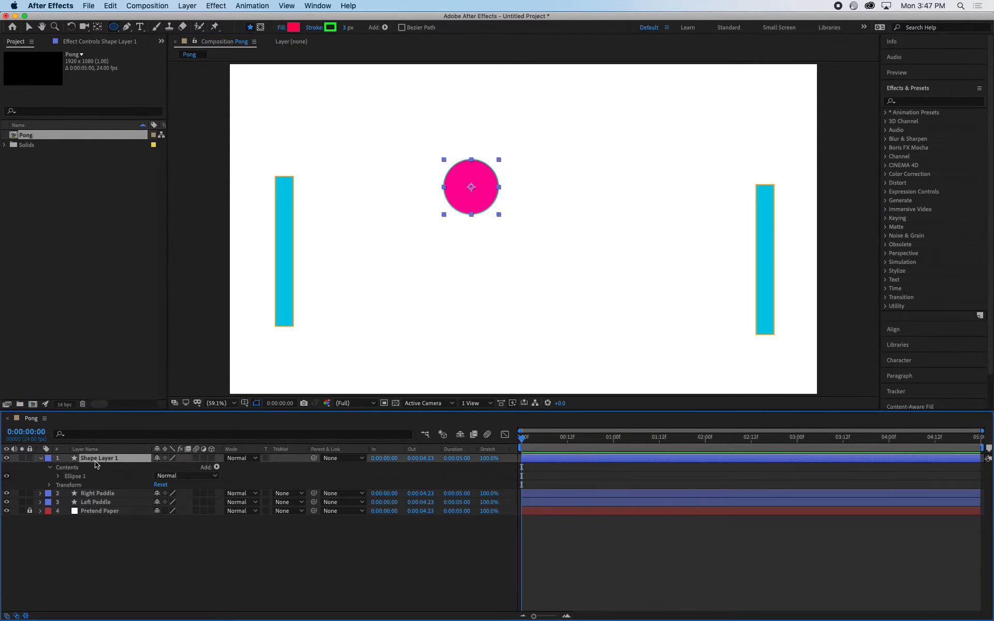
pyautogui.press('Return')
pyautogui.write('Ba')
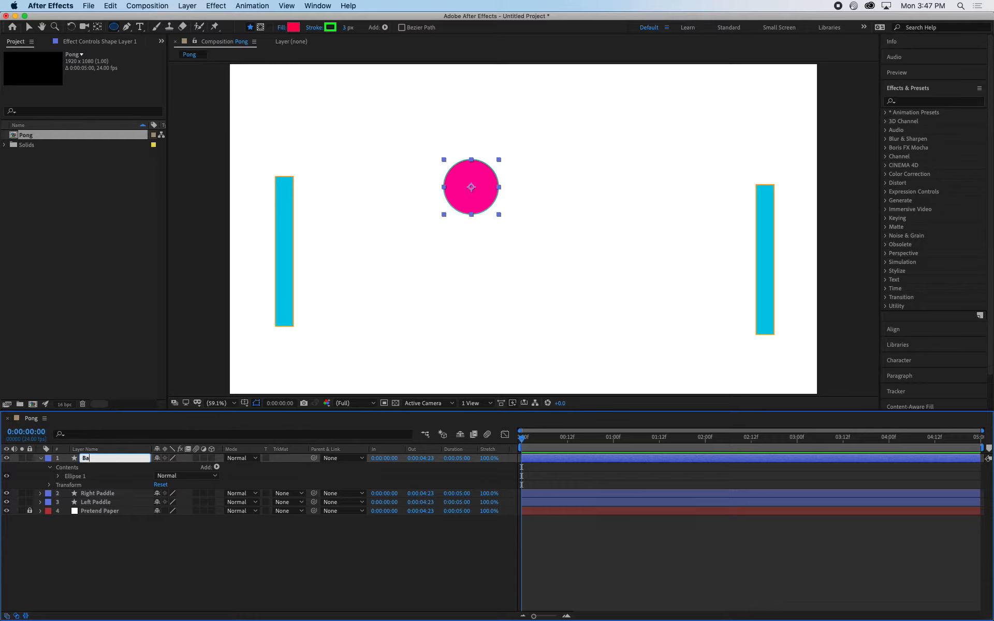
pyautogui.write('lll')
pyautogui.press('Return')
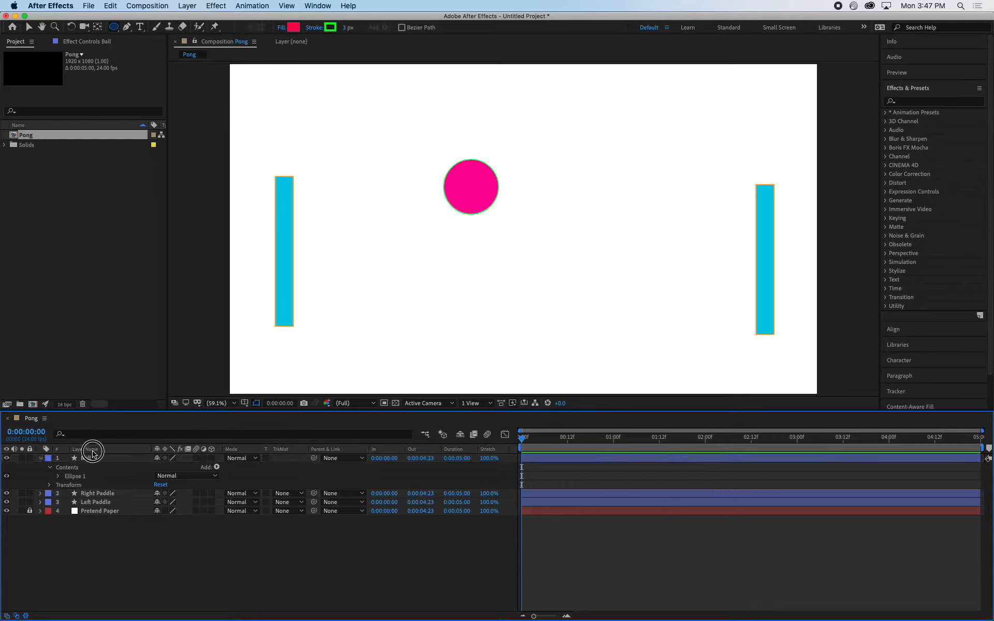
pyautogui.click(86, 449)
pyautogui.click(41, 459)
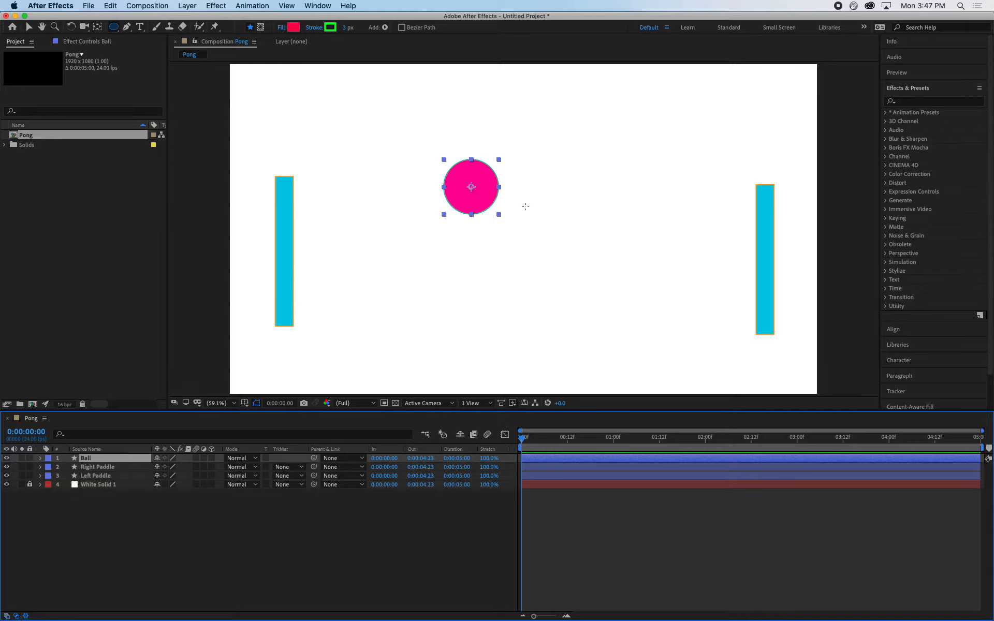
# - Duplicate the Ball layer and shift the copy right to an X position of 830.8
pyautogui.click(164, 507)
pyautogui.click(110, 459)
pyautogui.press('super+d')
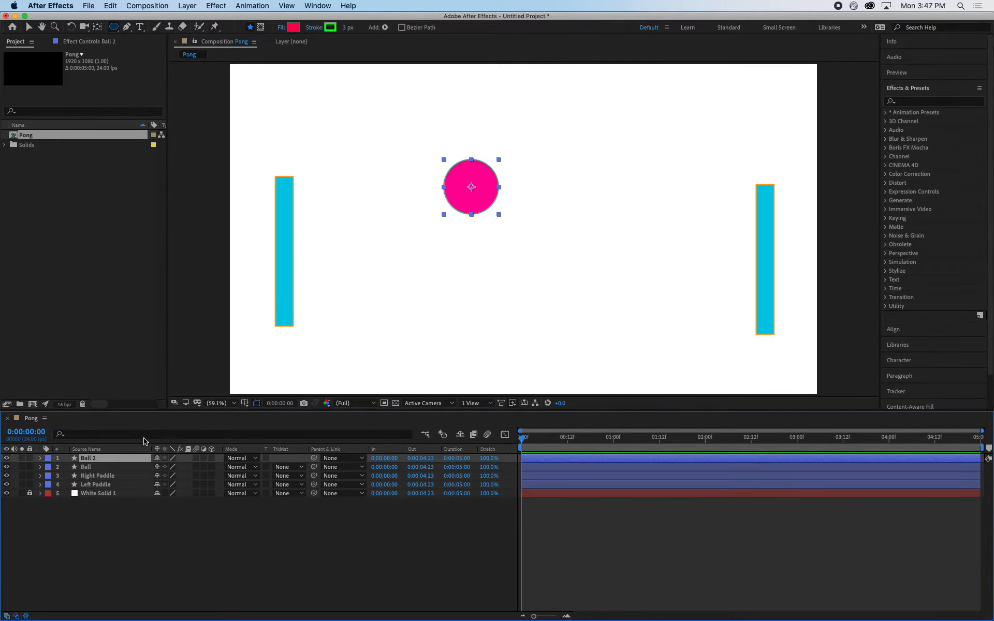
pyautogui.press('v')
pyautogui.click(102, 502)
pyautogui.click(88, 458)
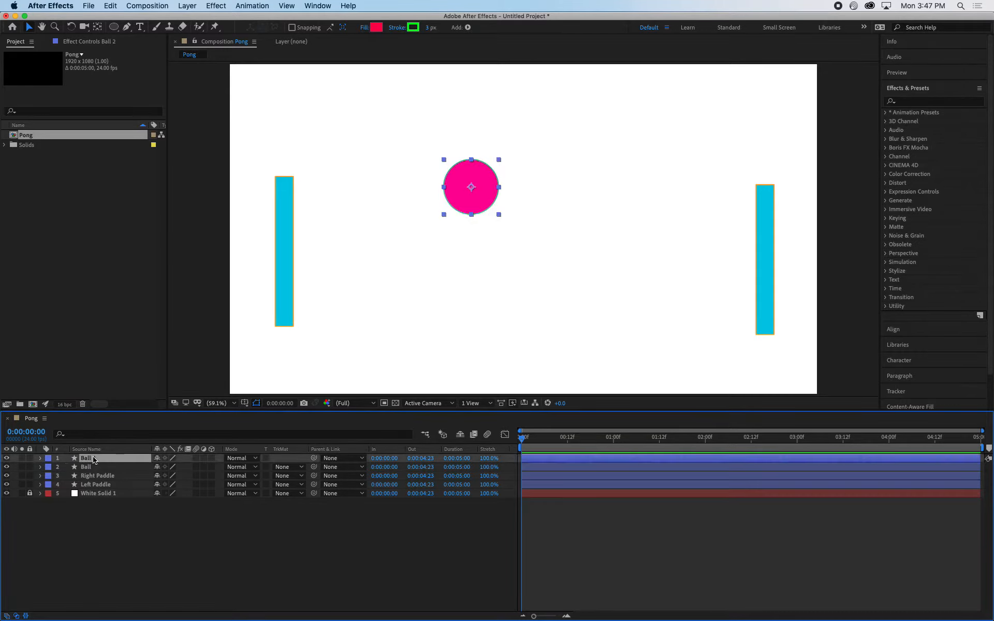
pyautogui.press('p')
pyautogui.moveTo(161, 468); pyautogui.dragTo(176, 467)
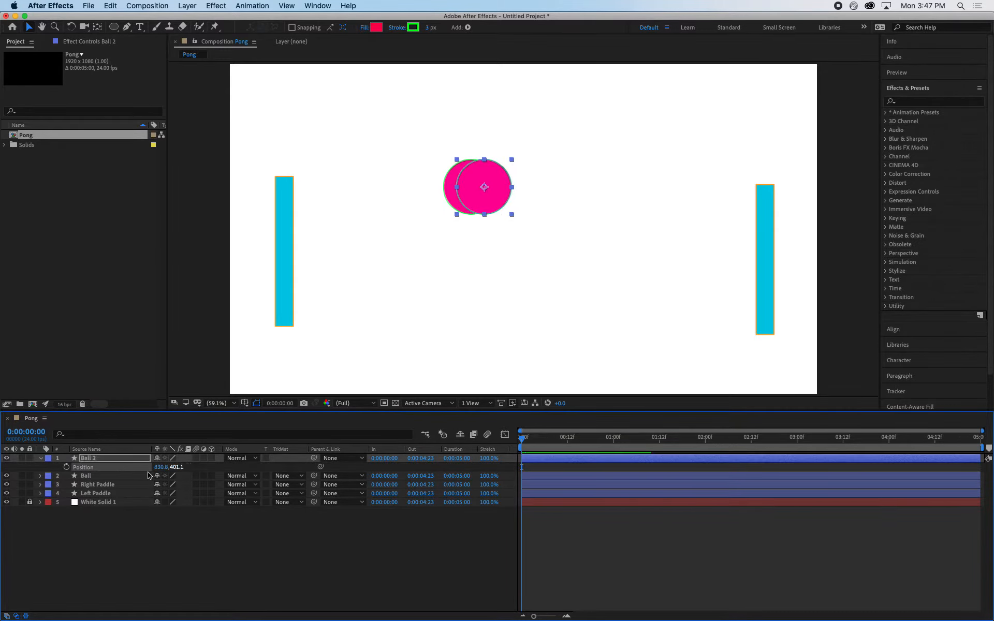
# - Make two more ball duplicates, offsetting them to X positions of 882.8 and 940.8
pyautogui.click(105, 459)
pyautogui.press('super+d')
pyautogui.press('p')
pyautogui.moveTo(161, 467); pyautogui.dragTo(189, 462)
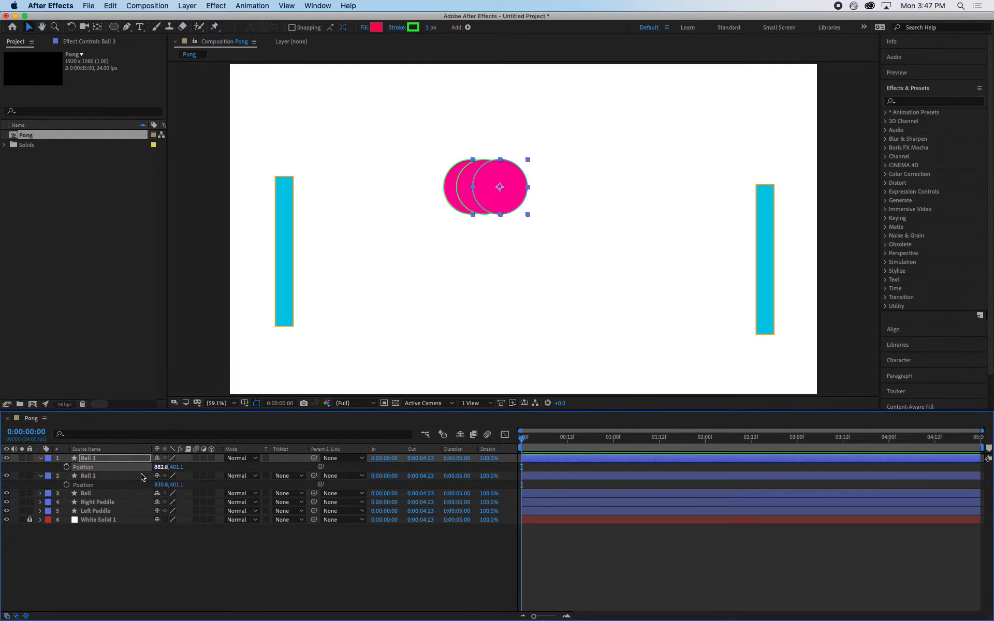
pyautogui.click(97, 459)
pyautogui.press('super+d')
pyautogui.press('p')
pyautogui.moveTo(158, 468); pyautogui.dragTo(191, 464)
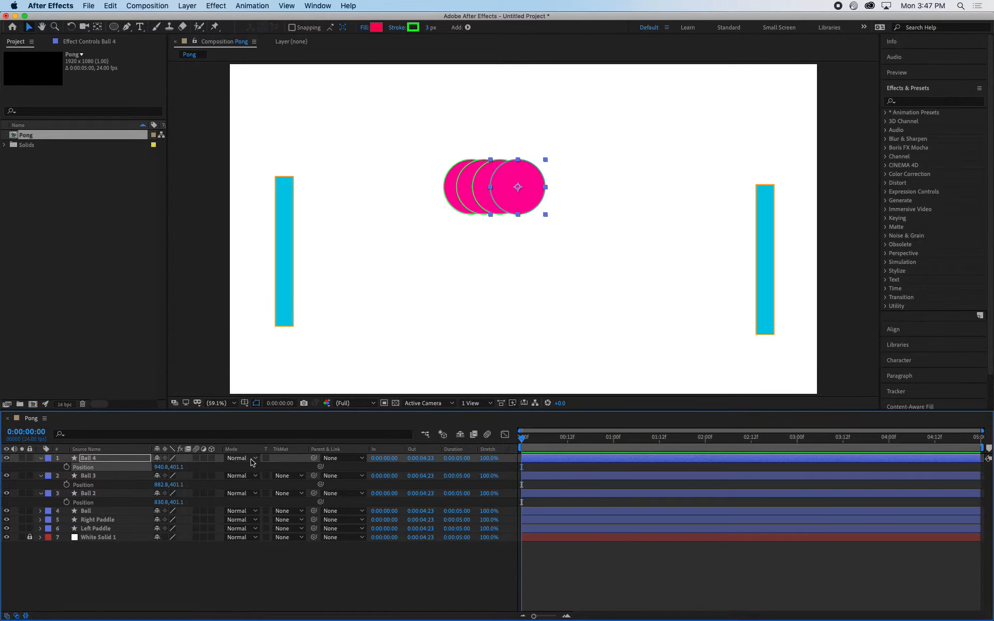
# - Delete the three duplicate ball layers, keeping only the original Ball
pyautogui.click(104, 460)
pyautogui.press('Delete')
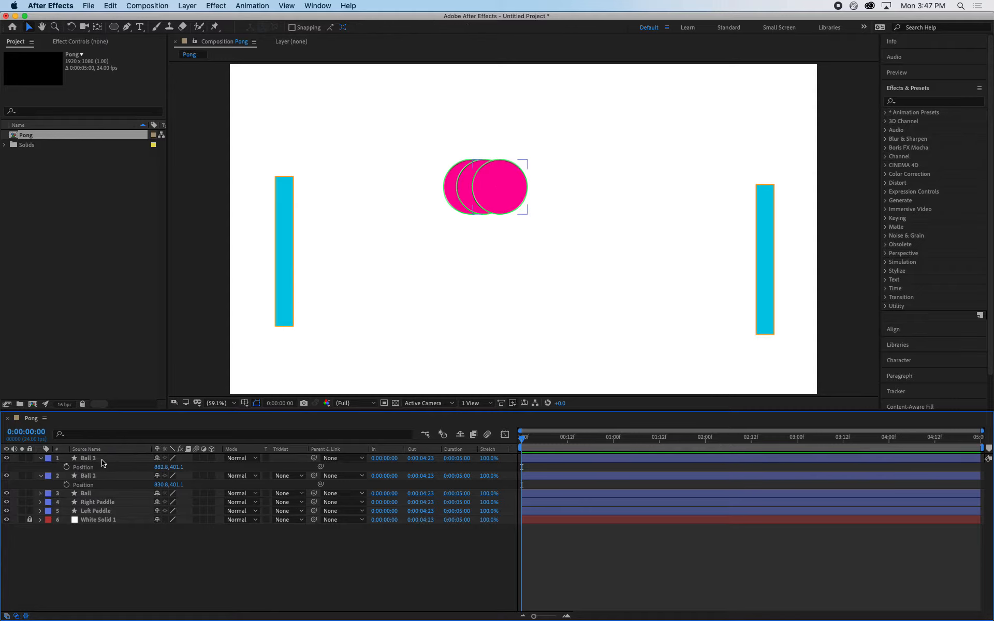
pyautogui.click(102, 460)
pyautogui.press('Delete')
pyautogui.click(99, 459)
pyautogui.press('Delete')
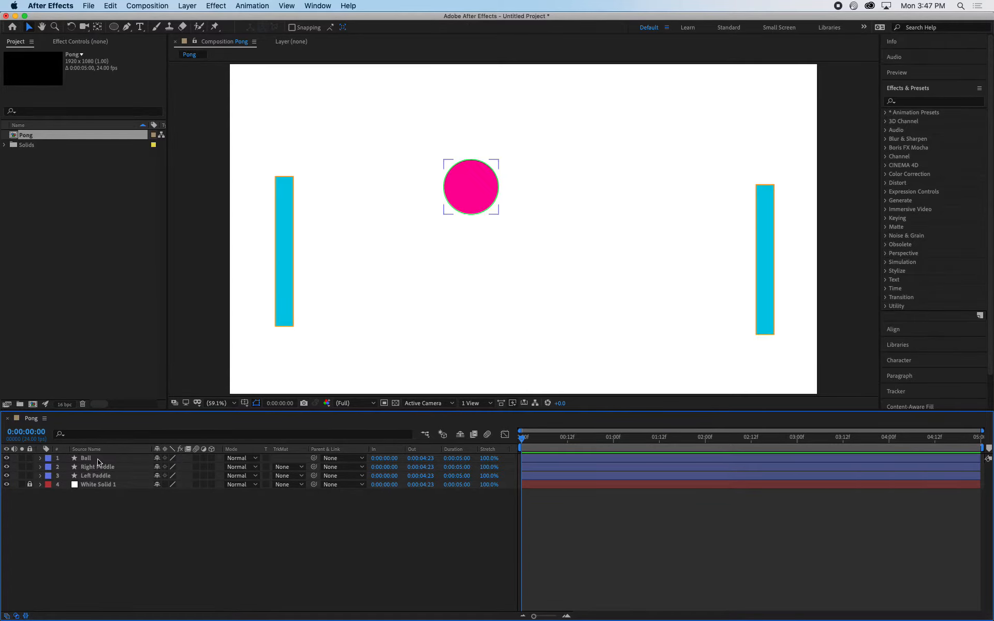
# - Move the ball off the canvas to just above its top edge at about 729, -105, and reveal the layer's Position property
pyautogui.click(99, 459)
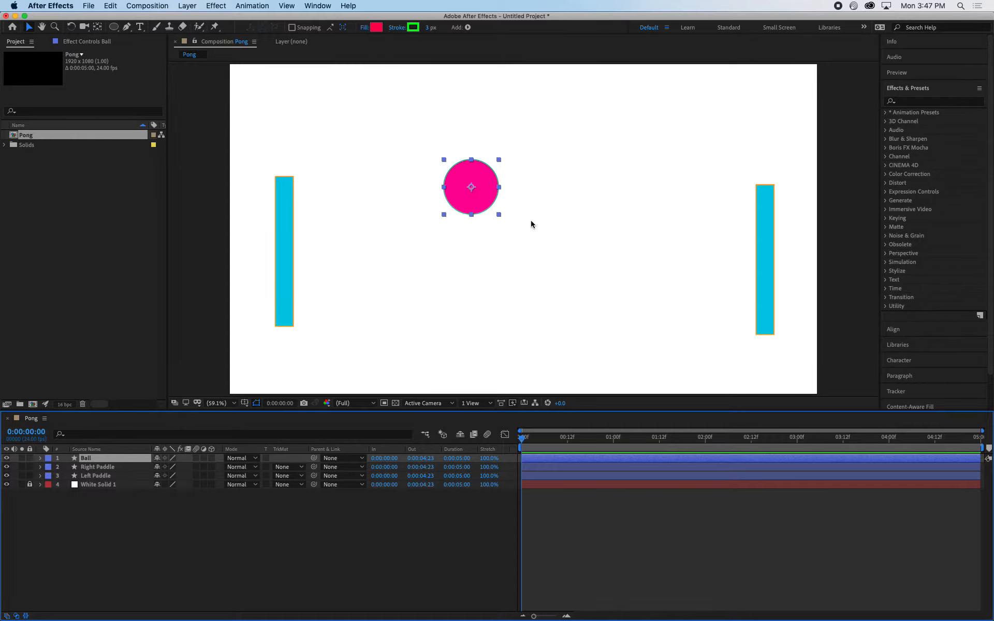
pyautogui.scroll(-1, 524, 223)
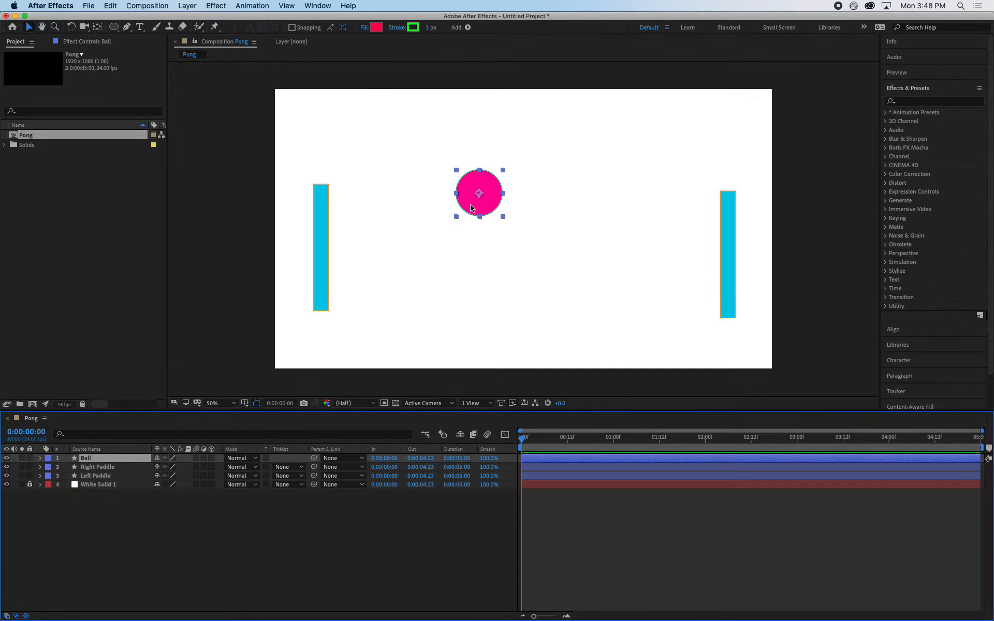
pyautogui.moveTo(473, 211); pyautogui.dragTo(471, 71)
pyautogui.click(477, 183)
pyautogui.press(',')
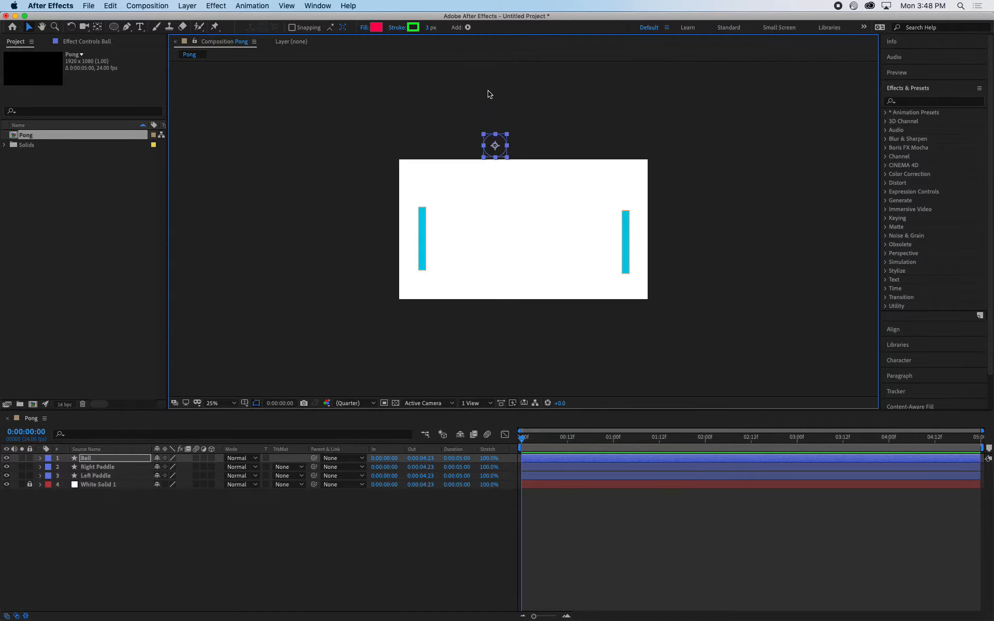
pyautogui.press('.')
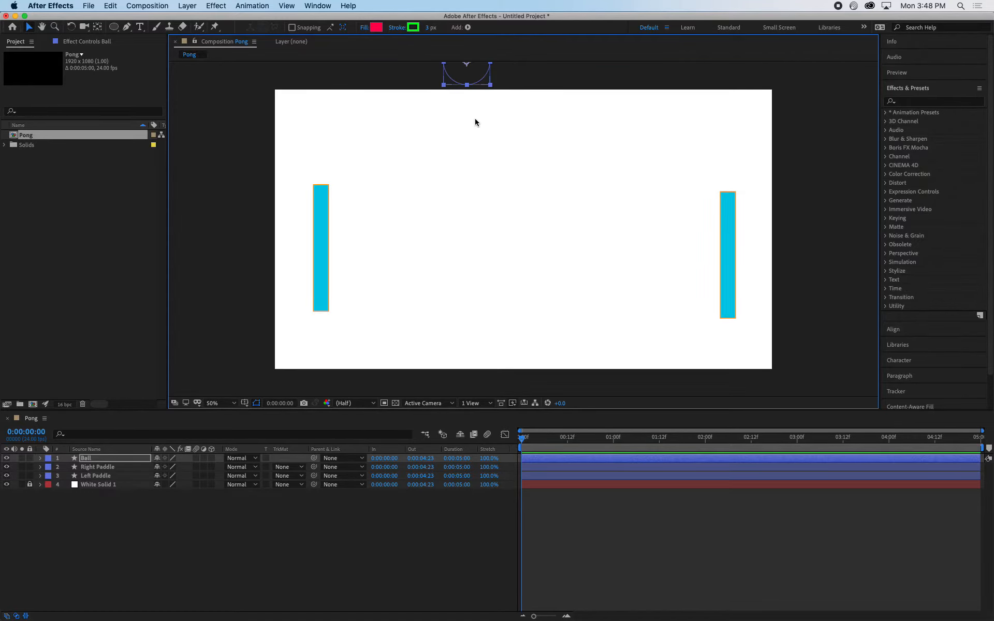
pyautogui.moveTo(463, 75)
pyautogui.mouseDown()
pyautogui.moveTo(465, 83)
pyautogui.moveTo(460, 75)
pyautogui.mouseUp()
pyautogui.click(96, 458)
pyautogui.press('p')
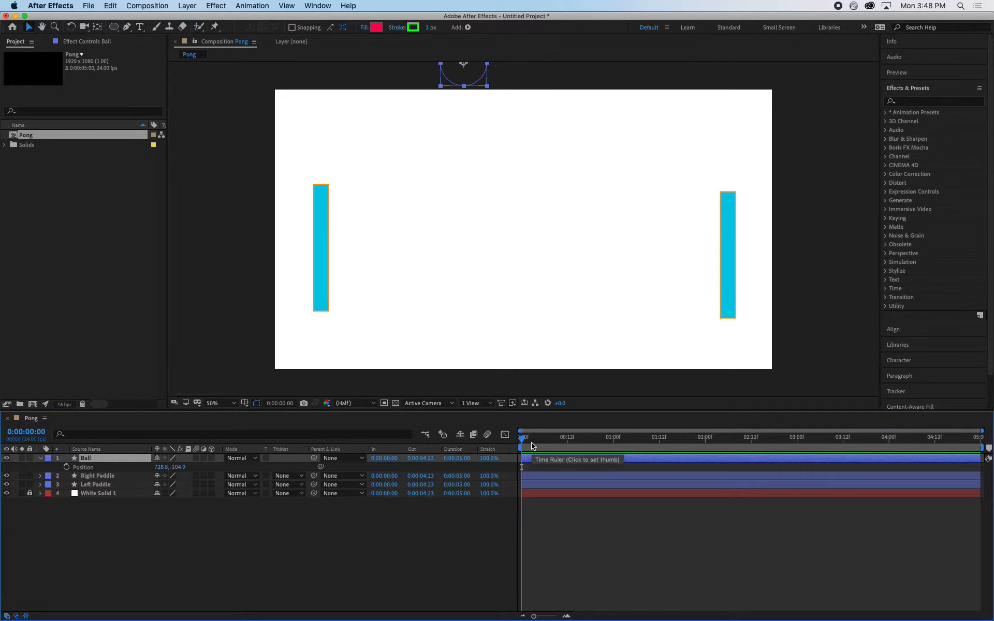
pyautogui.moveTo(541, 443); pyautogui.dragTo(689, 444)
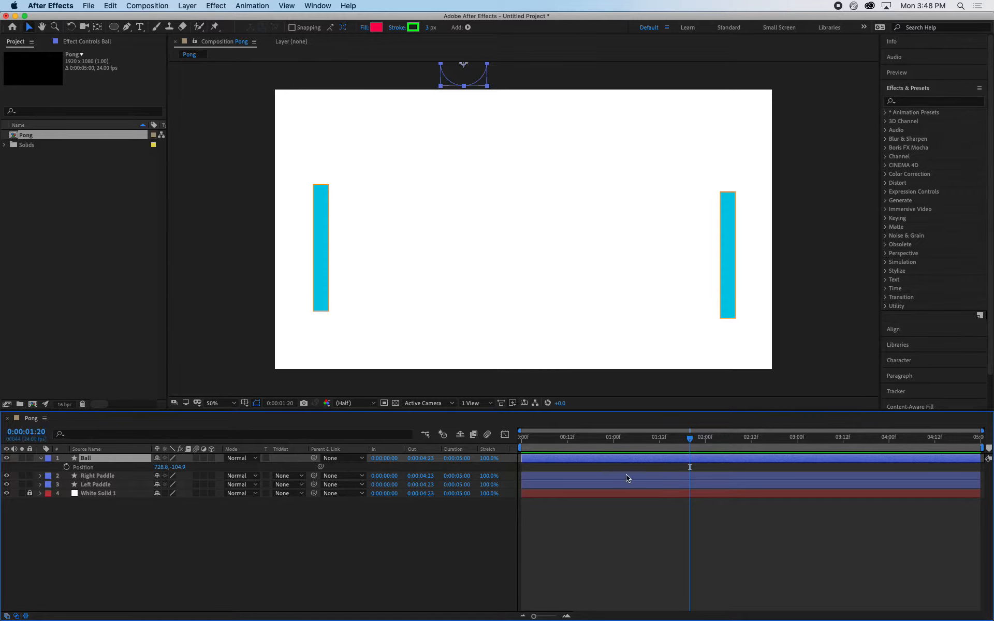
pyautogui.moveTo(673, 439); pyautogui.dragTo(55, 438)
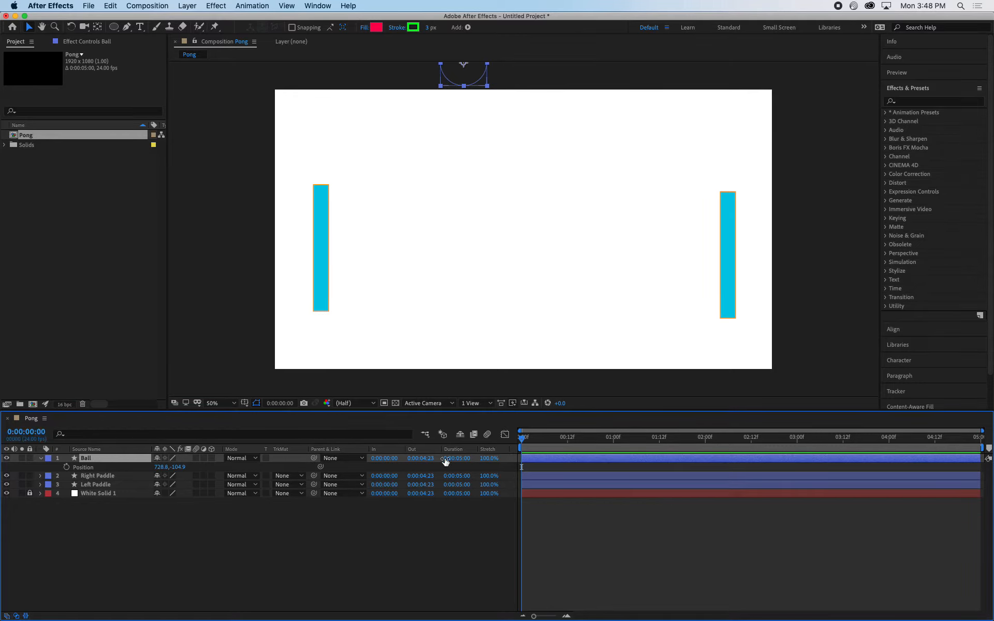
pyautogui.moveTo(536, 441); pyautogui.dragTo(505, 447)
pyautogui.press('Home')
pyautogui.moveTo(167, 467); pyautogui.dragTo(156, 472)
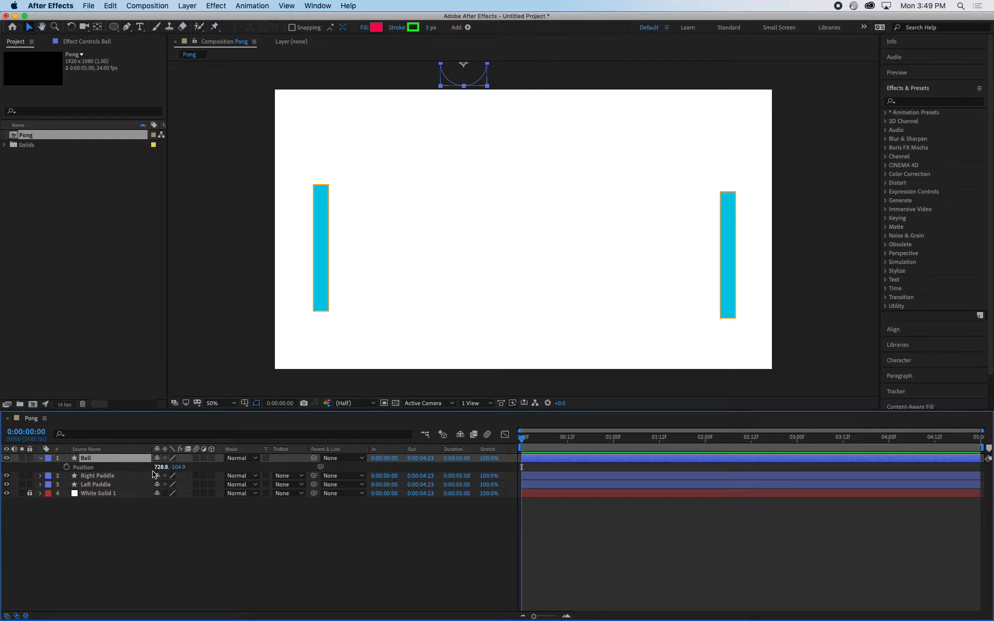
# - Turn on Position keyframing for the Ball layer at 0:00:00:00, undoing and repeating it once
pyautogui.click(67, 467)
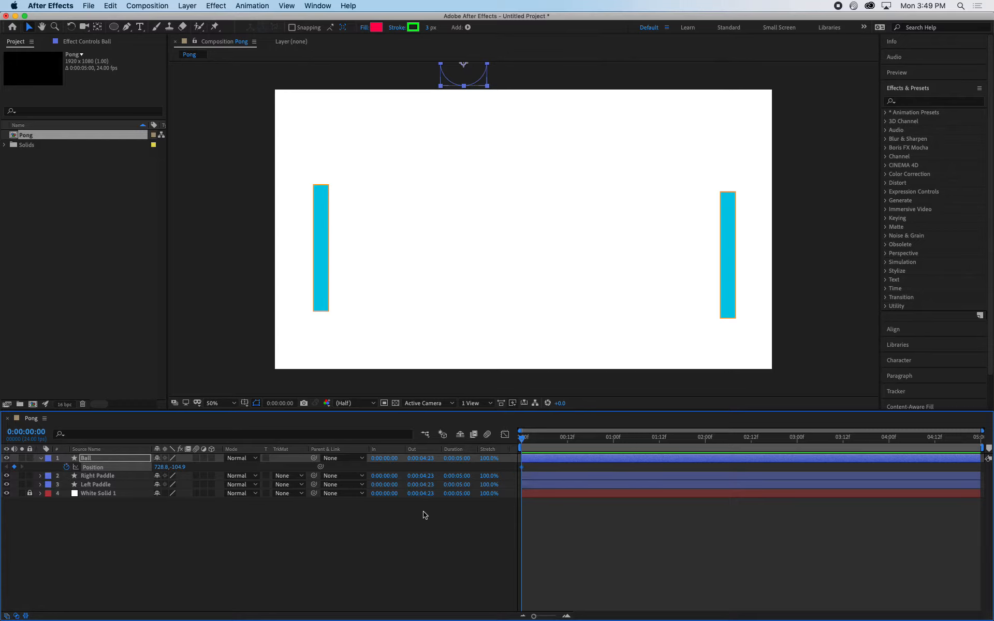
pyautogui.press('super+z')
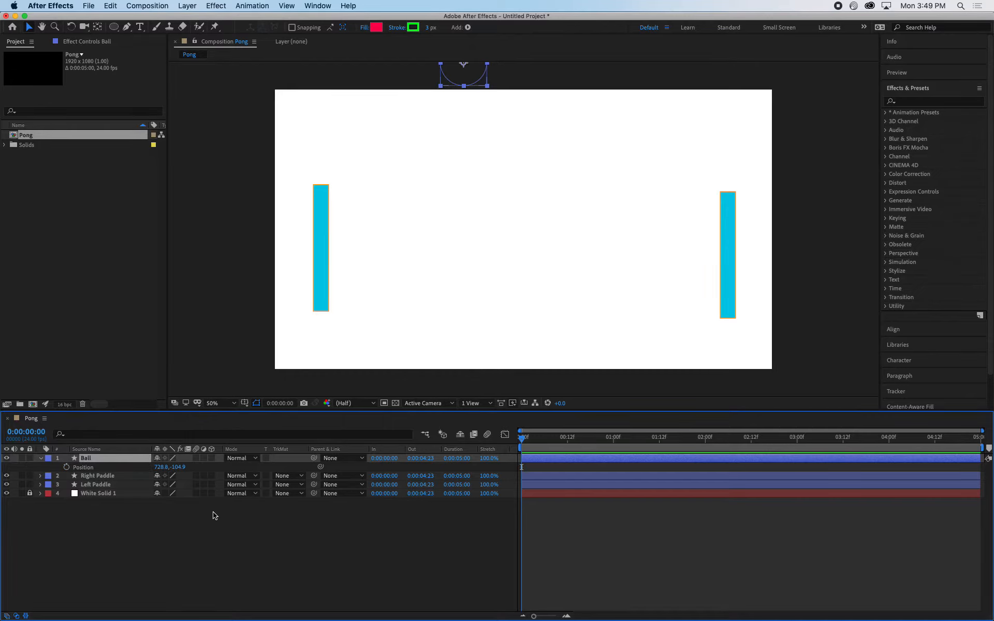
pyautogui.click(462, 537)
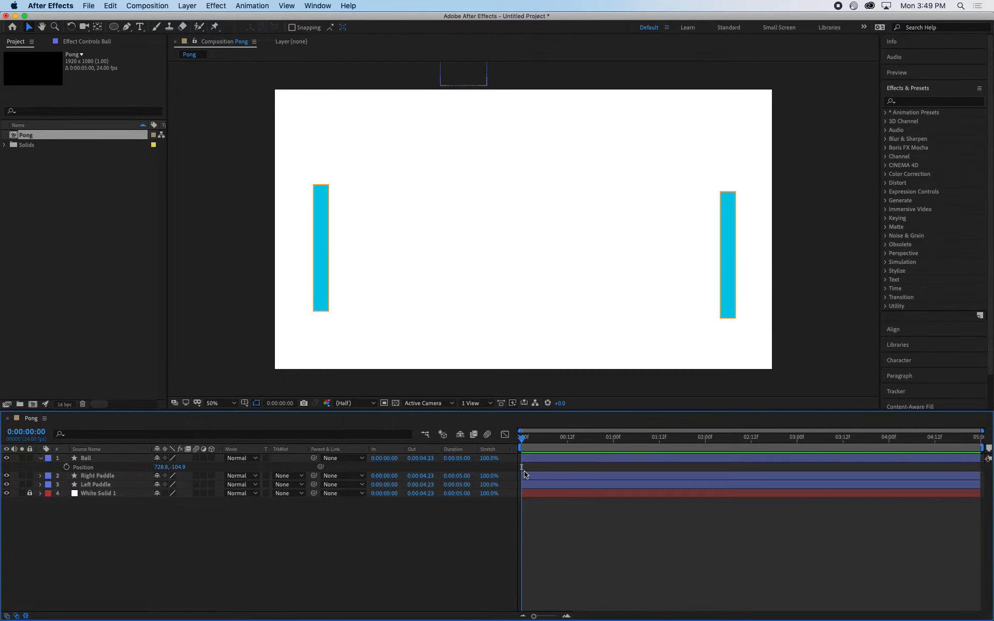
pyautogui.click(67, 468)
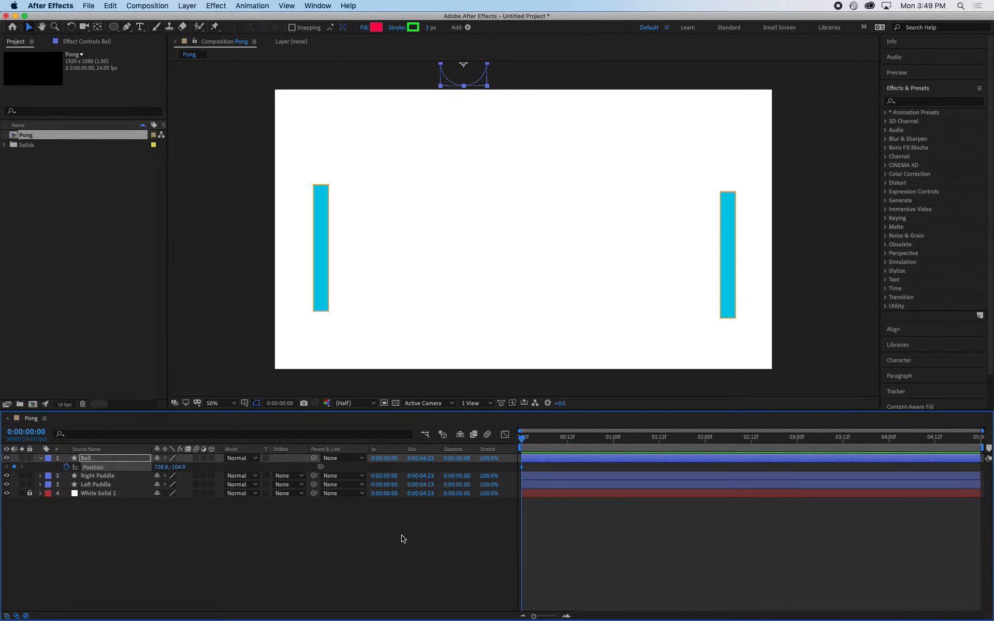
pyautogui.click(358, 540)
# - Keyframe the ball at 0:00:00:12 touching the left paddle's inner edge at about 293, 537, and return to the first frame
pyautogui.moveTo(523, 441); pyautogui.dragTo(568, 449)
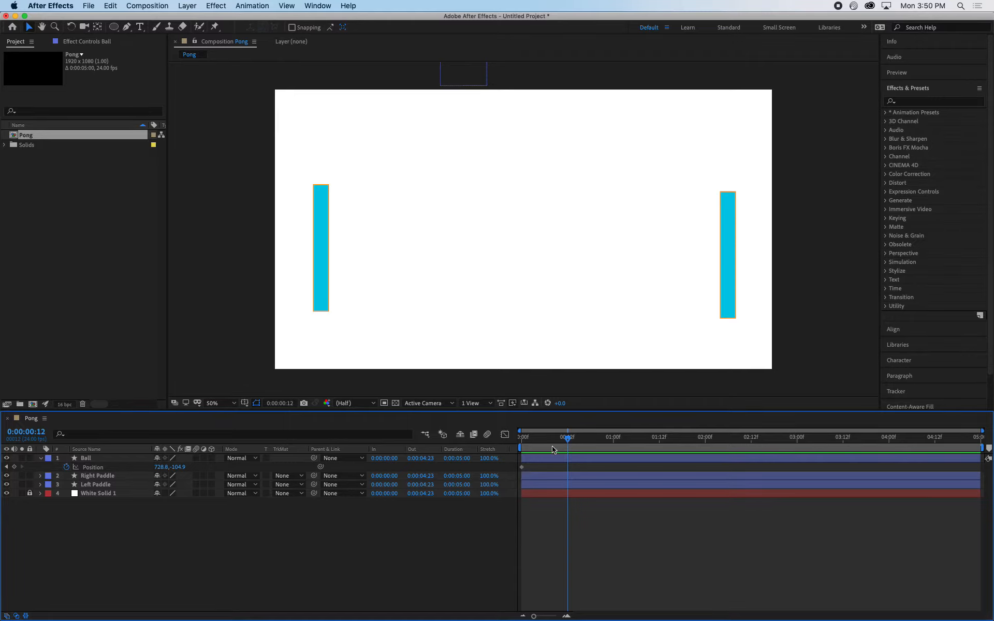
pyautogui.moveTo(552, 443); pyautogui.dragTo(568, 489)
pyautogui.click(92, 459)
pyautogui.moveTo(456, 82); pyautogui.dragTo(345, 250)
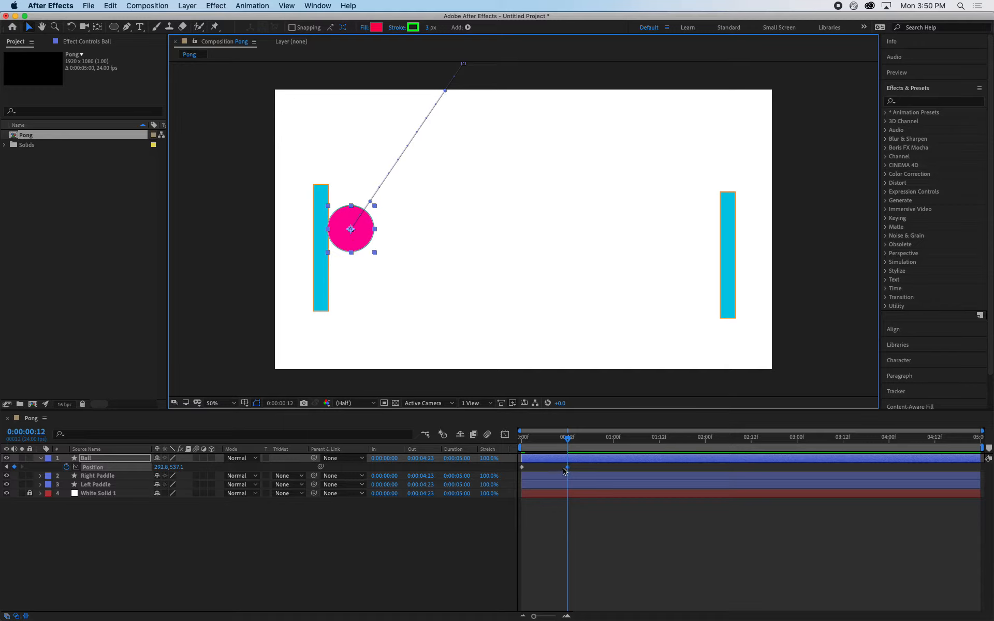
pyautogui.click(517, 499)
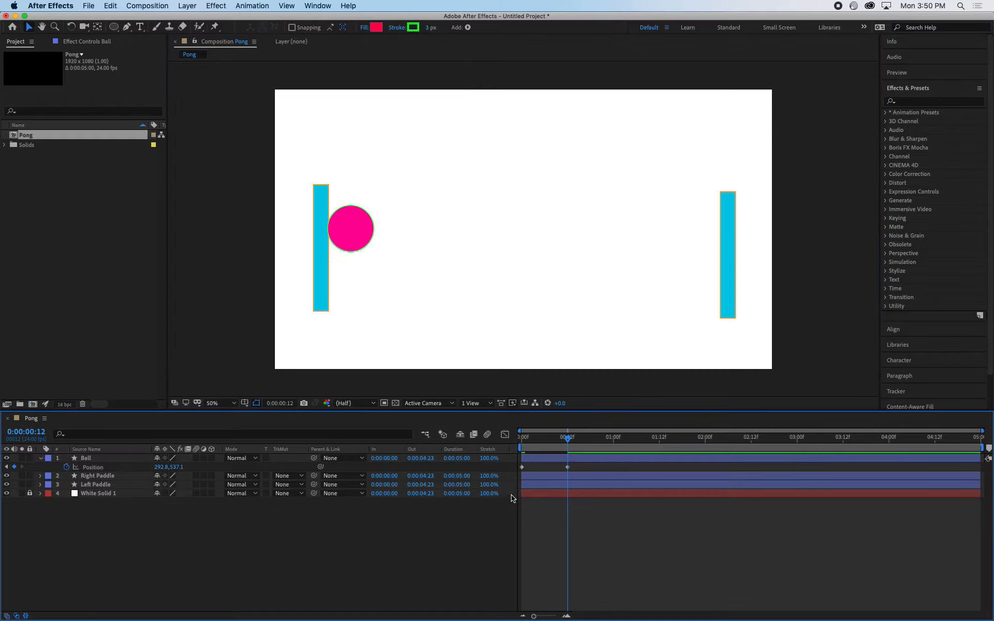
pyautogui.moveTo(539, 440); pyautogui.dragTo(491, 455)
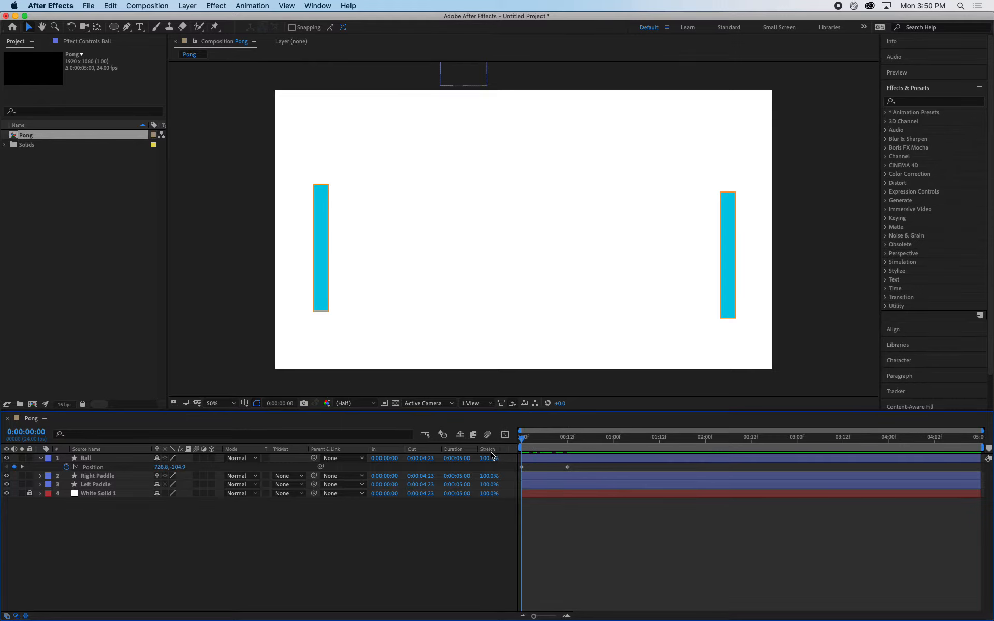
# - Preview the ball's entrance to the left paddle several times from the first frame
pyautogui.press('space')
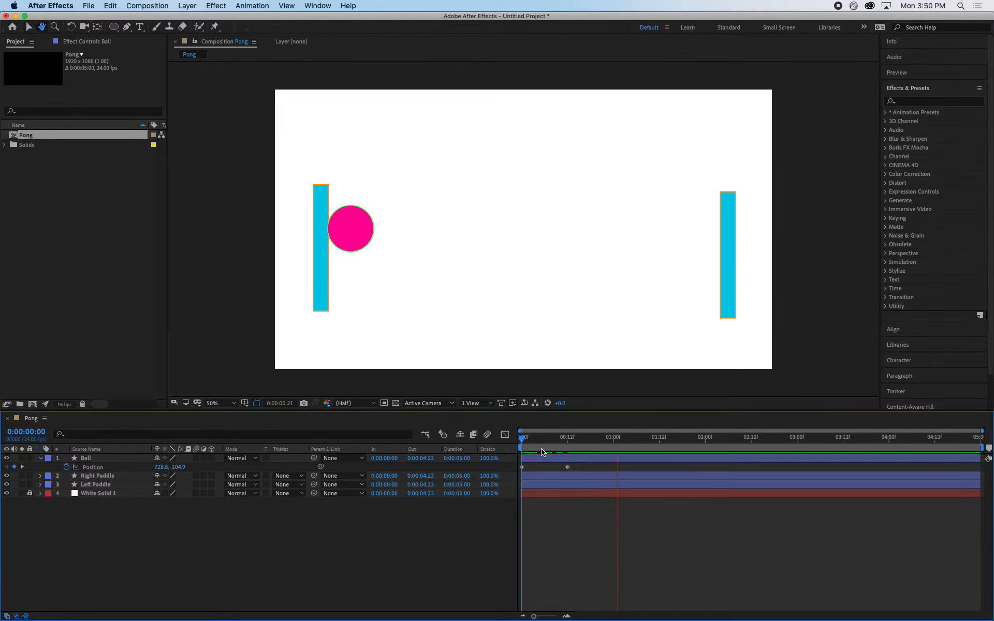
pyautogui.click(503, 448)
pyautogui.moveTo(503, 448)
pyautogui.mouseDown()
pyautogui.moveTo(561, 440)
pyautogui.moveTo(491, 441)
pyautogui.mouseUp()
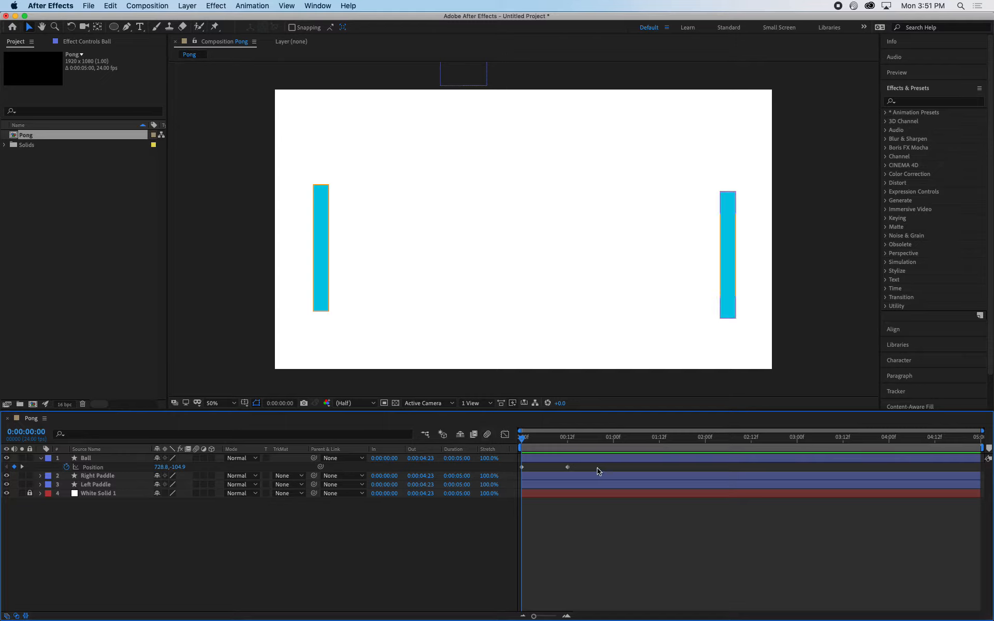
pyautogui.moveTo(567, 438); pyautogui.dragTo(516, 456)
pyautogui.press('space')
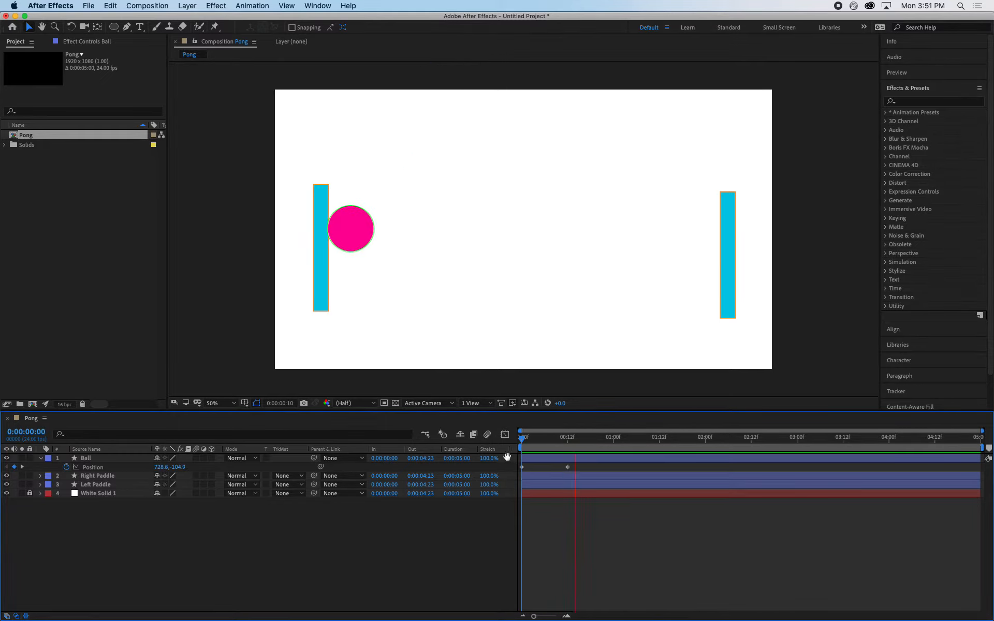
pyautogui.press('space')
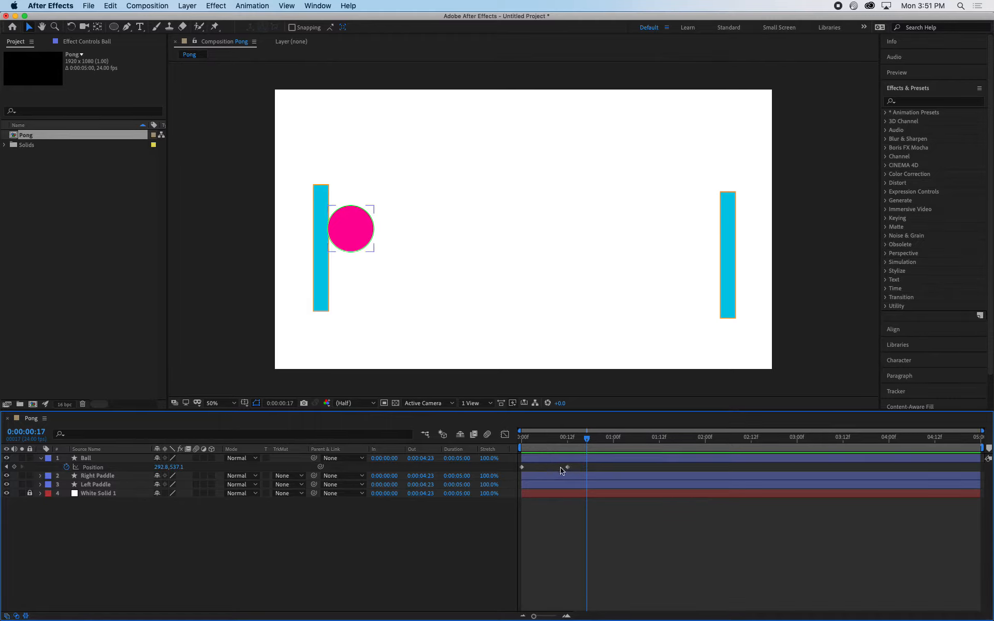
pyautogui.moveTo(569, 468); pyautogui.dragTo(513, 454)
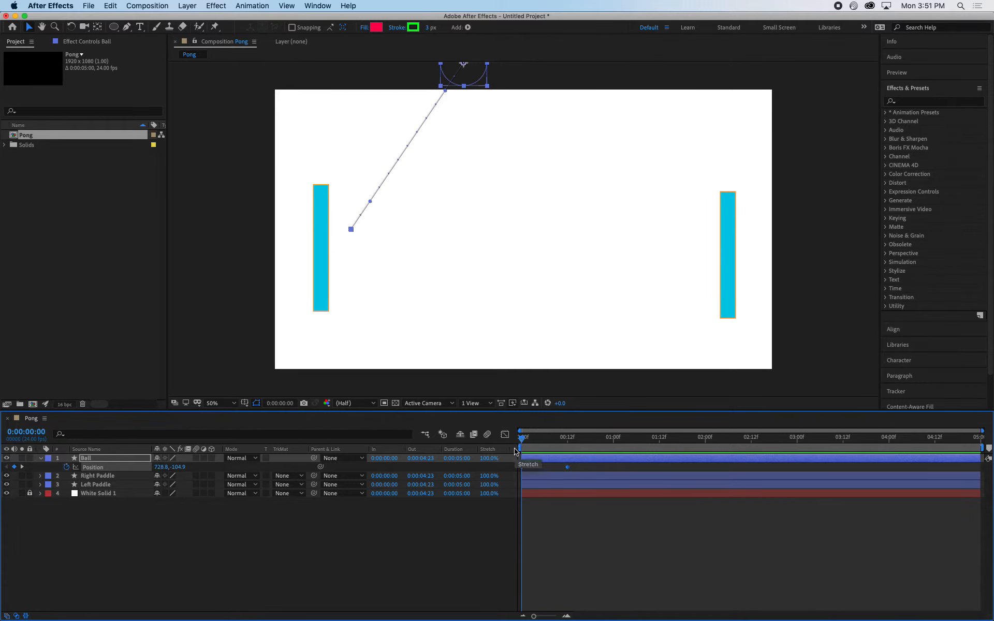
pyautogui.press('space')
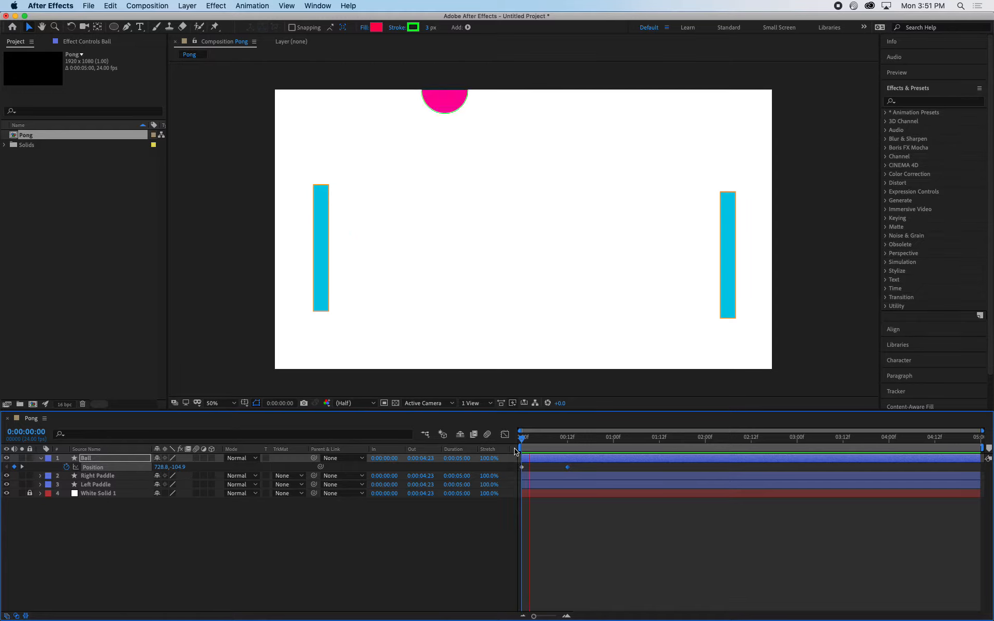
# - Move the ball's second Position keyframe to 0:00:00:08 and preview the entrance from the first frame
pyautogui.moveTo(568, 443)
pyautogui.mouseDown()
pyautogui.moveTo(540, 442)
pyautogui.moveTo(552, 442)
pyautogui.mouseUp()
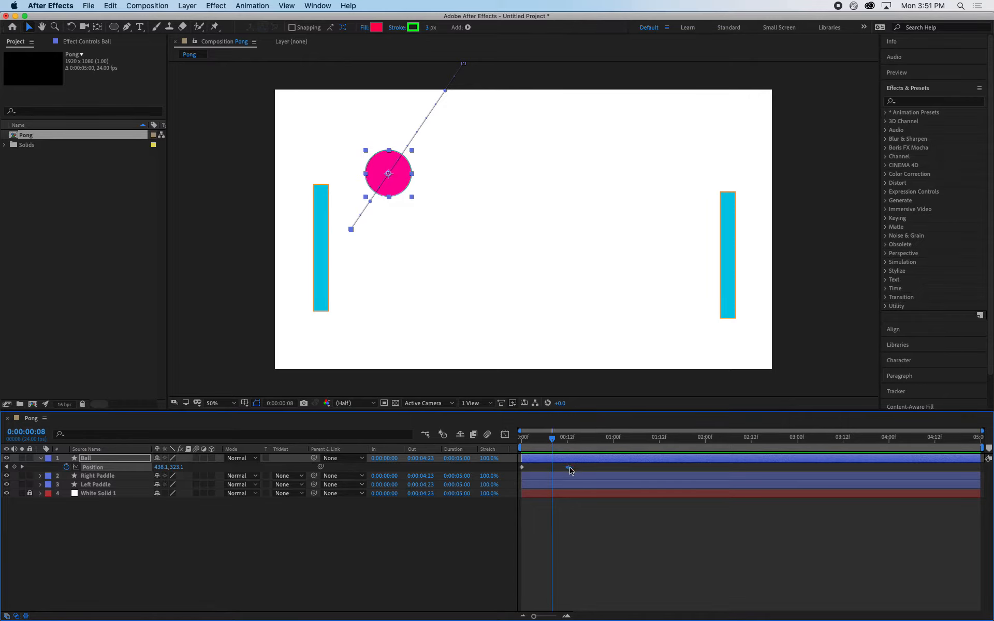
pyautogui.moveTo(568, 468); pyautogui.dragTo(556, 472)
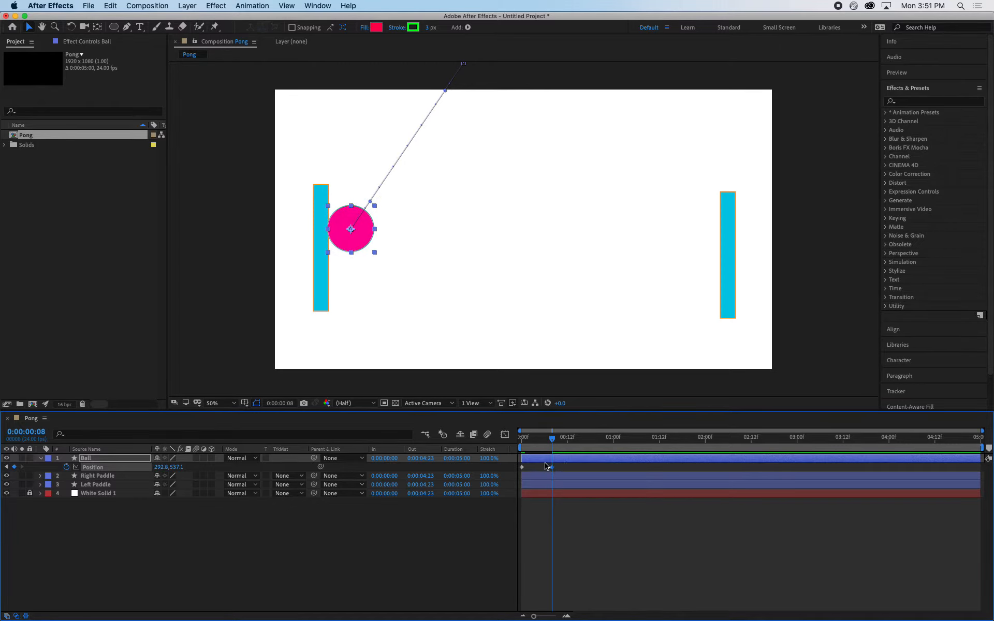
pyautogui.press('Home')
pyautogui.press('space')
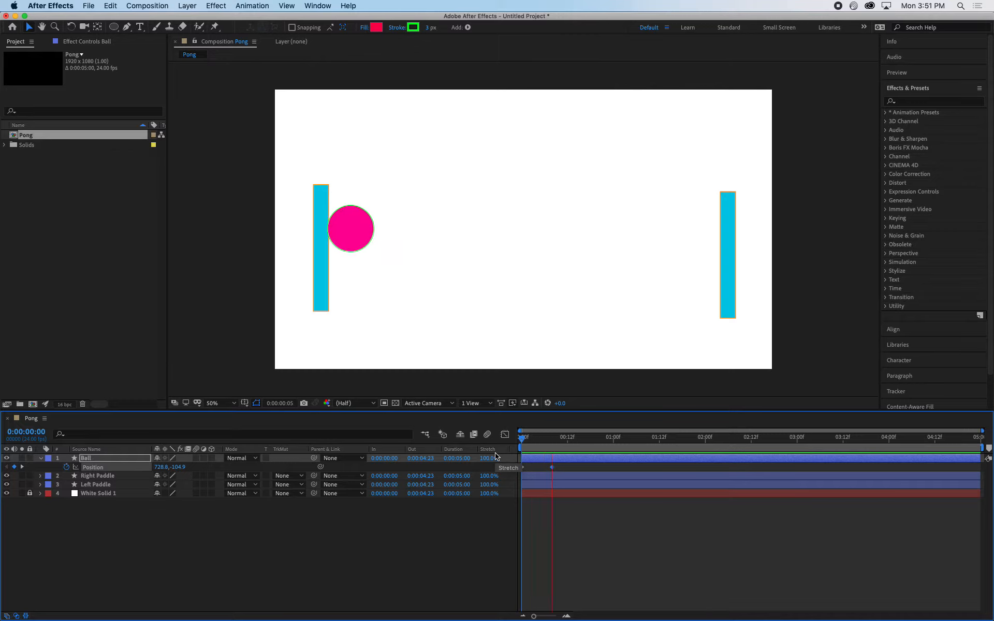
pyautogui.press('space')
# - Retime the ball's second Position keyframe to 0:00:00:09 and play back the entrance
pyautogui.moveTo(552, 469); pyautogui.dragTo(501, 454)
pyautogui.press('space')
pyautogui.press('space')
pyautogui.press('space')
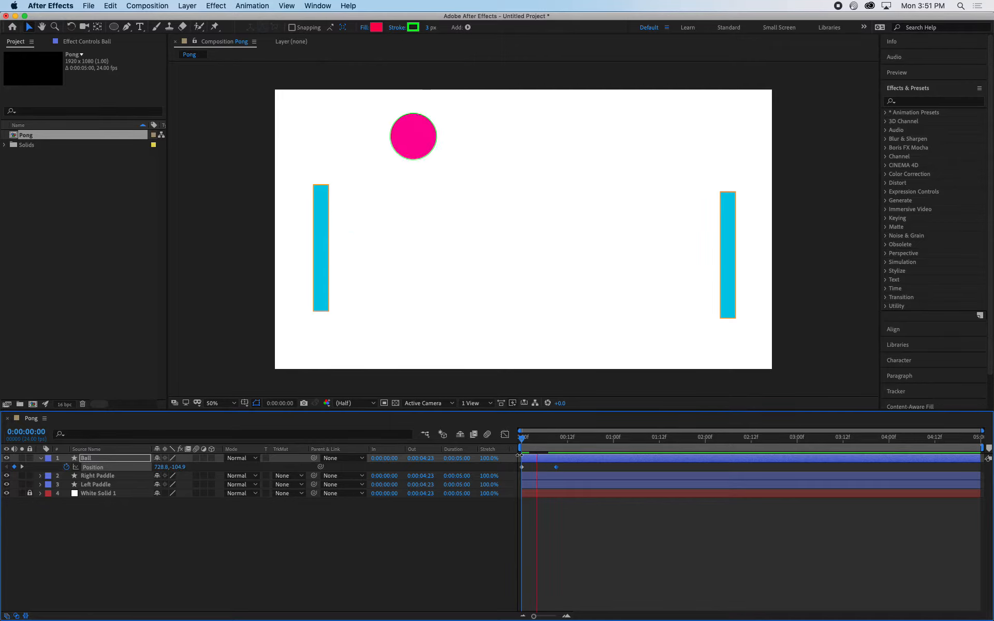
pyautogui.click(533, 443)
pyautogui.press('space')
pyautogui.click(557, 468)
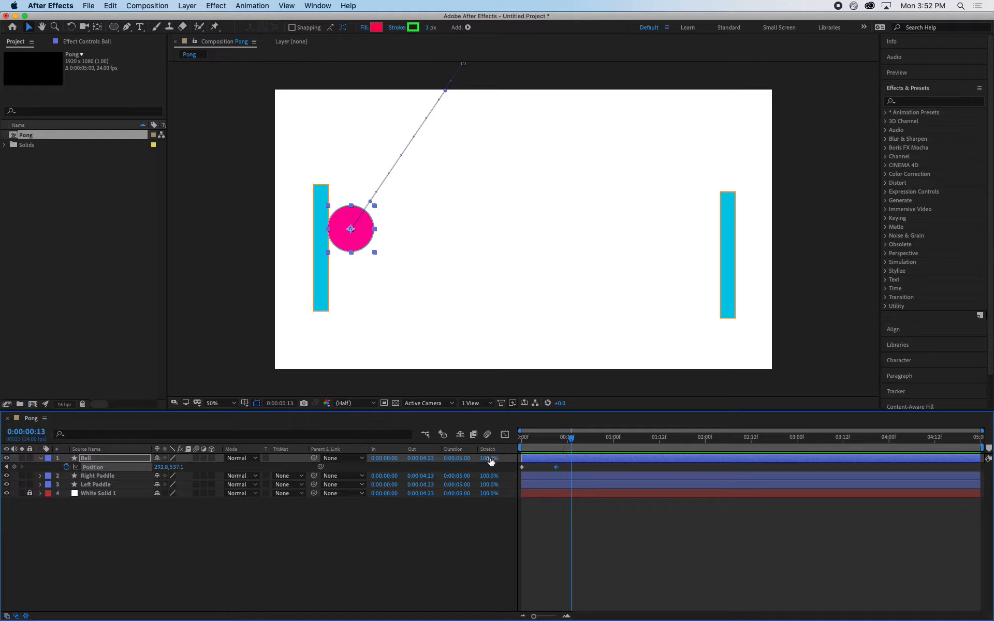
# - Keyframe the ball at 0:00:00:20 touching the right paddle's inner edge near its lower end, at about 1631, 765
pyautogui.press('Home')
pyautogui.moveTo(539, 441); pyautogui.dragTo(586, 441)
pyautogui.click(353, 247)
pyautogui.moveTo(353, 248); pyautogui.dragTo(700, 307)
# - Keyframe the ball at 0:00:01:14 on the left side at about 295, 255, and at 0:00:02:13 on the right side at about 1651, 229
pyautogui.moveTo(660, 442); pyautogui.dragTo(671, 444)
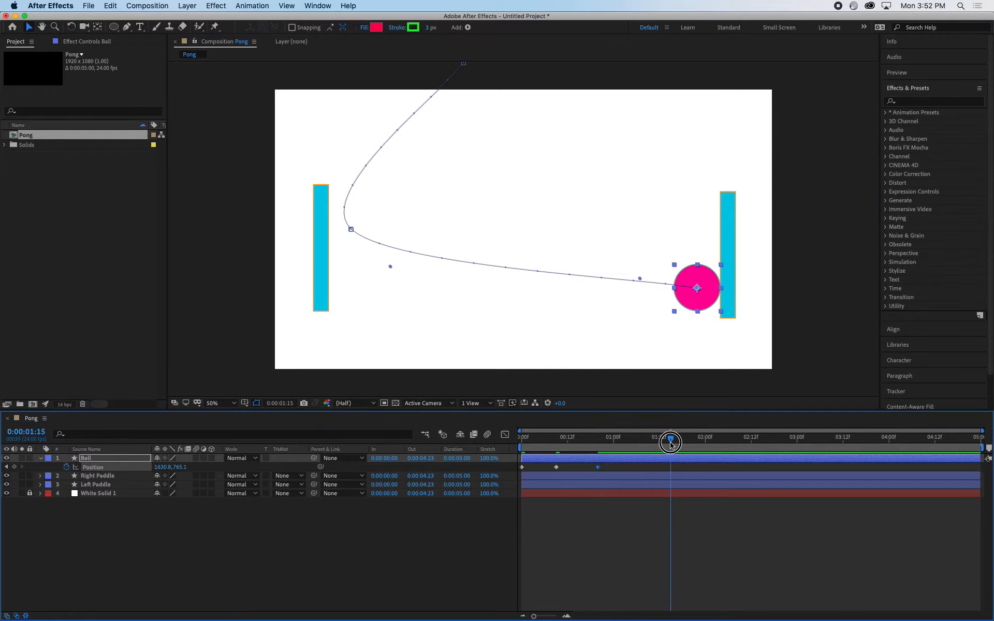
pyautogui.moveTo(686, 290); pyautogui.dragTo(349, 169)
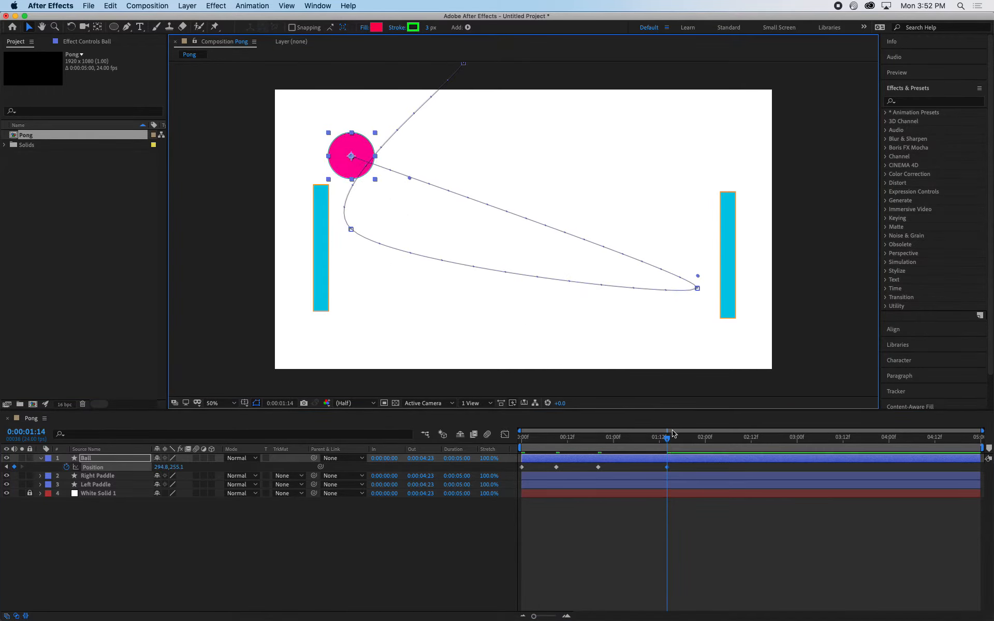
pyautogui.click(752, 448)
pyautogui.moveTo(346, 167); pyautogui.dragTo(701, 167)
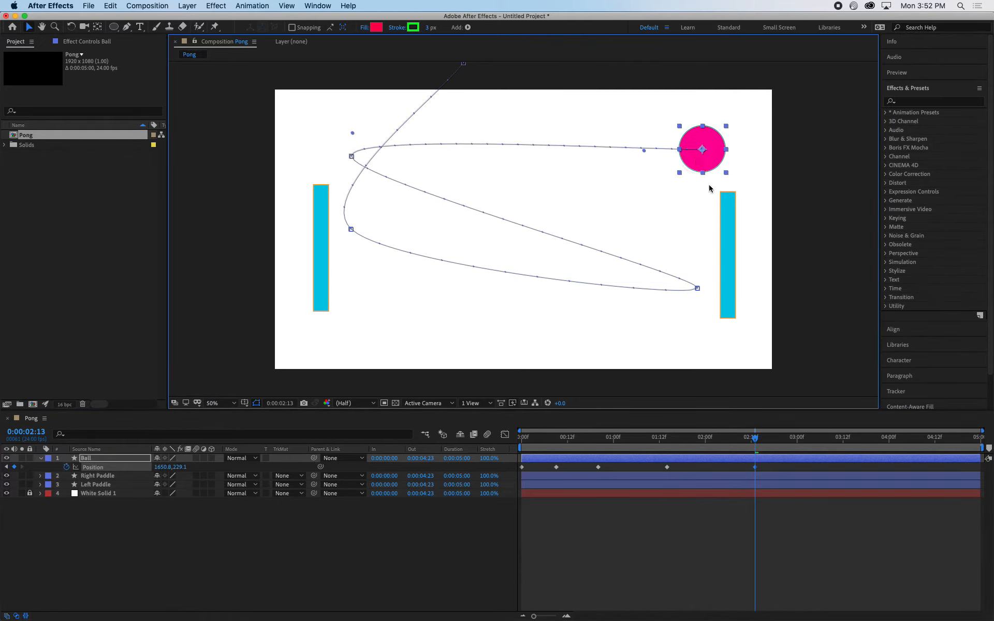
# - Keyframe the ball at 0:00:03:12 beside the left paddle at about 295, 773, and at 0:00:04:05 near the right paddle at about 1625, 311
pyautogui.moveTo(845, 440); pyautogui.dragTo(844, 441)
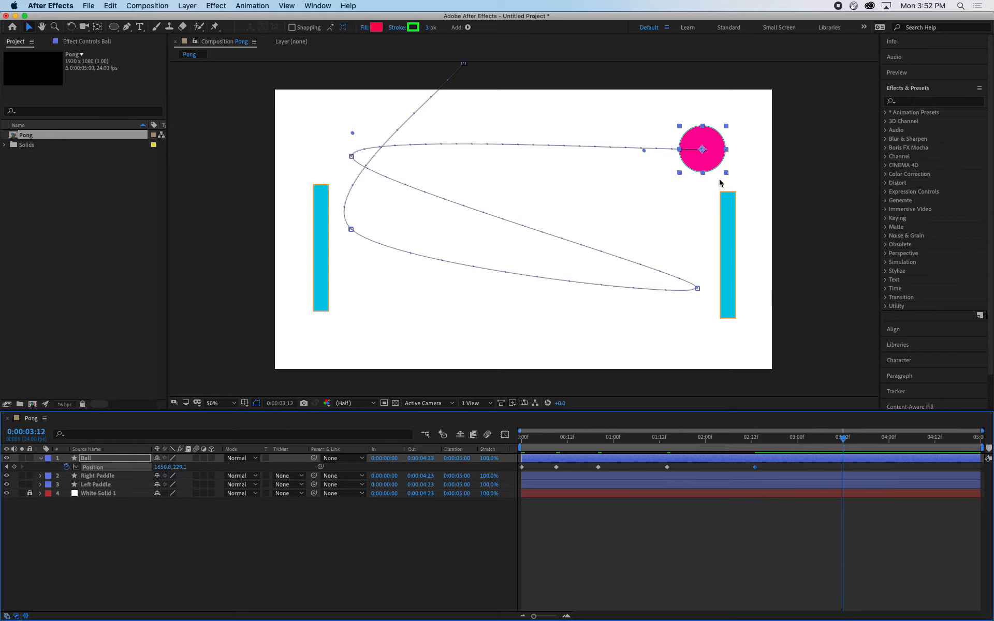
pyautogui.moveTo(703, 169); pyautogui.dragTo(353, 307)
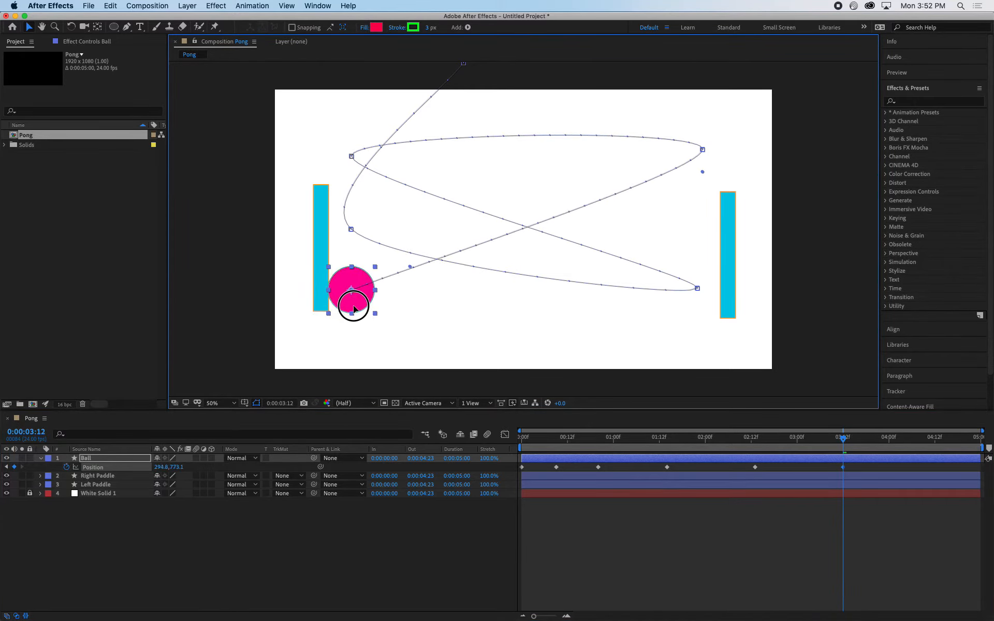
pyautogui.click(909, 438)
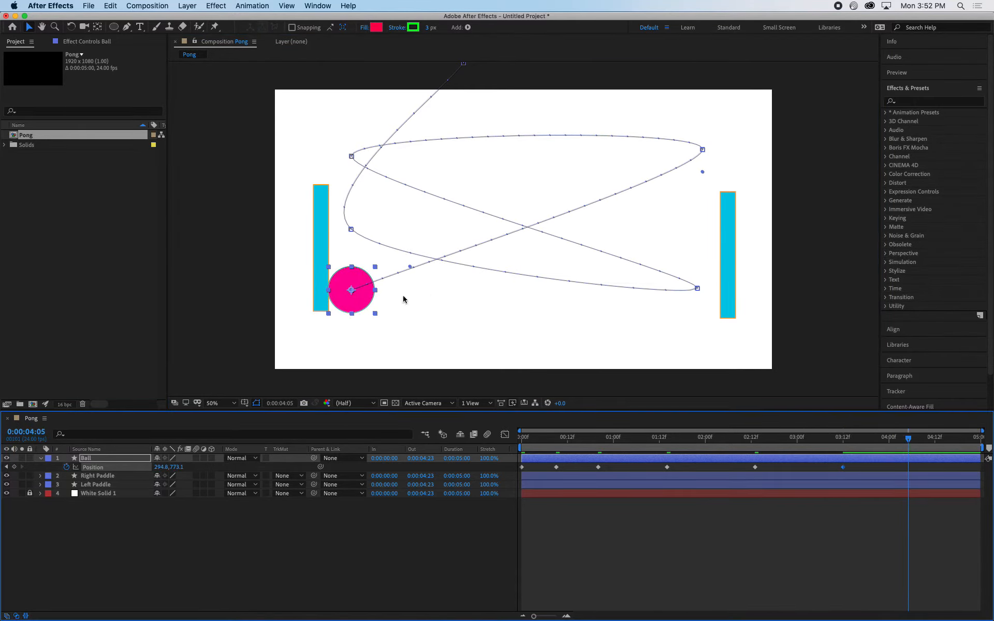
pyautogui.moveTo(370, 294); pyautogui.dragTo(706, 180)
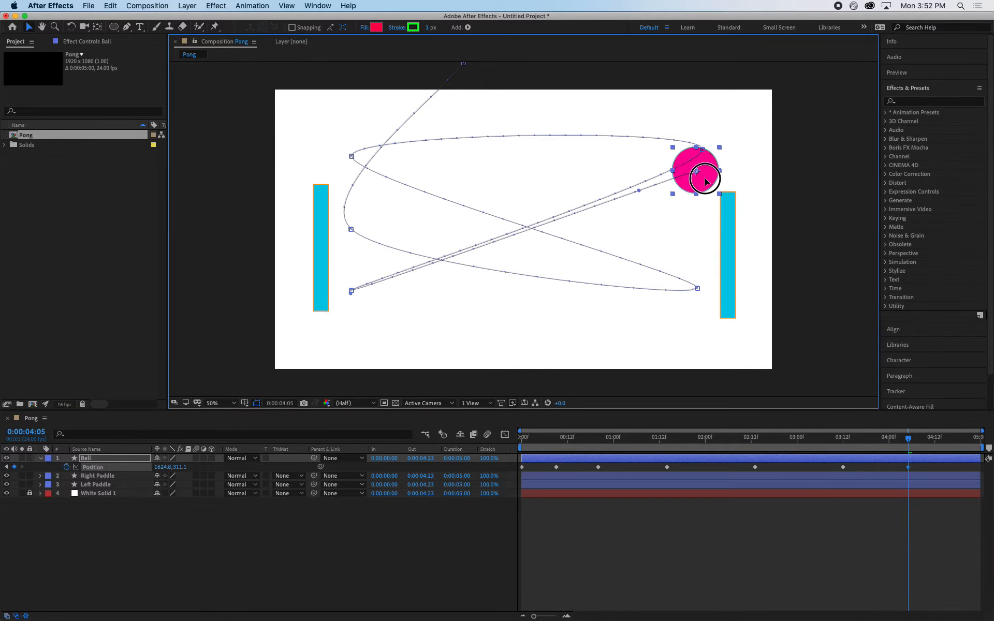
# - Keyframe the ball at 0:00:04:23 off the canvas above its top edge, left of the entry point, and deselect the layer
pyautogui.moveTo(932, 450); pyautogui.dragTo(989, 448)
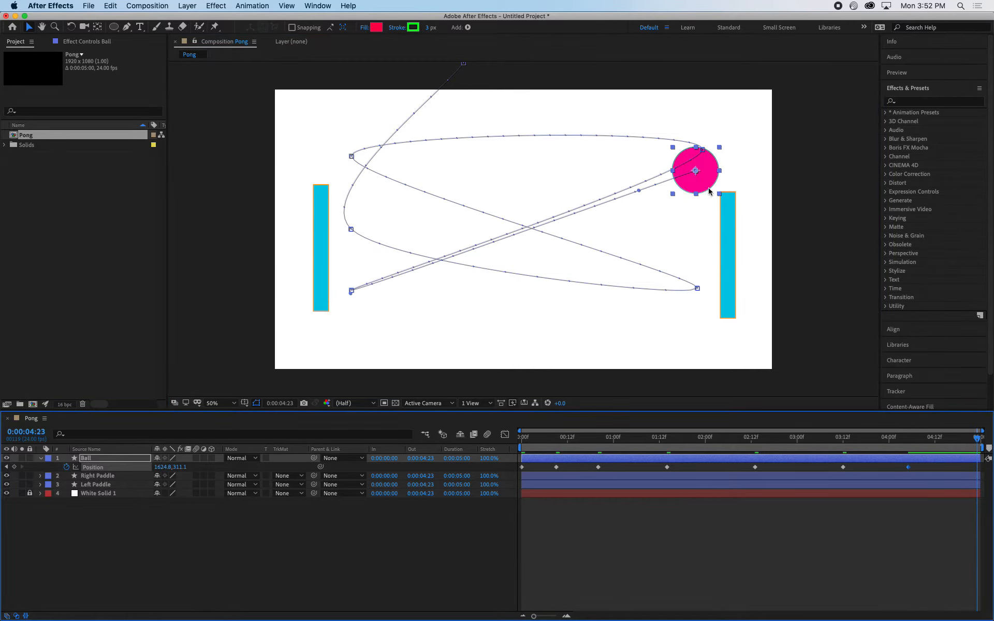
pyautogui.moveTo(702, 189); pyautogui.dragTo(394, 93)
pyautogui.click(450, 528)
# - Preview the ball's bouncing motion repeatedly from the first frame to check the timing between keyframes
pyautogui.moveTo(643, 438); pyautogui.dragTo(471, 455)
pyautogui.press('space')
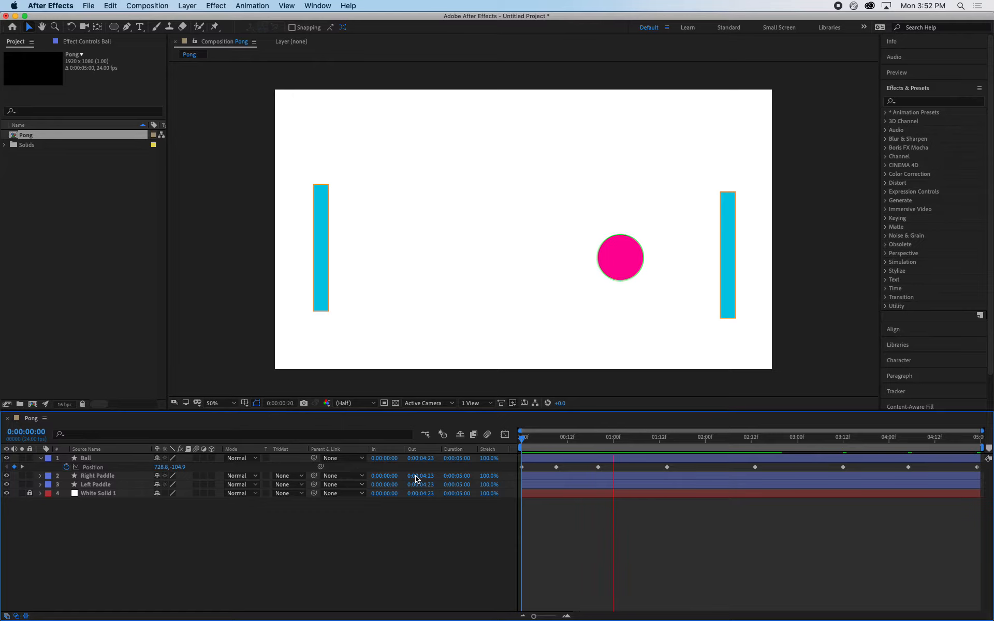
pyautogui.press('space')
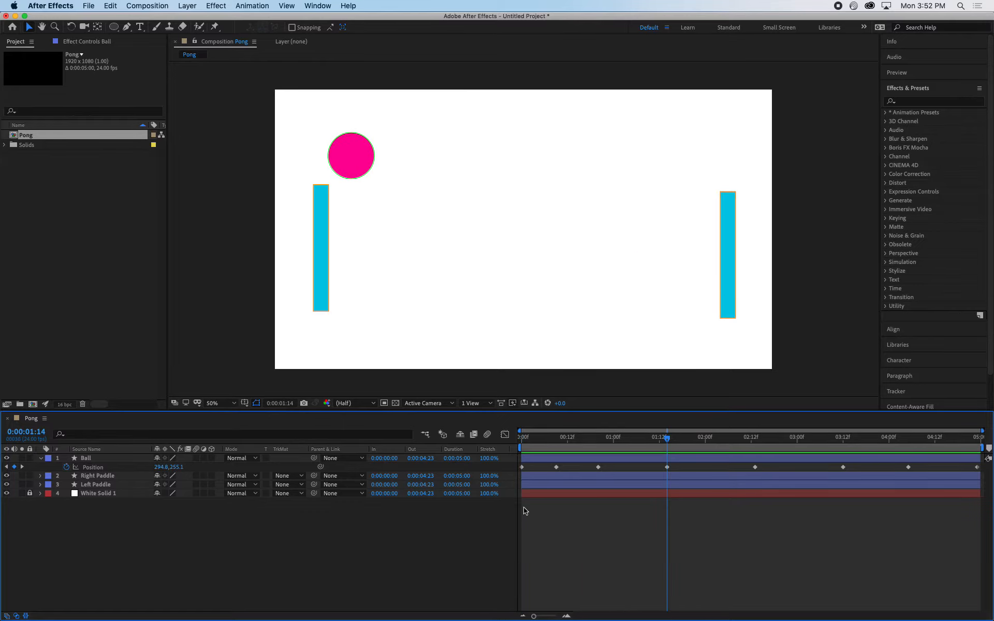
pyautogui.moveTo(537, 439); pyautogui.dragTo(502, 446)
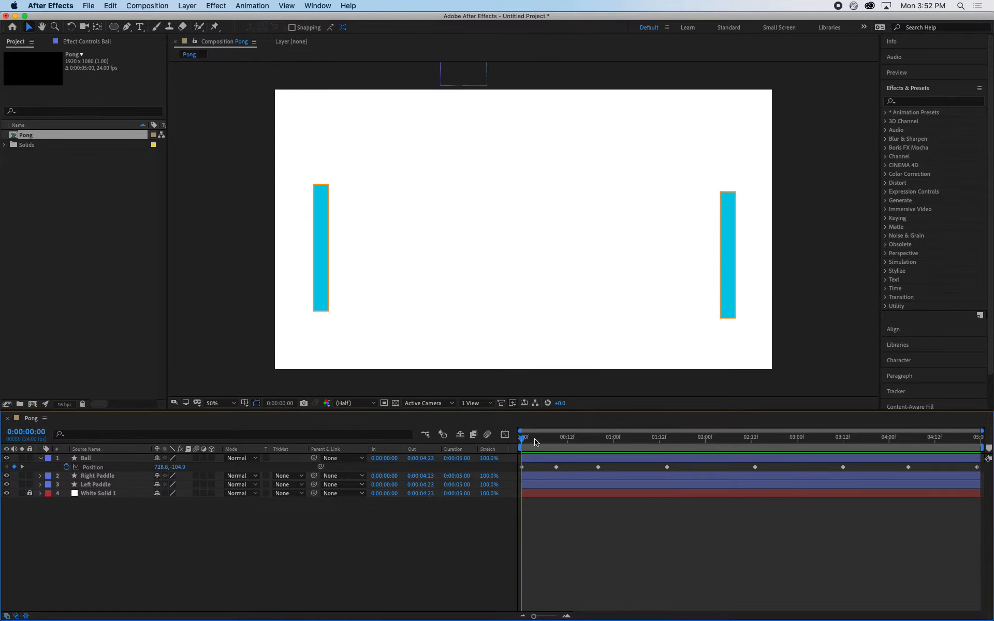
pyautogui.press('space')
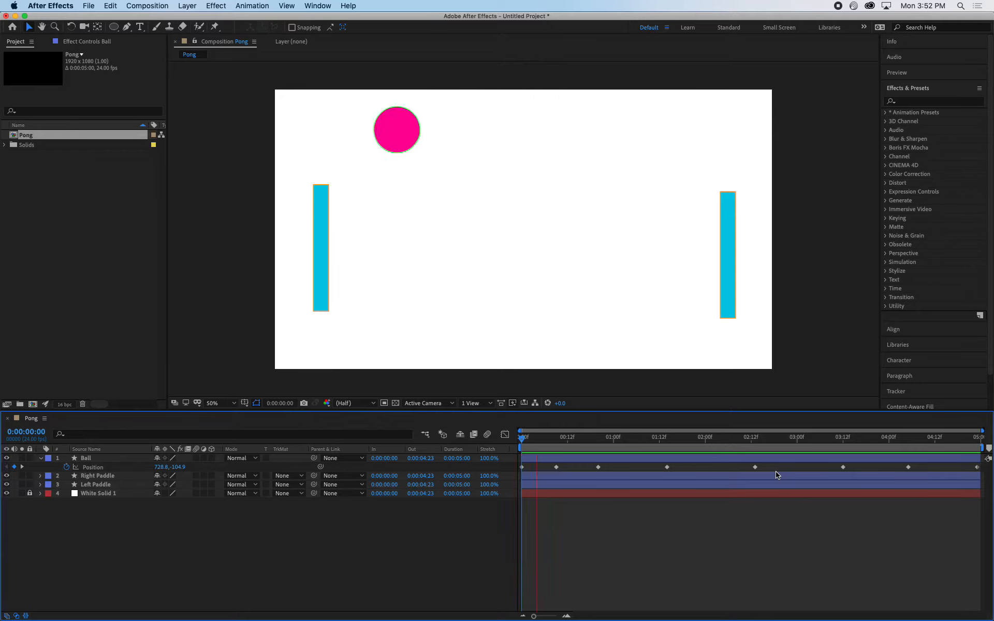
pyautogui.press('space')
pyautogui.moveTo(576, 438); pyautogui.dragTo(505, 453)
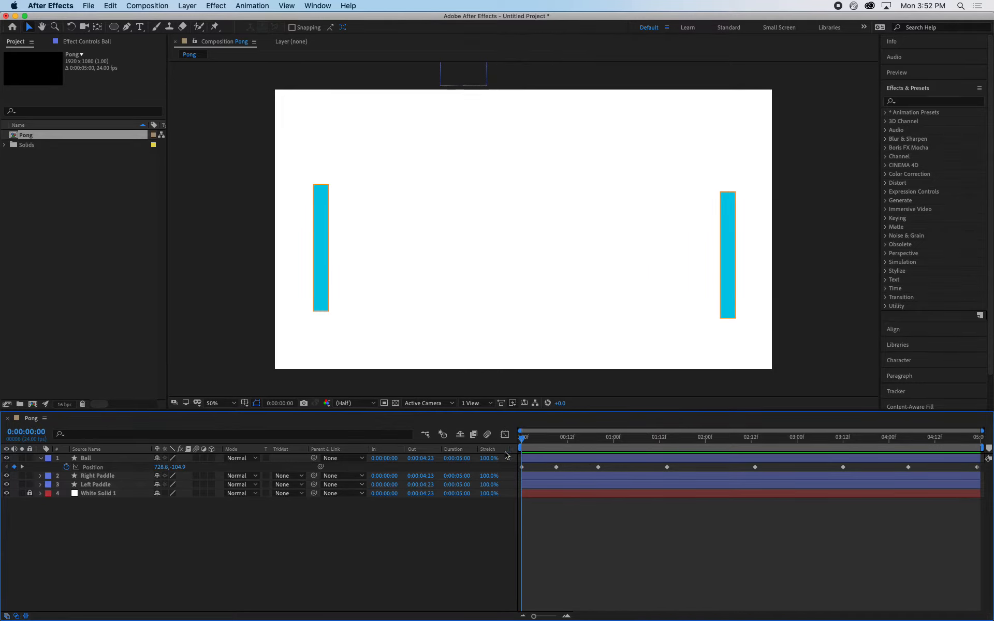
pyautogui.press('space')
pyautogui.press('space')
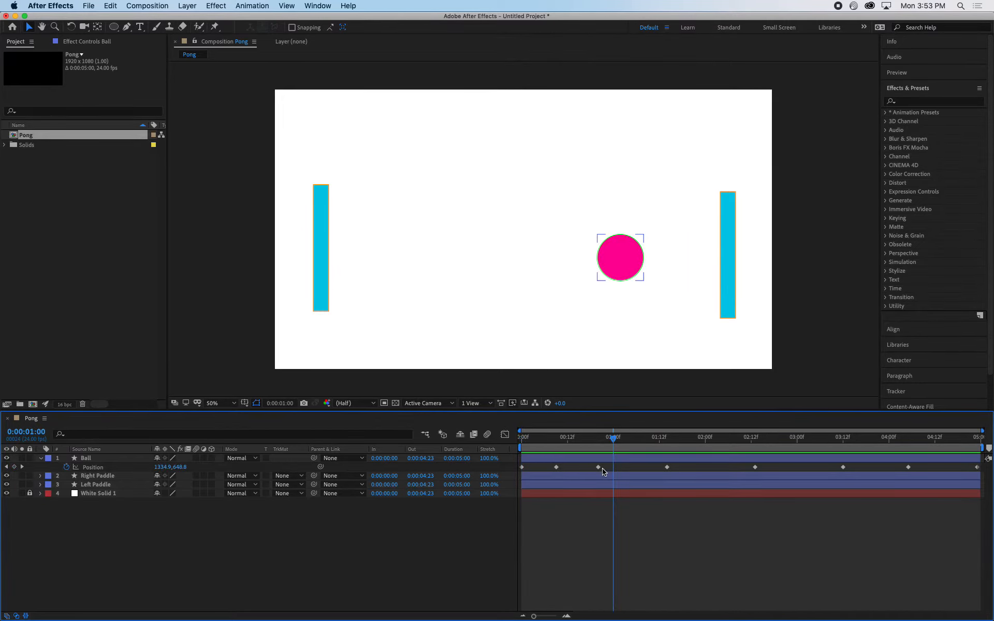
# - Retime the ball's third and fourth Position keyframes to 0:00:00:23 and 0:00:01:19, and preview the motion
pyautogui.moveTo(599, 468); pyautogui.dragTo(473, 487)
pyautogui.press('space')
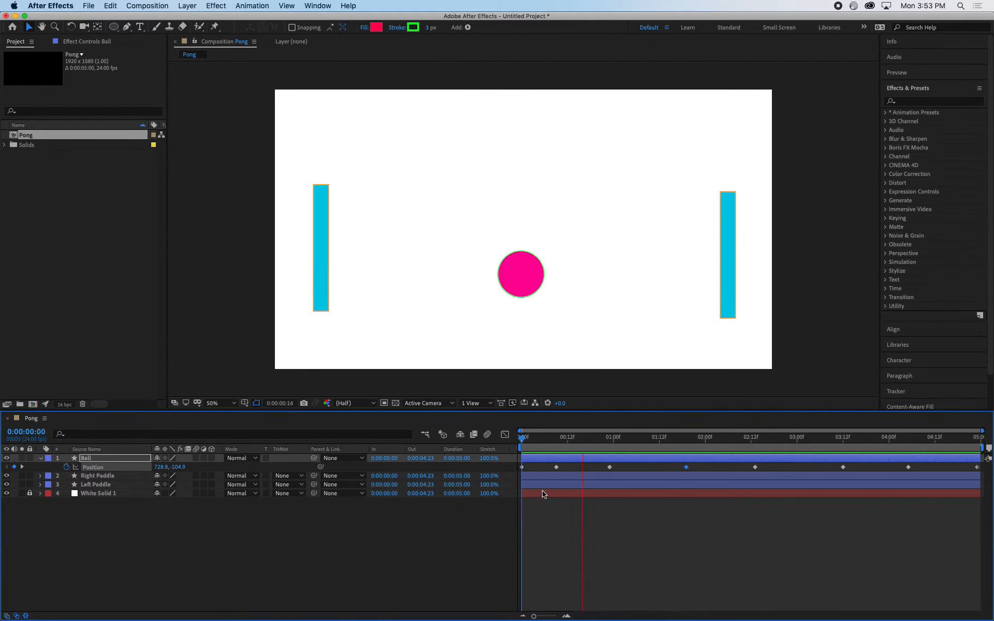
pyautogui.press('space')
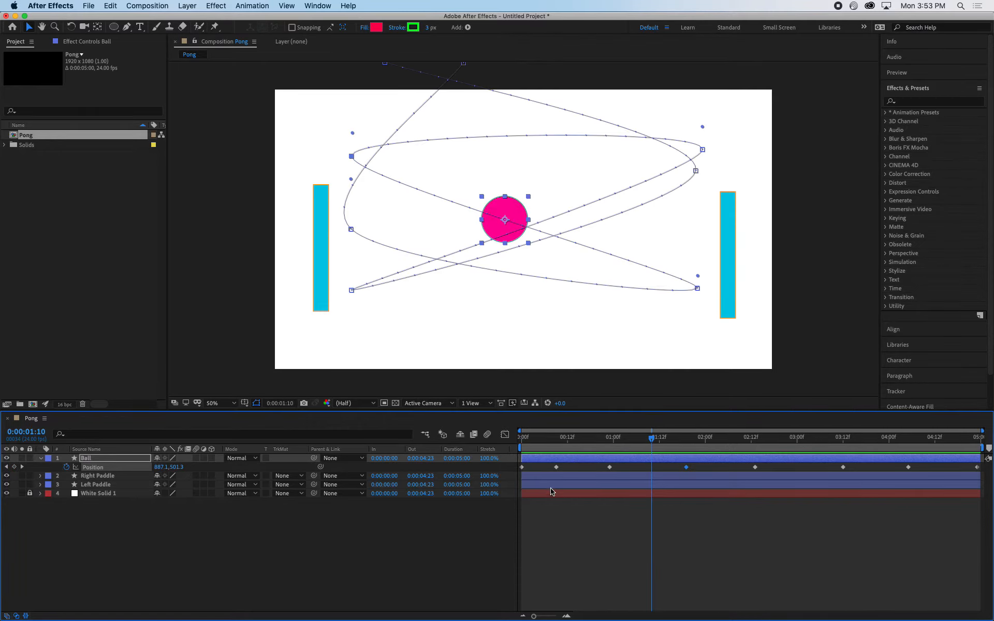
pyautogui.moveTo(621, 448); pyautogui.dragTo(506, 465)
pyautogui.press('space')
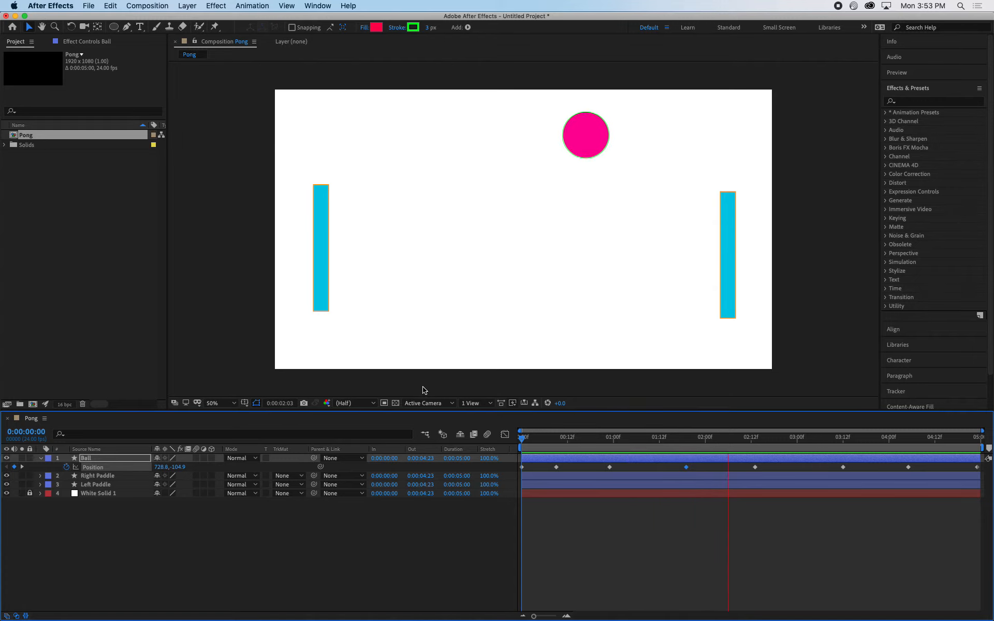
pyautogui.press('space')
pyautogui.moveTo(545, 440); pyautogui.dragTo(450, 464)
# - Collapse the Ball layer's properties and reveal the Left Paddle layer's Position property
pyautogui.click(352, 539)
pyautogui.click(84, 458)
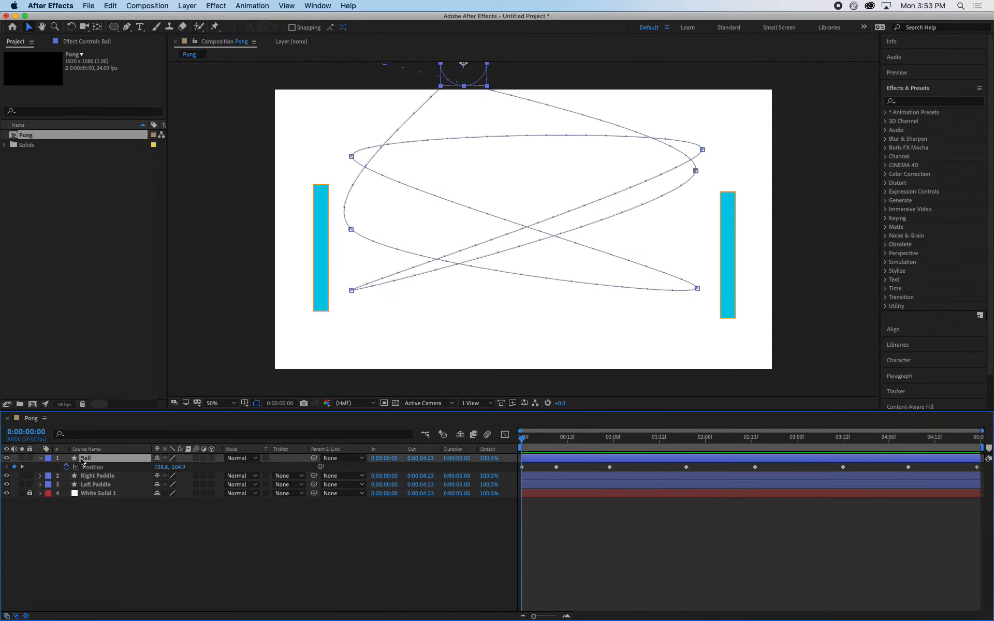
pyautogui.click(41, 459)
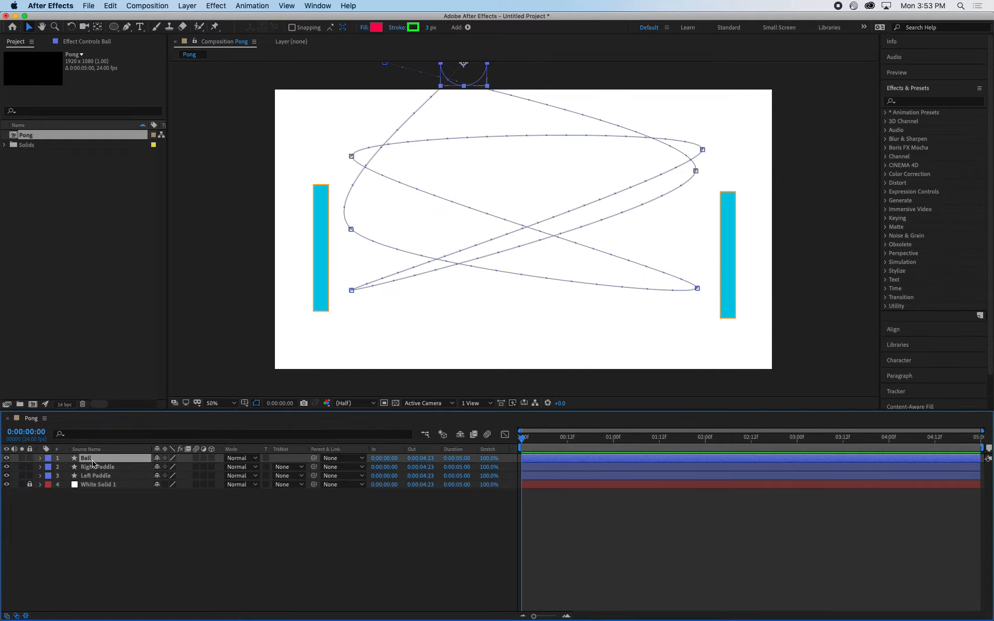
pyautogui.click(87, 477)
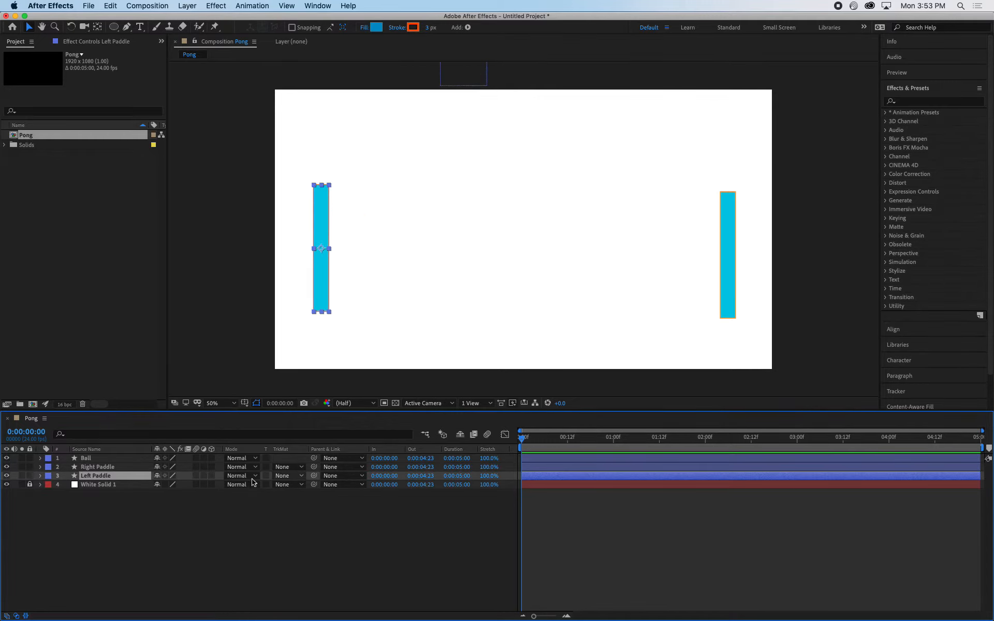
pyautogui.press('p')
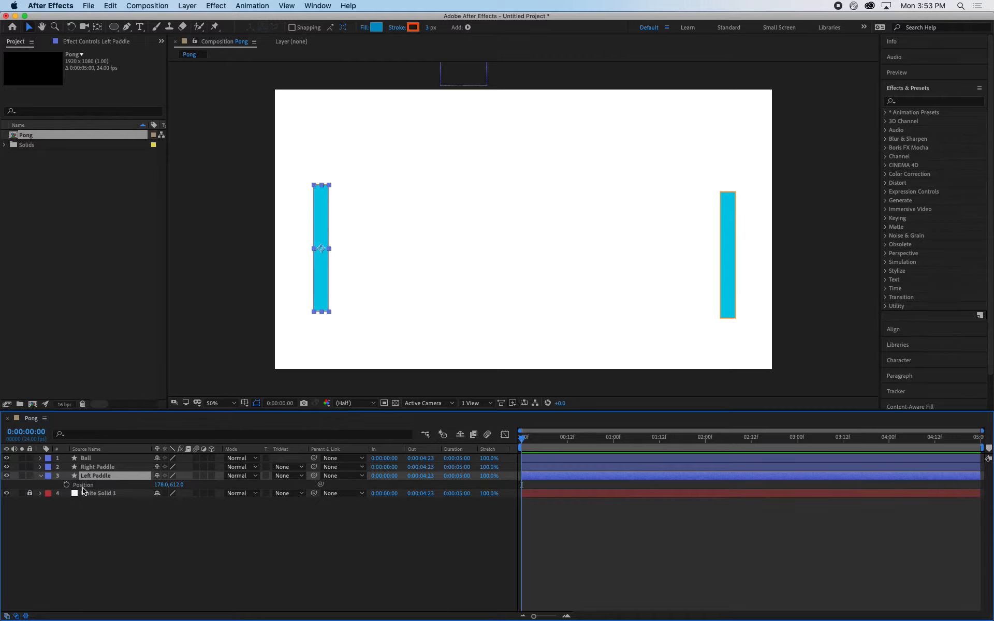
# - Turn on Position keyframing for the Left Paddle layer at 0:00:00:00 and lower the paddle to 178, 791
pyautogui.moveTo(604, 440); pyautogui.dragTo(462, 463)
pyautogui.click(66, 486)
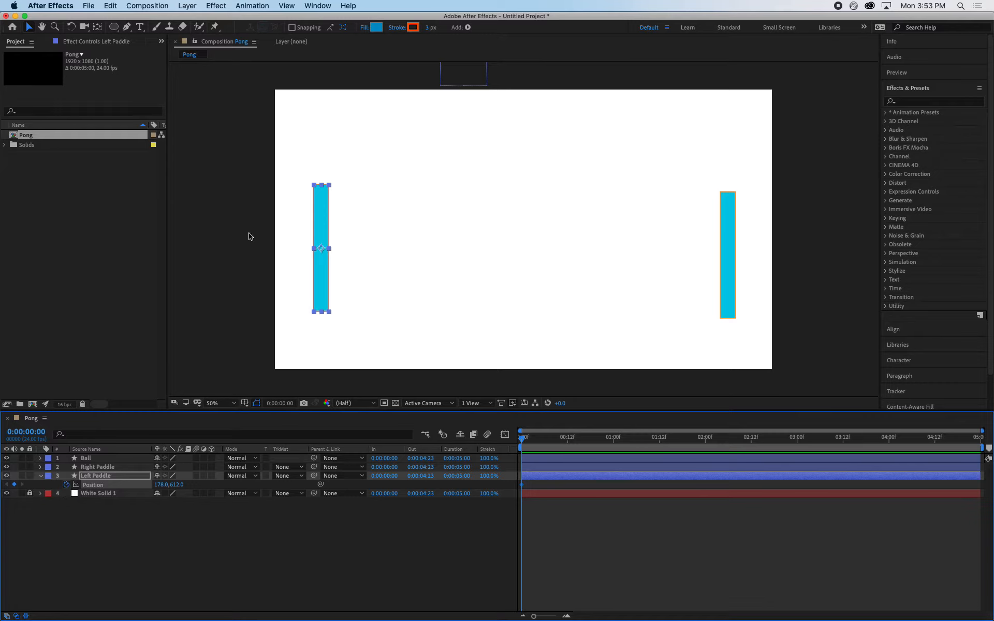
pyautogui.moveTo(321, 278); pyautogui.dragTo(317, 331)
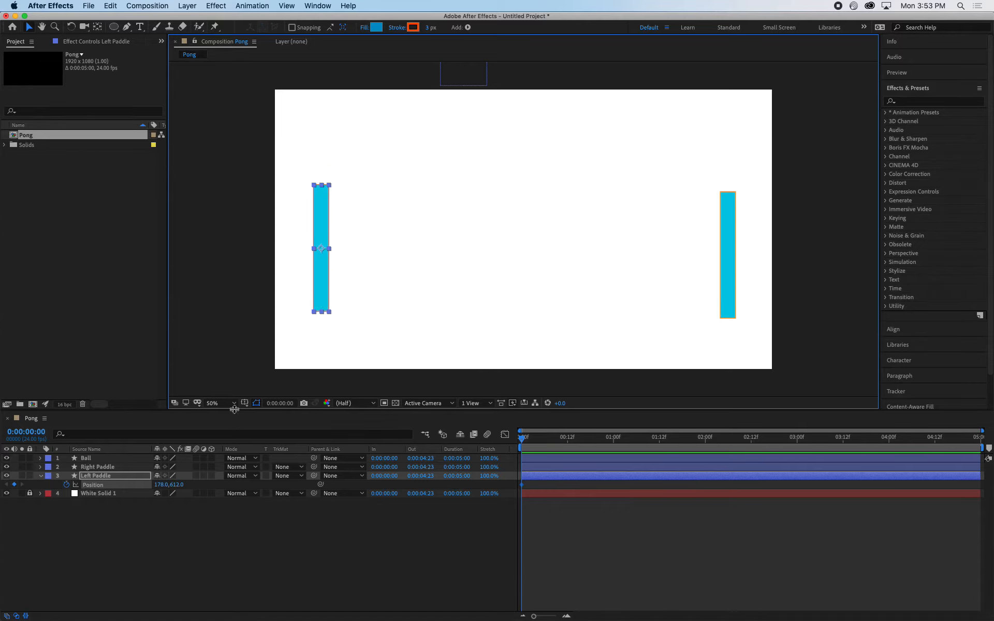
pyautogui.moveTo(176, 485); pyautogui.dragTo(282, 493)
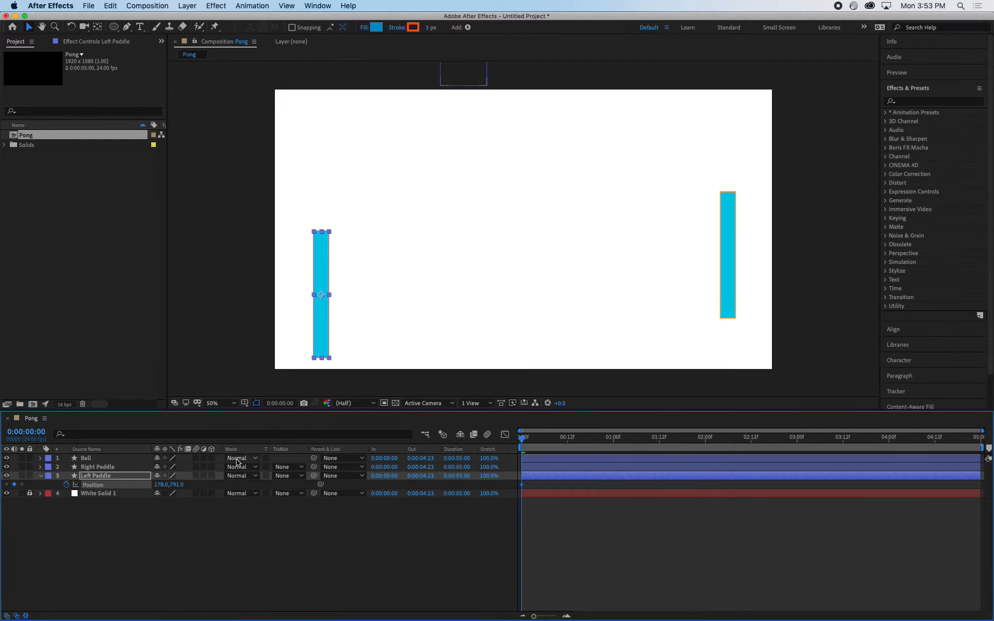
# - Set the Left Paddle's Position to 178, 805 at 0:00:00:00 and 178, 380 at 0:00:00:09, and preview the motion
pyautogui.moveTo(177, 486)
pyautogui.mouseDown()
pyautogui.moveTo(204, 485)
pyautogui.moveTo(180, 487)
pyautogui.mouseUp()
pyautogui.moveTo(532, 435); pyautogui.dragTo(561, 441)
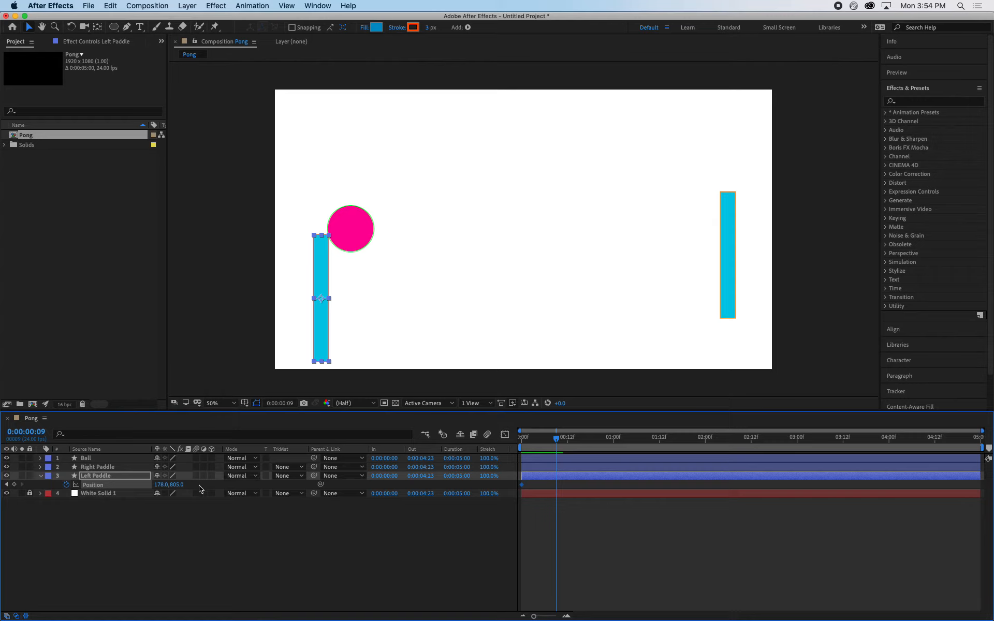
pyautogui.moveTo(176, 488); pyautogui.dragTo(220, 276)
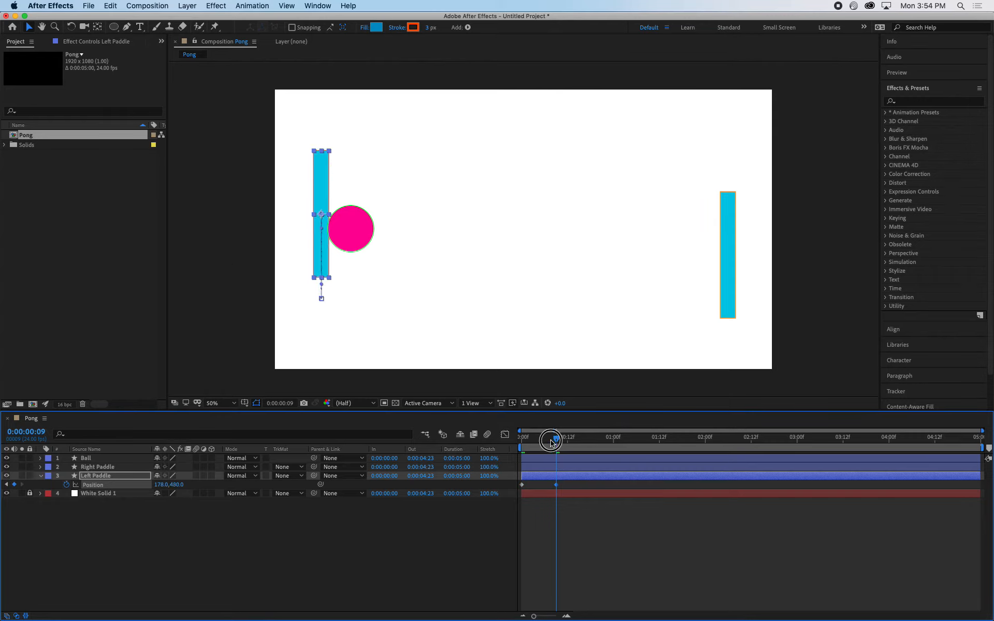
pyautogui.press('space')
pyautogui.press('space')
pyautogui.moveTo(558, 440); pyautogui.dragTo(557, 443)
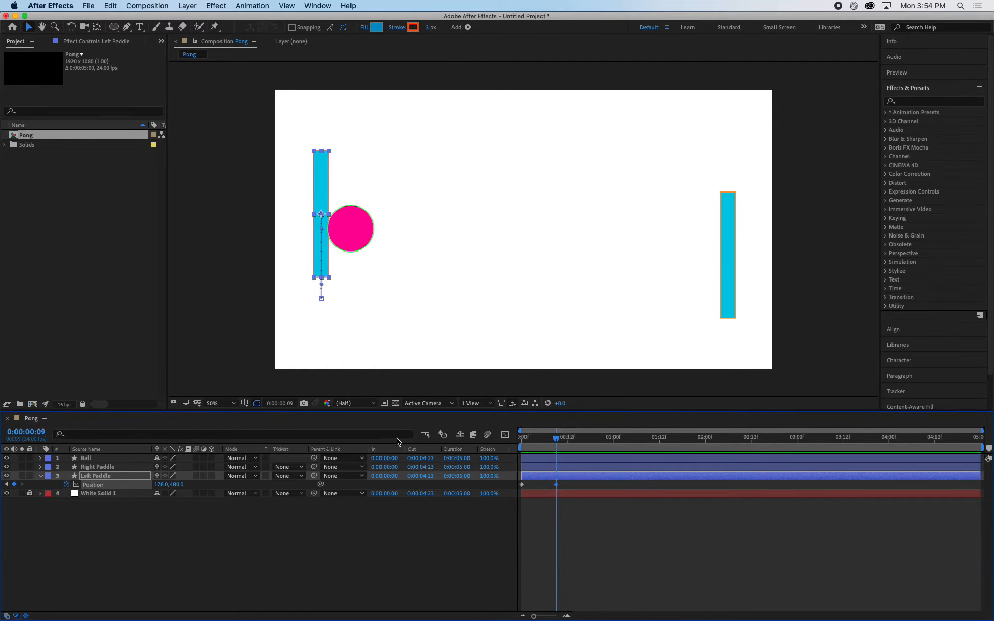
pyautogui.moveTo(171, 489); pyautogui.dragTo(176, 433)
pyautogui.press('space')
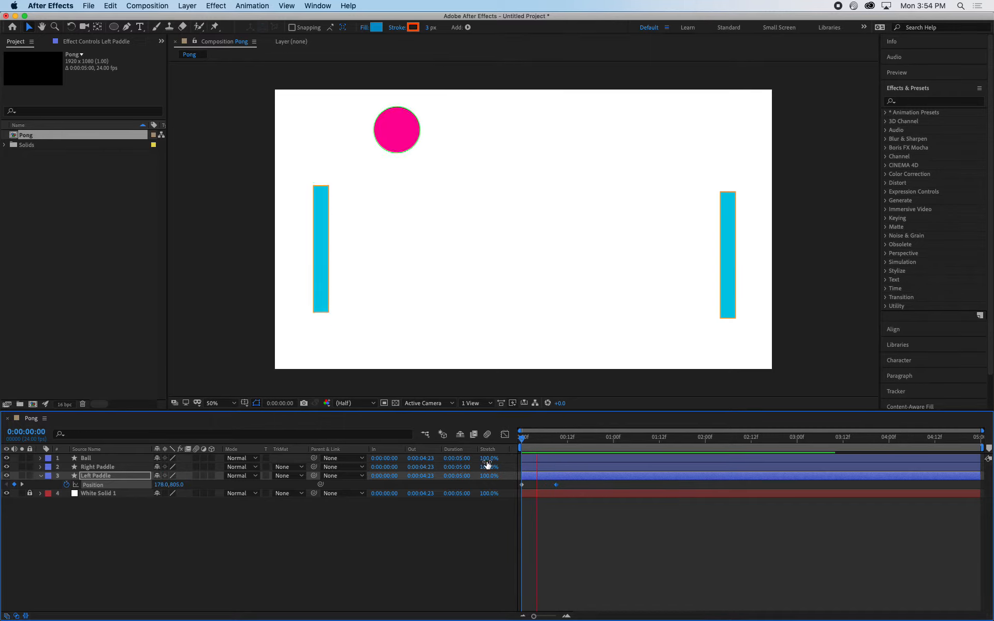
# - Reveal the Right Paddle's Position, raise the paddle to 1750, 293, and turn on Position keyframing at 0:00:00:00
pyautogui.moveTo(553, 446); pyautogui.dragTo(595, 450)
pyautogui.click(96, 467)
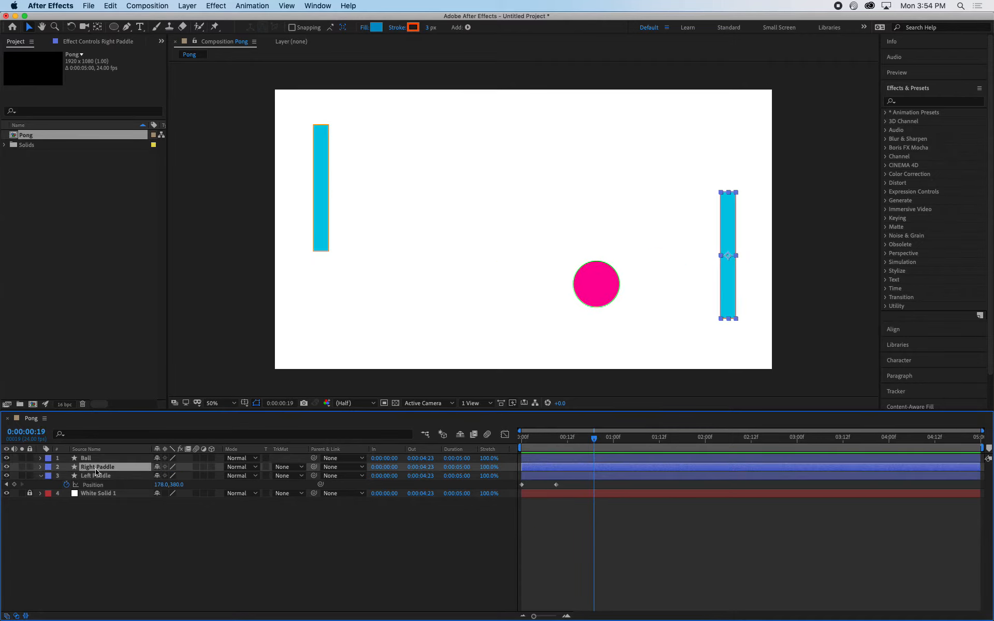
pyautogui.press('p')
pyautogui.moveTo(176, 476); pyautogui.dragTo(188, 279)
pyautogui.moveTo(565, 449); pyautogui.dragTo(500, 452)
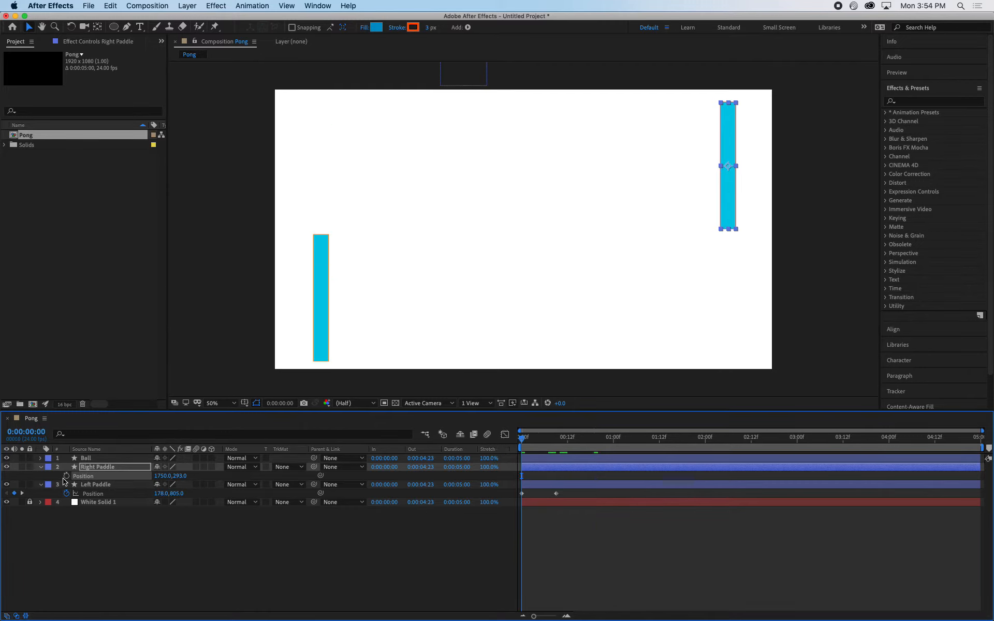
# - Add a Position keyframe of 1750, 358 to the Right Paddle at 0:00:00:06
pyautogui.click(545, 442)
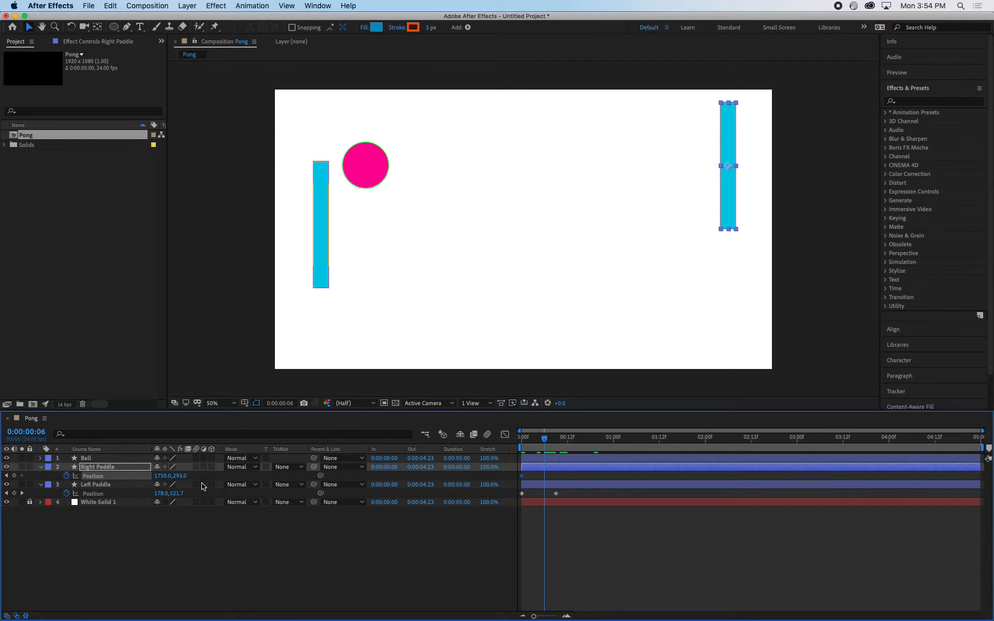
pyautogui.moveTo(188, 520); pyautogui.dragTo(494, 484)
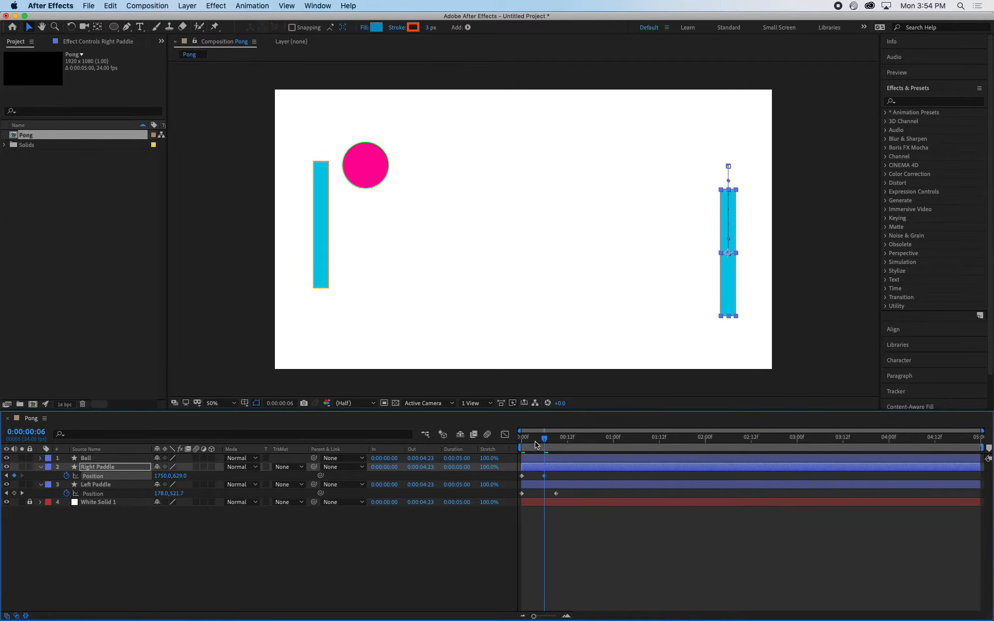
pyautogui.moveTo(536, 445); pyautogui.dragTo(613, 438)
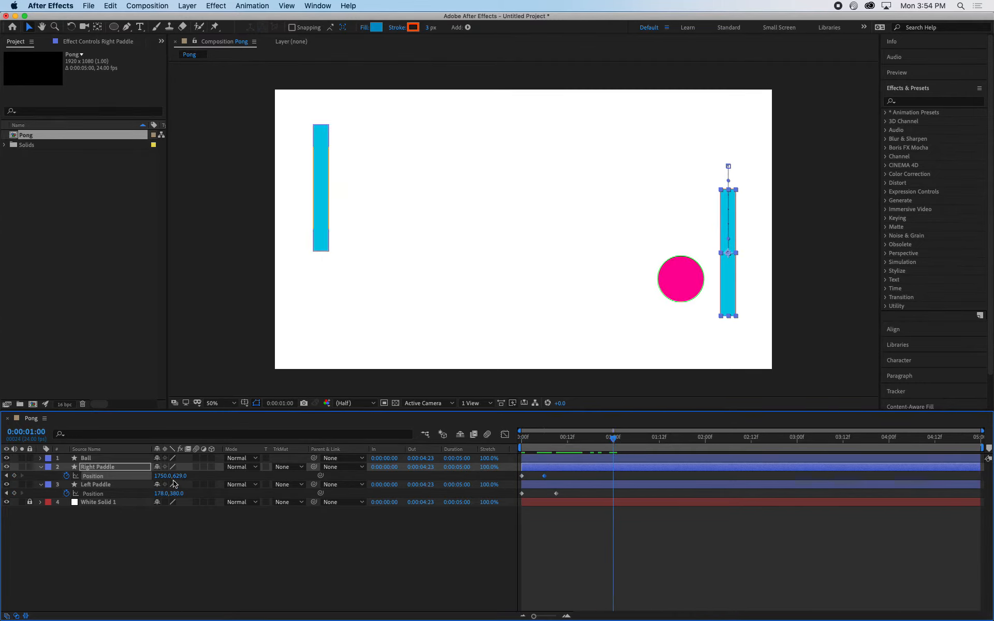
pyautogui.click(545, 439)
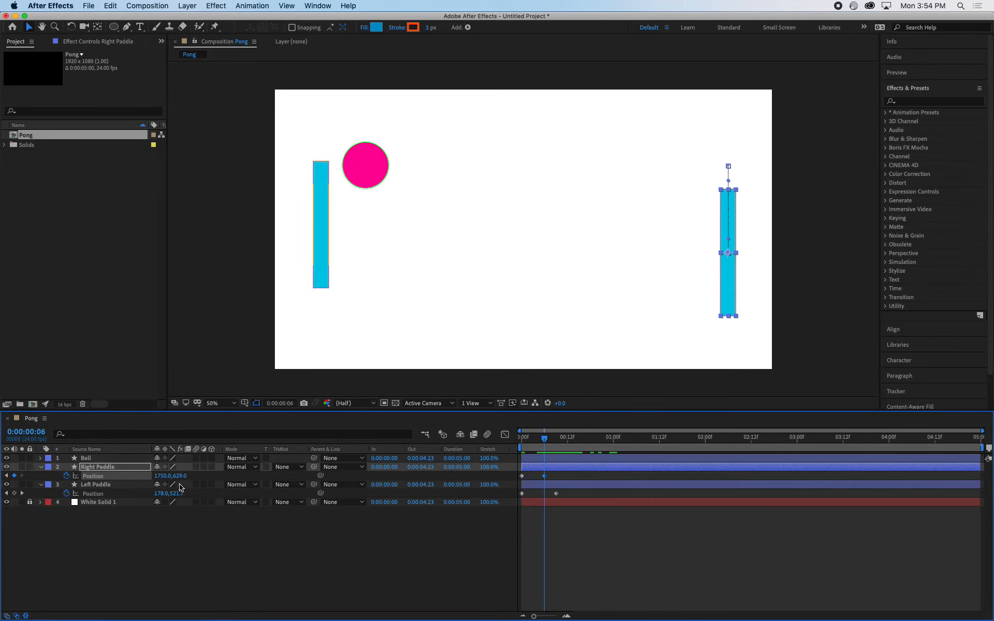
pyautogui.moveTo(187, 449); pyautogui.dragTo(205, 376)
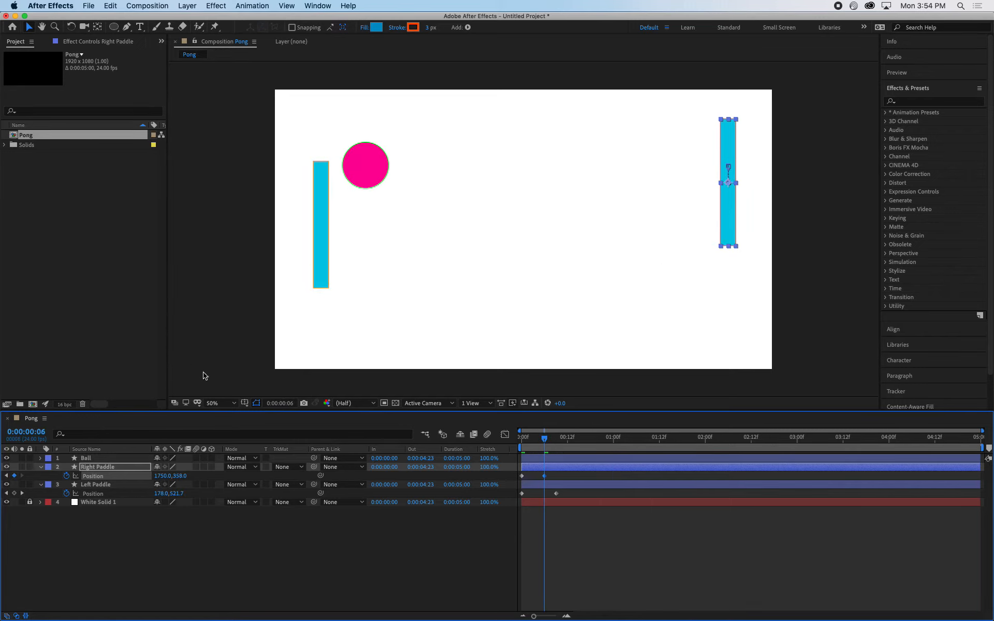
# - Keyframe the Right Paddle near the bottom of the composition at 0:00:00:20 and raised to 1750, 306 at 0:00:02:13
pyautogui.click(598, 437)
pyautogui.moveTo(181, 479); pyautogui.dragTo(269, 619)
pyautogui.moveTo(583, 440); pyautogui.dragTo(753, 440)
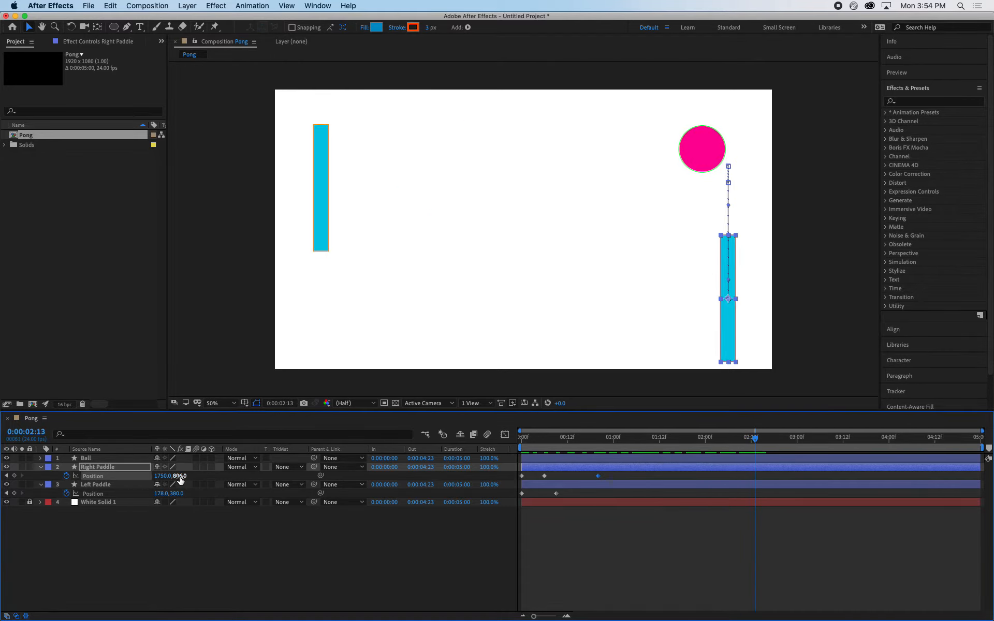
pyautogui.moveTo(180, 481); pyautogui.dragTo(185, 212)
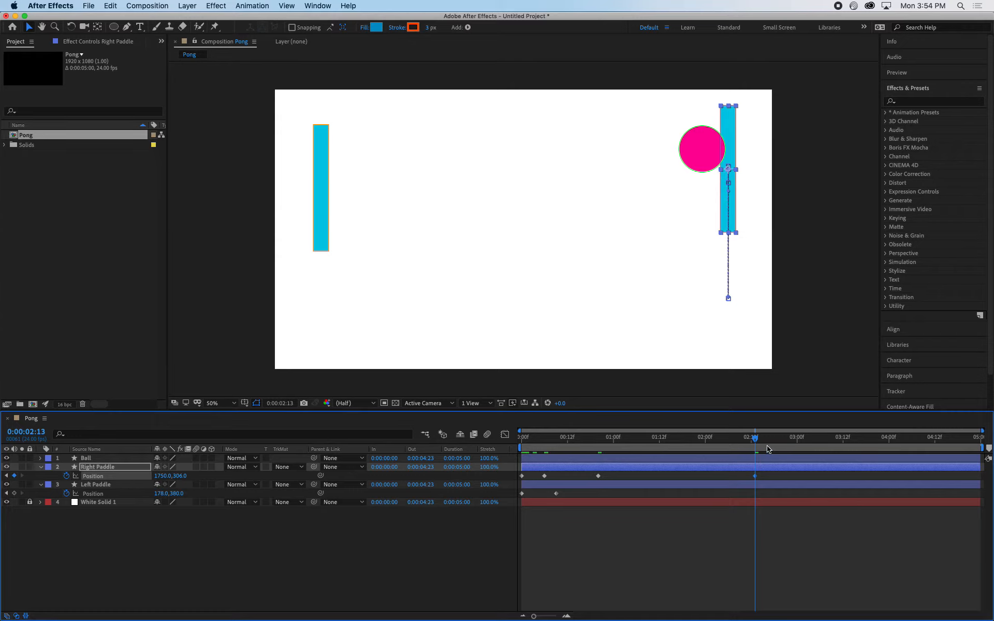
# - Keyframe the Left Paddle low in the composition at 0:00:03:12, and preview the animation from the first frame
pyautogui.moveTo(768, 448); pyautogui.dragTo(843, 439)
pyautogui.click(98, 485)
pyautogui.moveTo(182, 498); pyautogui.dragTo(355, 604)
pyautogui.moveTo(848, 439); pyautogui.dragTo(459, 431)
pyautogui.press('space')
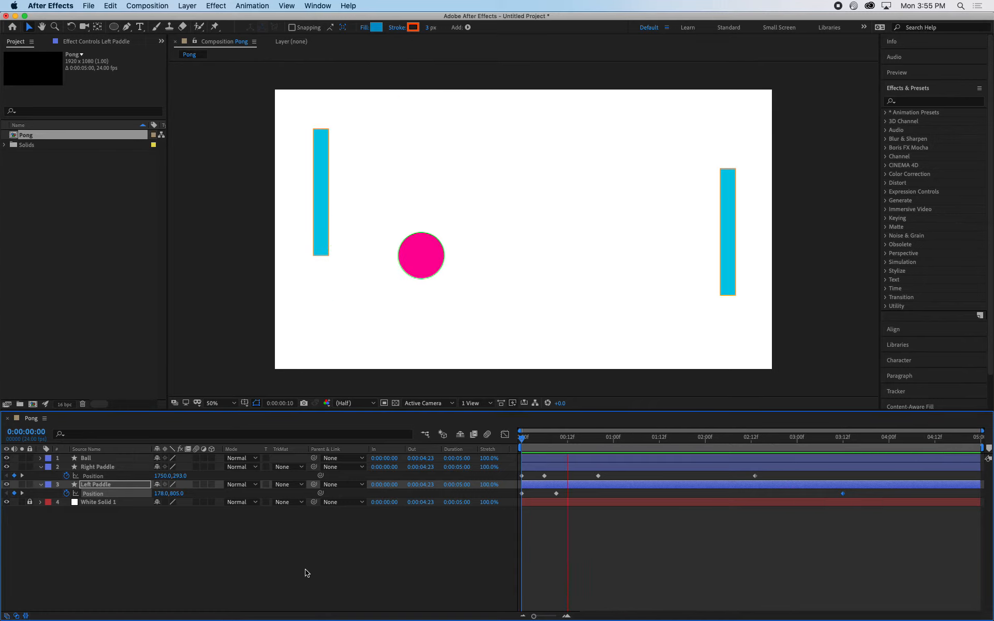
pyautogui.press('space')
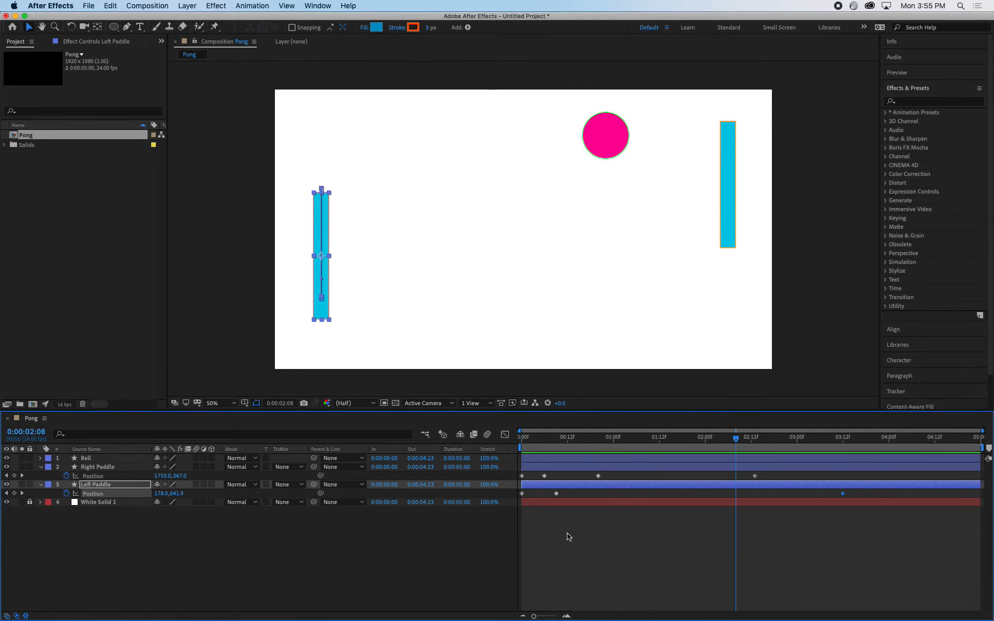
# - Add Left Paddle Position keyframes of 178, 414.6 at 0:00:01:12 and 178, 313.4 at 0:00:01:19
pyautogui.moveTo(663, 440); pyautogui.dragTo(659, 441)
pyautogui.click(91, 488)
pyautogui.moveTo(176, 494); pyautogui.dragTo(271, 417)
pyautogui.moveTo(692, 440)
pyautogui.mouseDown()
pyautogui.moveTo(665, 438)
pyautogui.moveTo(687, 439)
pyautogui.mouseUp()
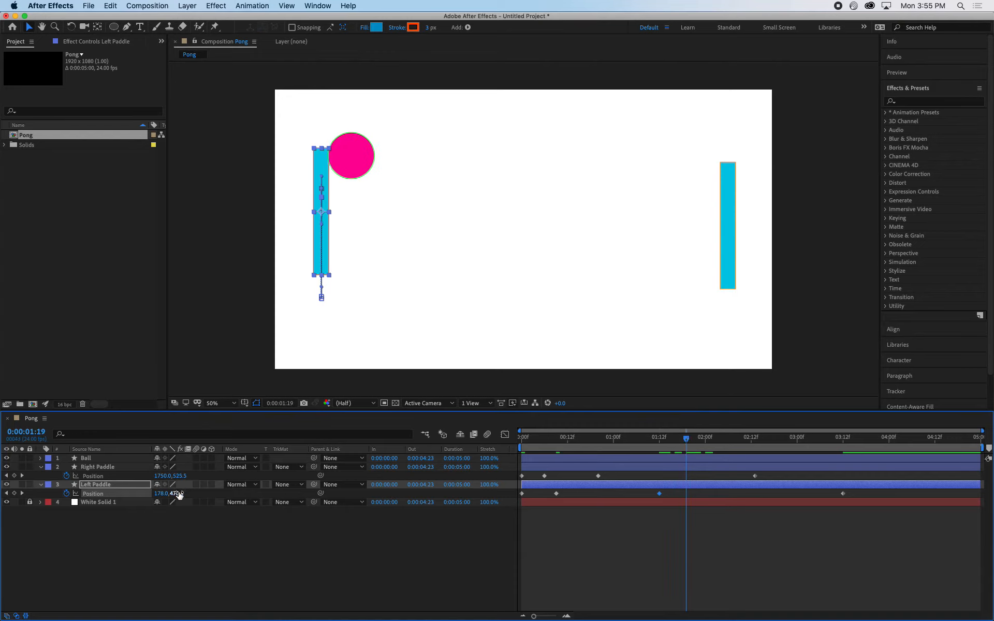
pyautogui.moveTo(179, 494); pyautogui.dragTo(188, 402)
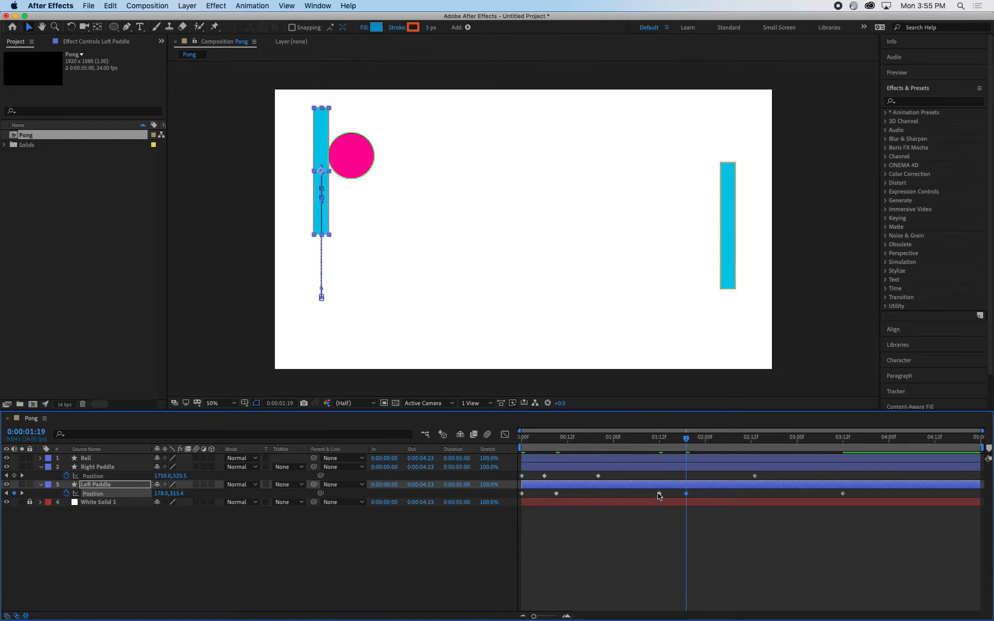
# - Retime the Left Paddle's third Position keyframe to 0:00:01:06 and preview the animation from the start
pyautogui.moveTo(648, 445); pyautogui.dragTo(621, 445)
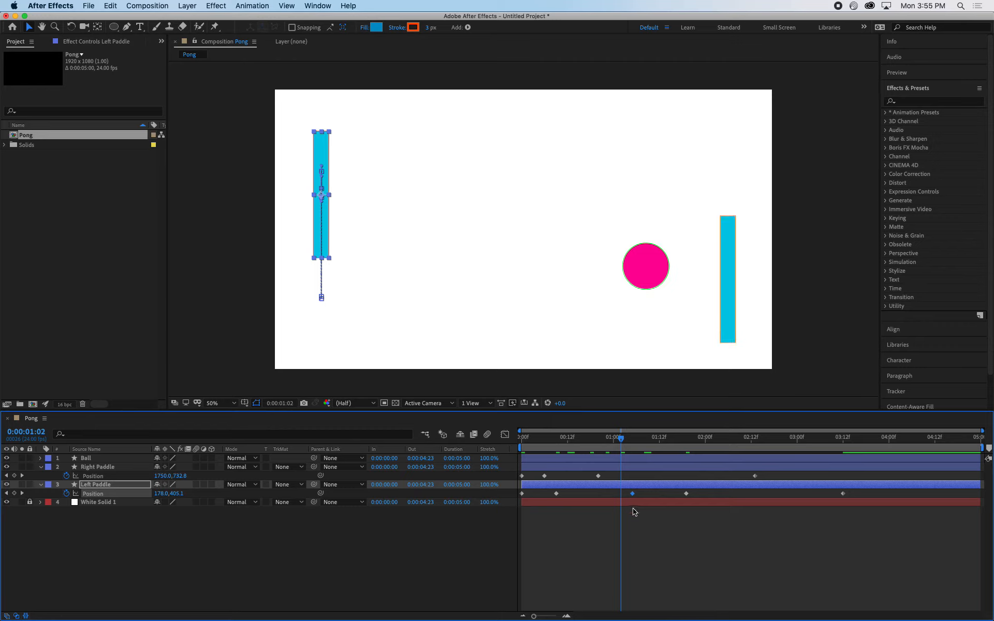
pyautogui.moveTo(630, 497); pyautogui.dragTo(636, 496)
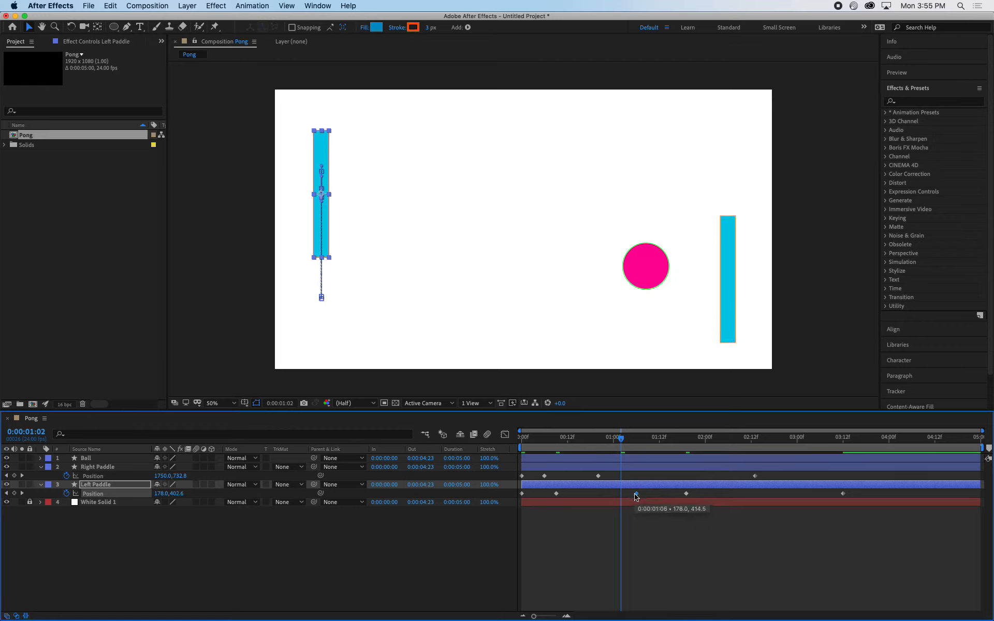
pyautogui.press('space')
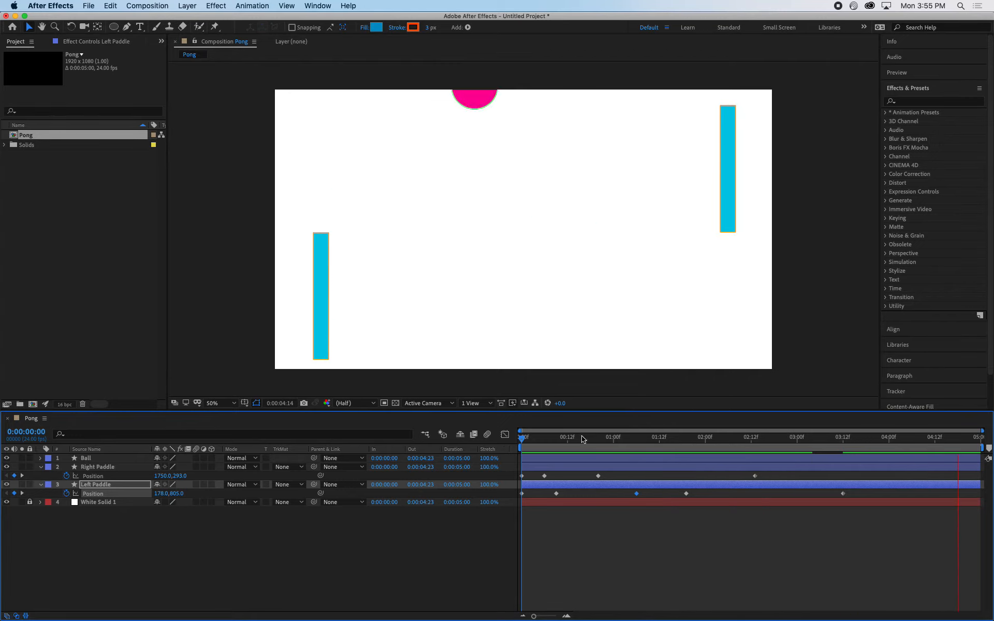
pyautogui.press('space')
pyautogui.moveTo(606, 440); pyautogui.dragTo(454, 477)
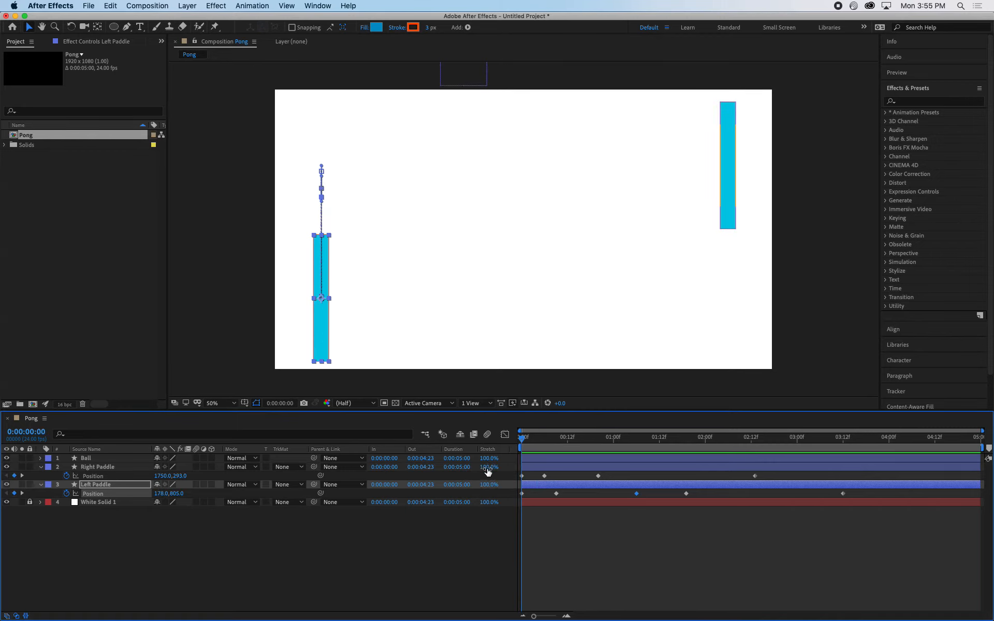
# - Collapse the properties of both paddle layers and reveal the Ball layer's Position property
pyautogui.click(187, 588)
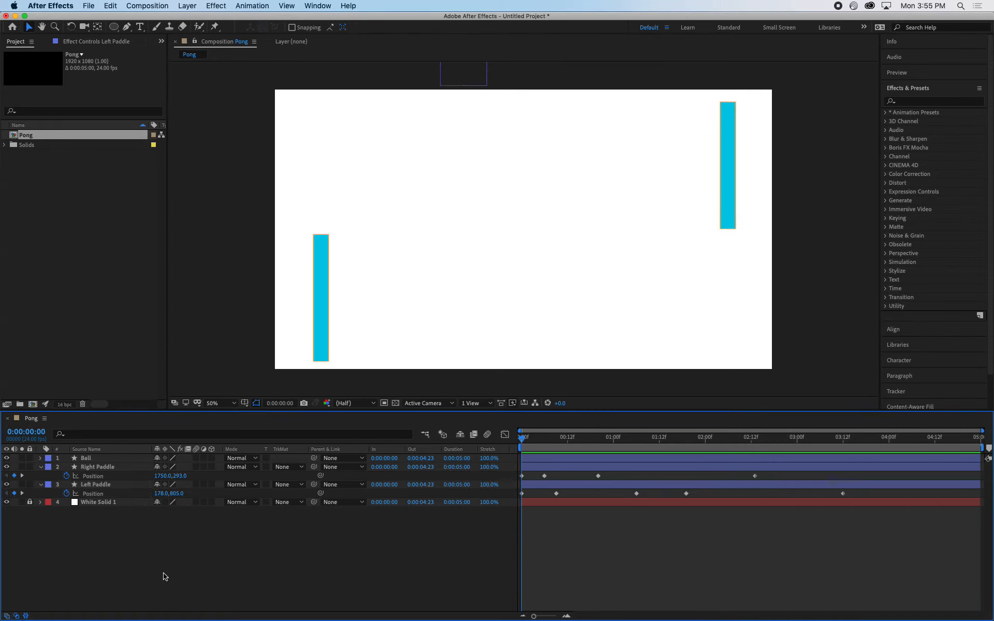
pyautogui.click(105, 474)
pyautogui.click(41, 467)
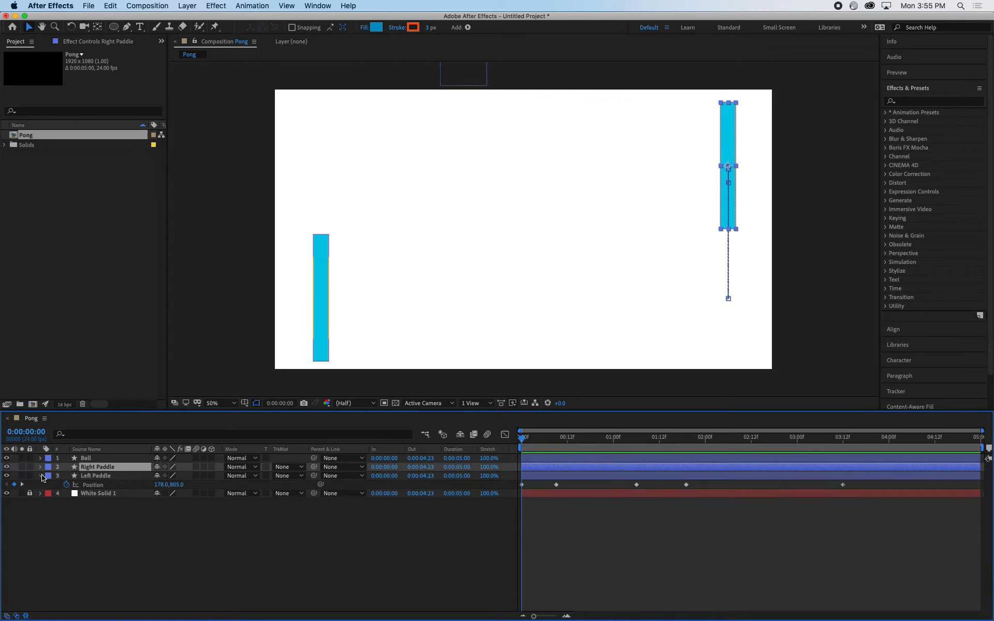
pyautogui.click(40, 476)
pyautogui.click(86, 459)
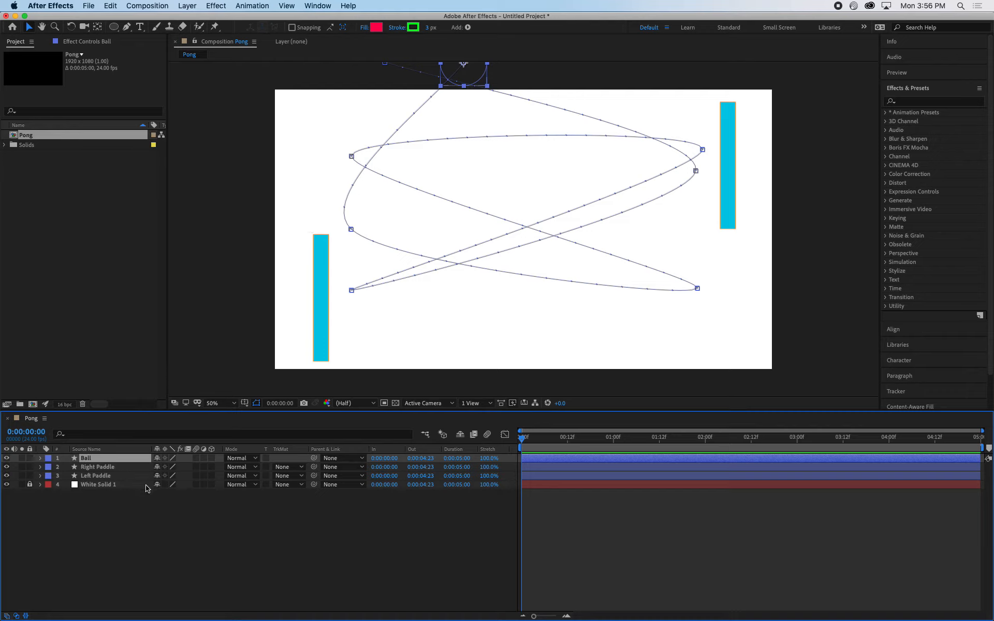
pyautogui.press('p')
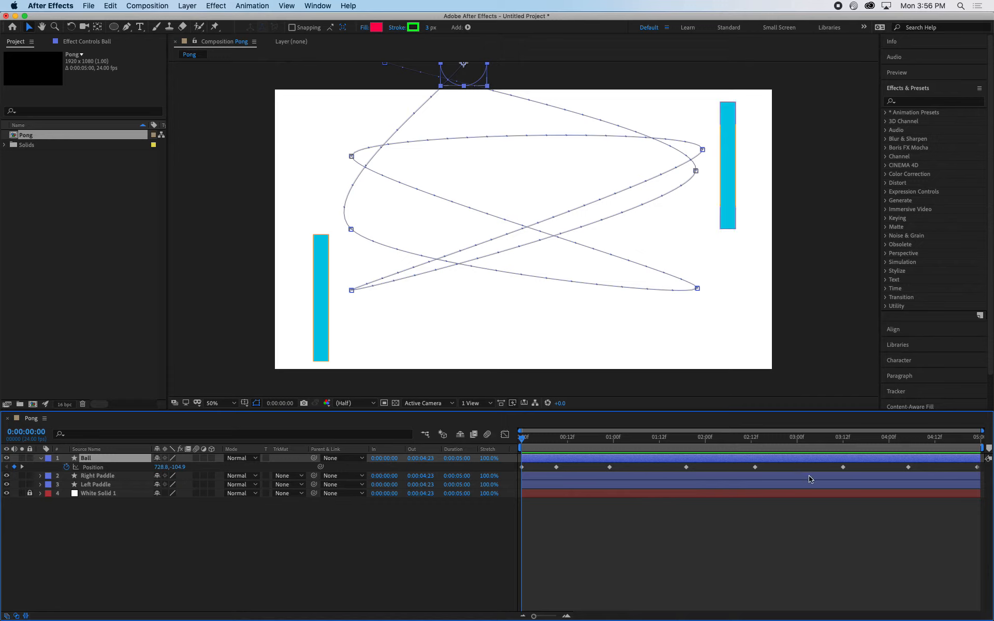
# - Show the Ball's Position curves in the Graph Editor and select all of its Position keyframes
pyautogui.click(94, 468)
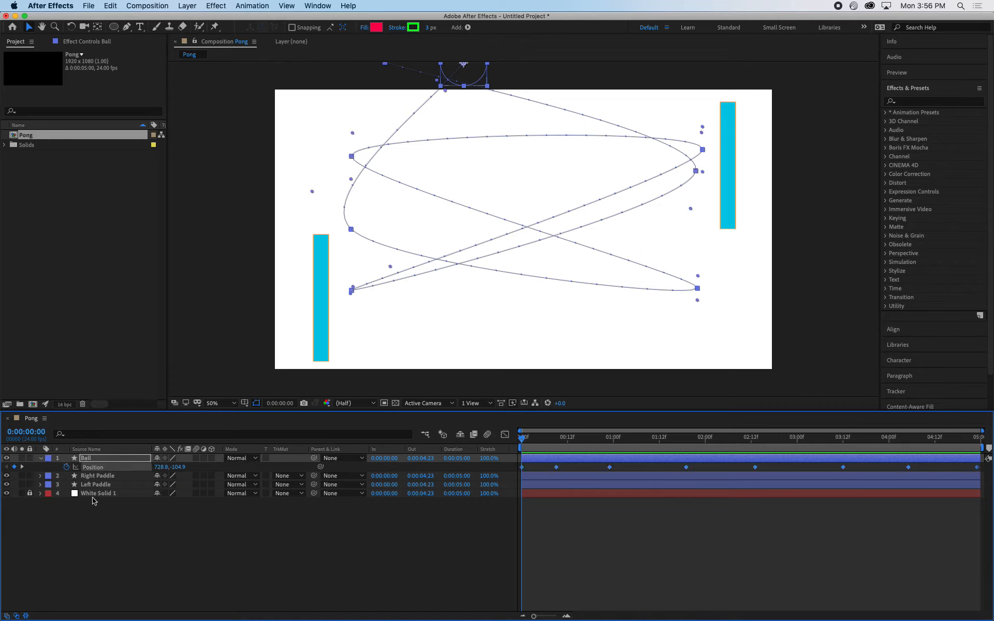
pyautogui.click(94, 460)
pyautogui.click(95, 467)
pyautogui.click(507, 437)
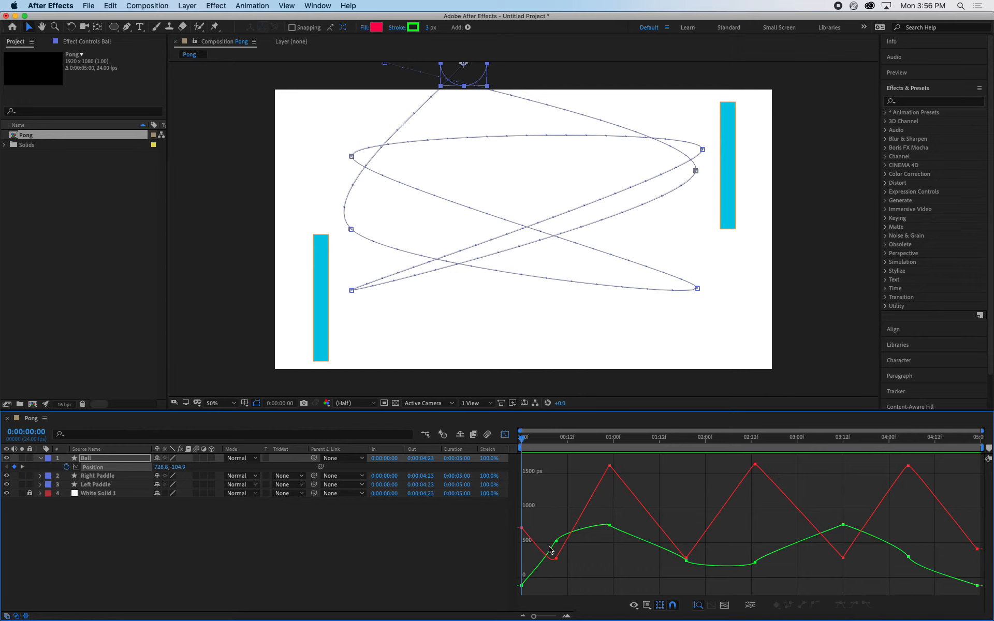
pyautogui.click(542, 442)
pyautogui.moveTo(541, 442); pyautogui.dragTo(482, 545)
pyautogui.click(93, 460)
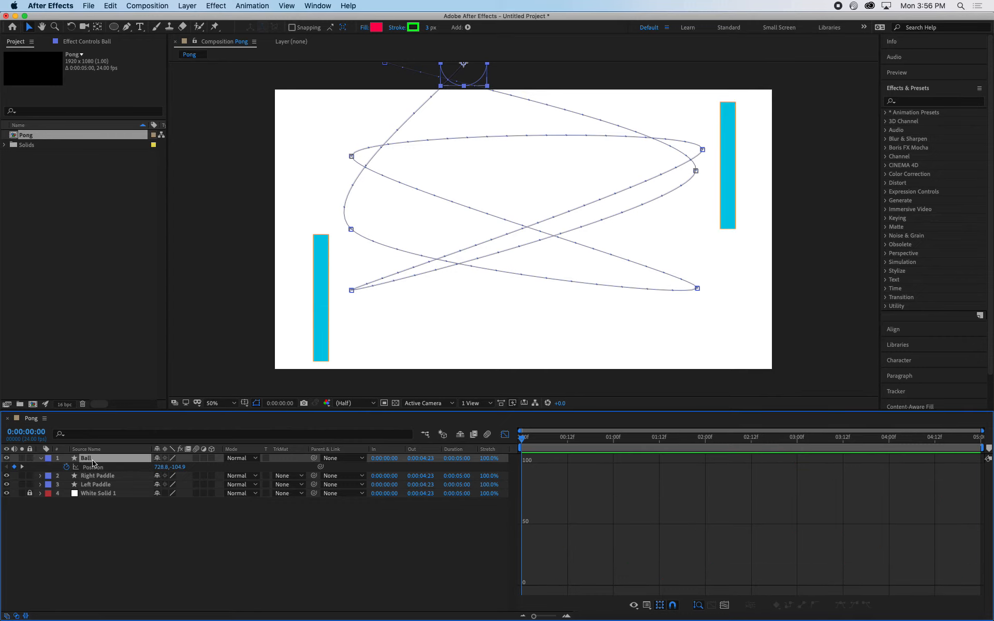
pyautogui.click(94, 468)
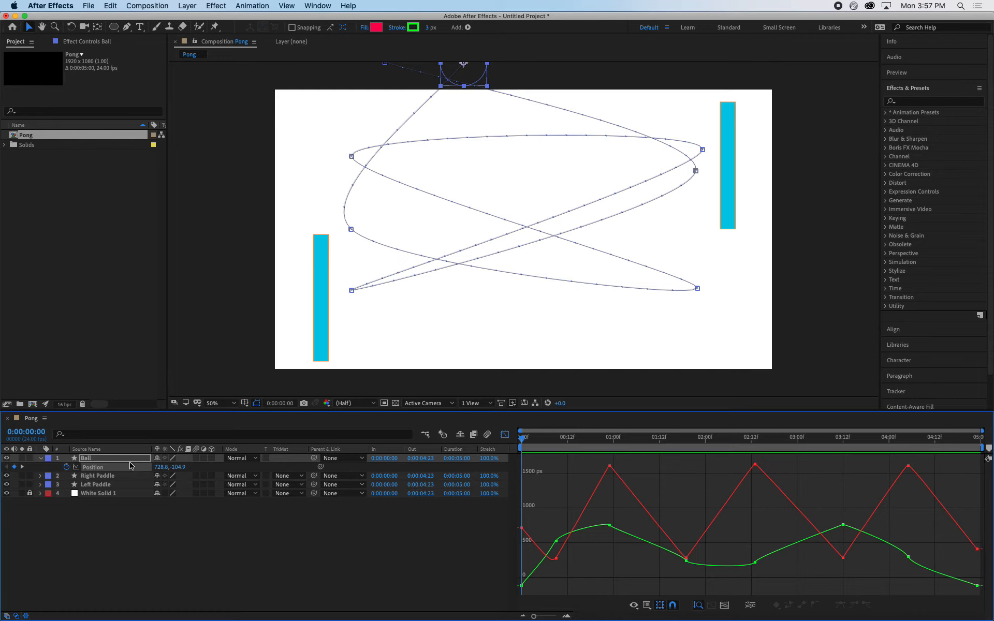
pyautogui.click(85, 468)
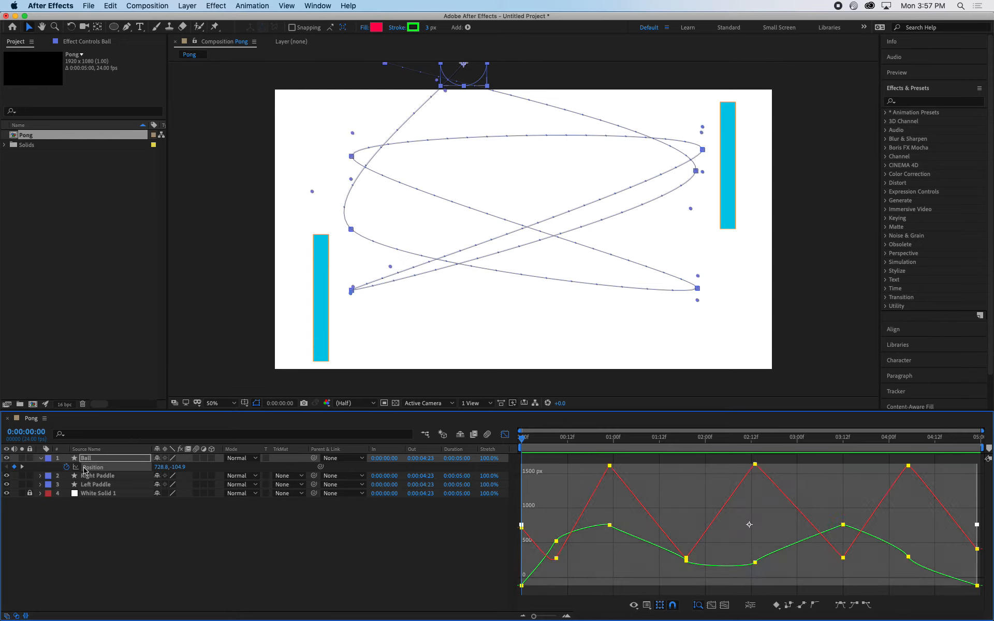
# - Separate the Ball's Position into independent X Position and Y Position properties, and clear the selection
pyautogui.click(259, 566)
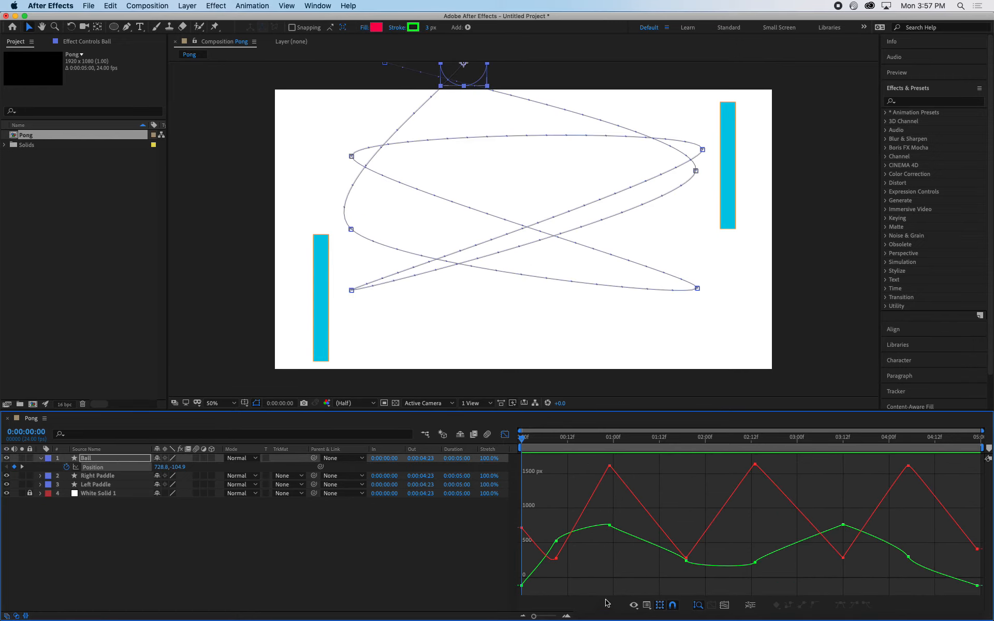
pyautogui.click(750, 606)
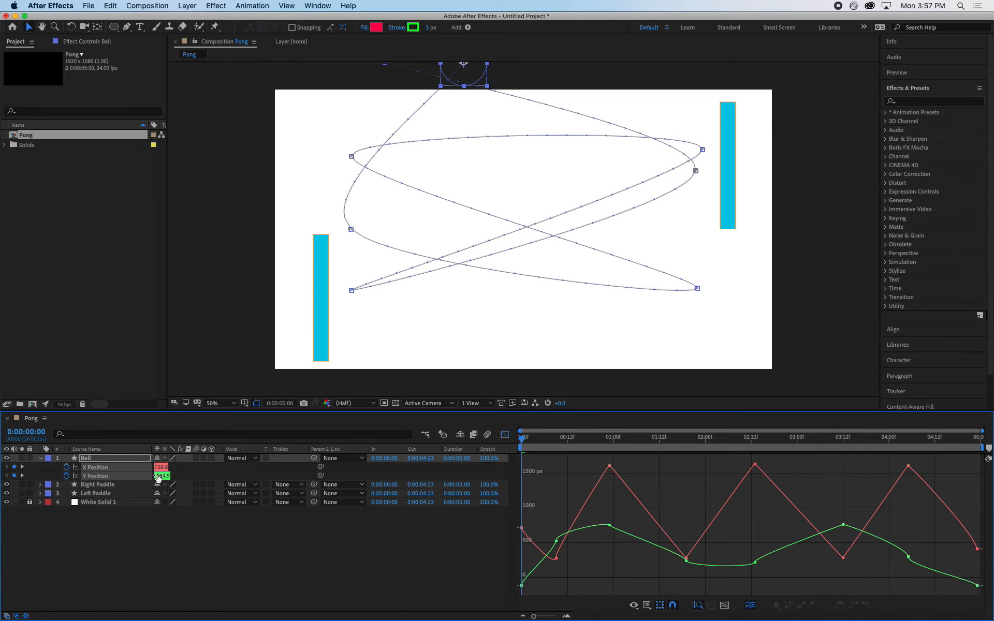
pyautogui.click(166, 555)
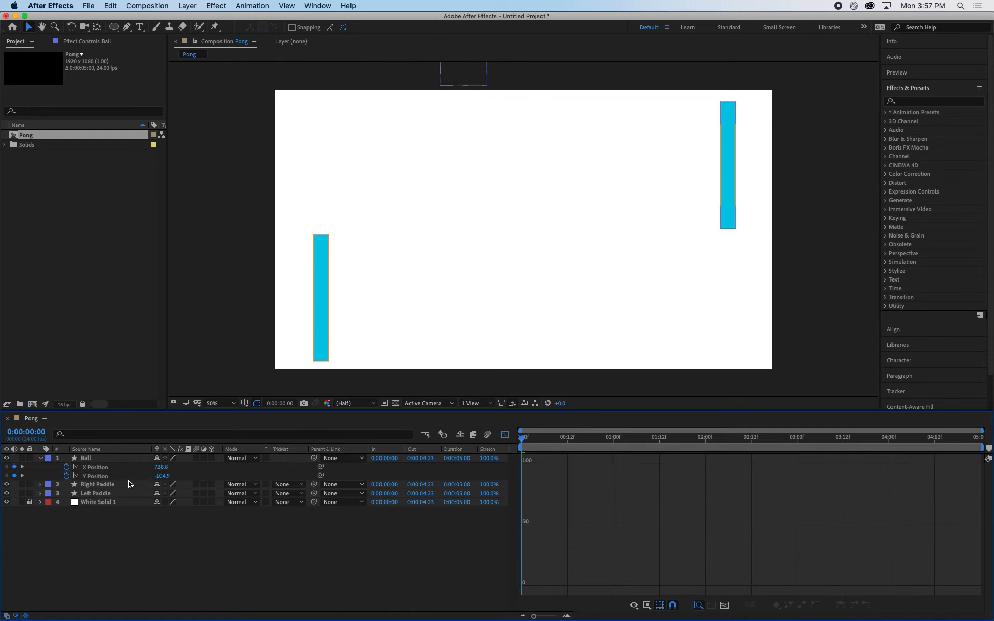
# - Display only the Ball's X Position curve in the Graph Editor and examine its shape at the keyframes
pyautogui.click(93, 467)
pyautogui.moveTo(536, 439); pyautogui.dragTo(516, 545)
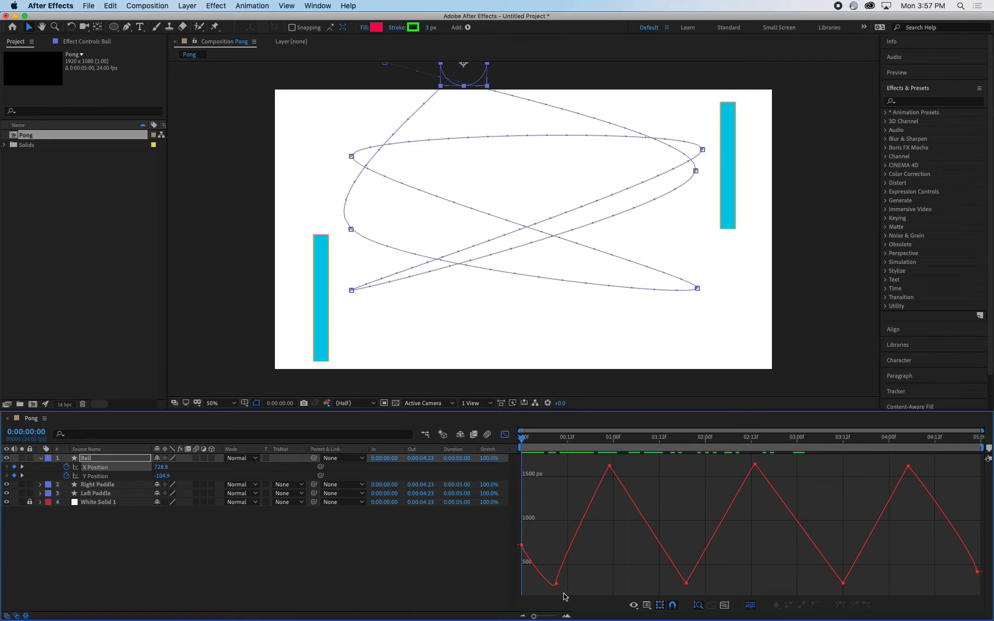
pyautogui.moveTo(563, 594); pyautogui.dragTo(514, 541)
pyautogui.click(583, 576)
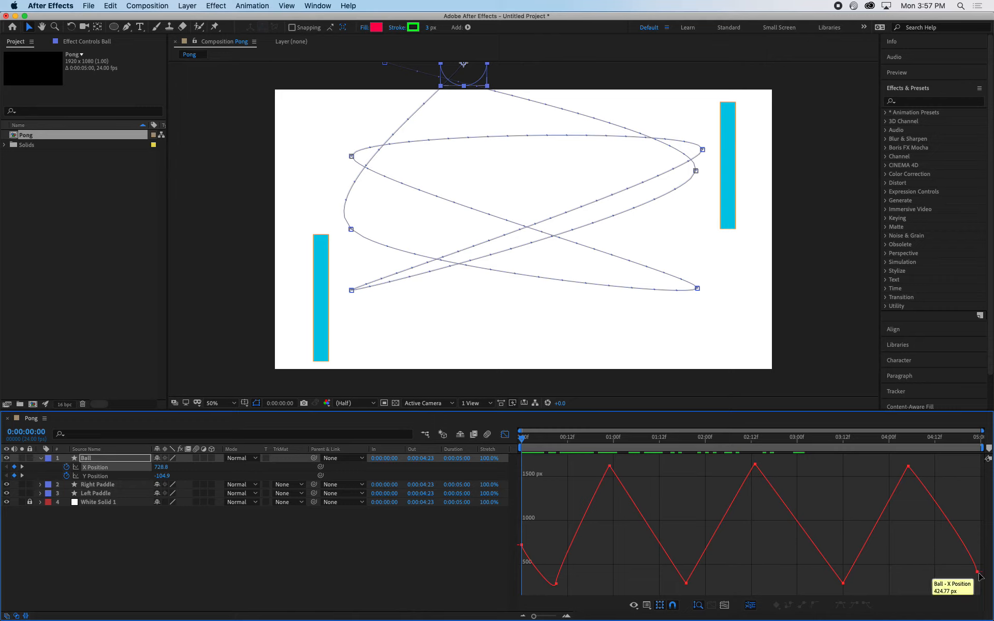
# - Try to reshape the Ball's X Position curve by adjusting the handle of its second keyframe, and undo the change
pyautogui.click(556, 584)
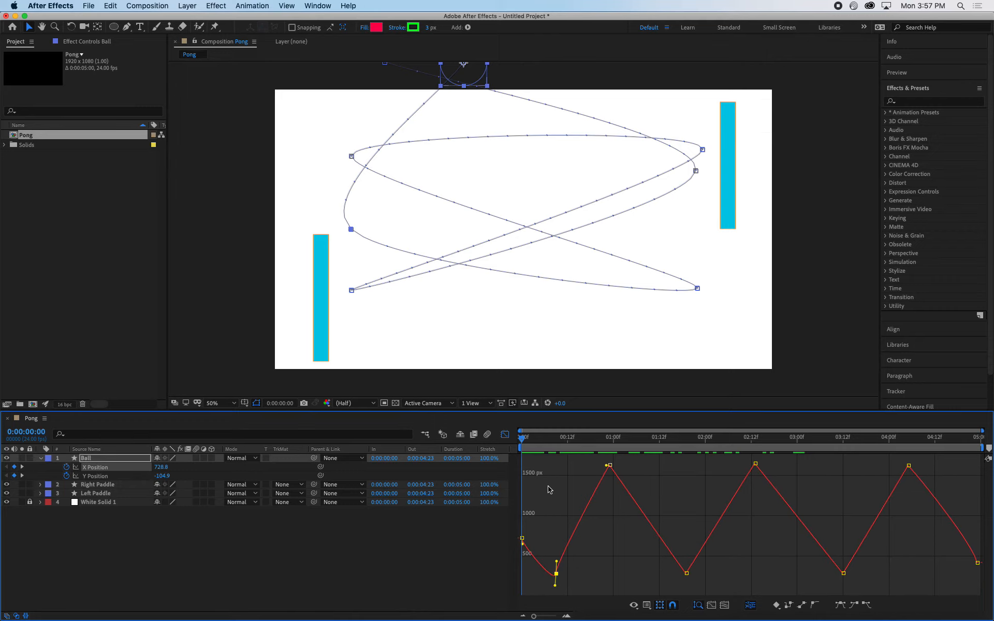
pyautogui.moveTo(533, 438); pyautogui.dragTo(549, 457)
pyautogui.moveTo(557, 585)
pyautogui.mouseDown()
pyautogui.moveTo(534, 582)
pyautogui.moveTo(565, 586)
pyautogui.moveTo(537, 586)
pyautogui.moveTo(558, 582)
pyautogui.mouseUp()
pyautogui.press('super+z')
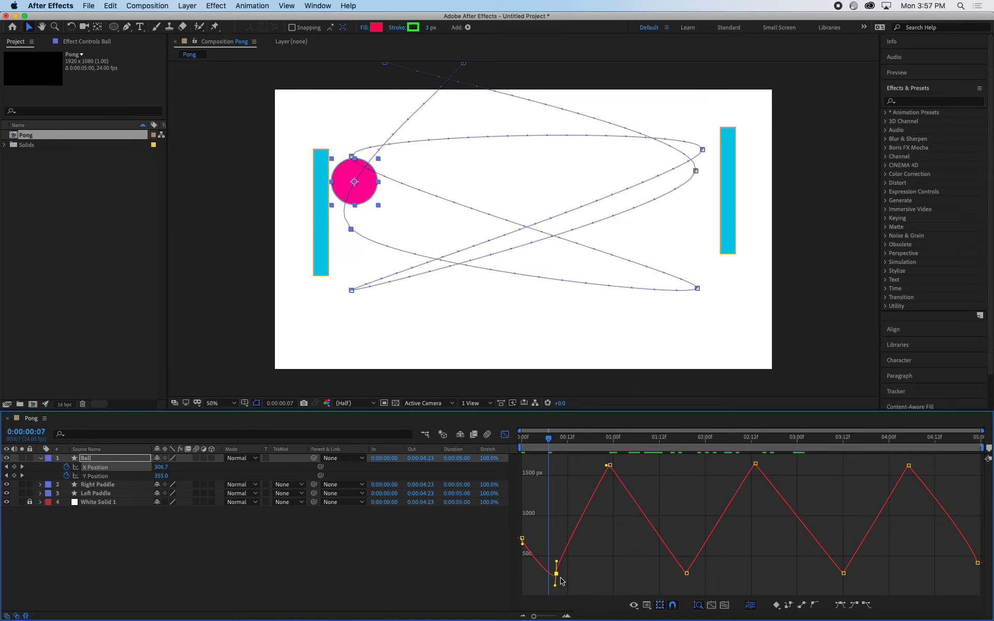
# - Recombine the Ball's X Position and Y Position into a single Position property, and return from the Graph Editor to the layer bar view
pyautogui.click(457, 565)
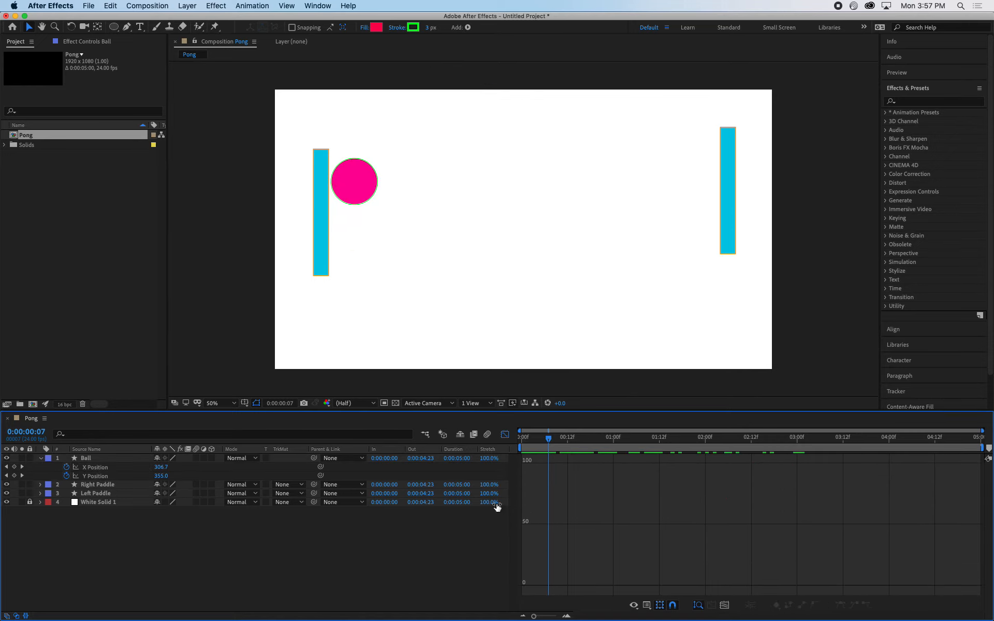
pyautogui.click(505, 433)
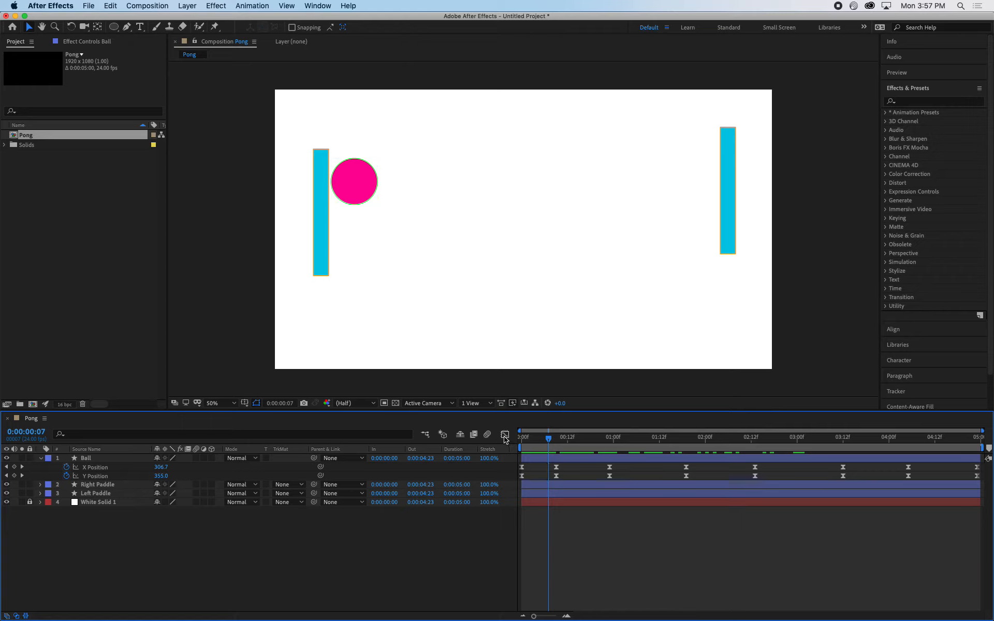
pyautogui.click(108, 459)
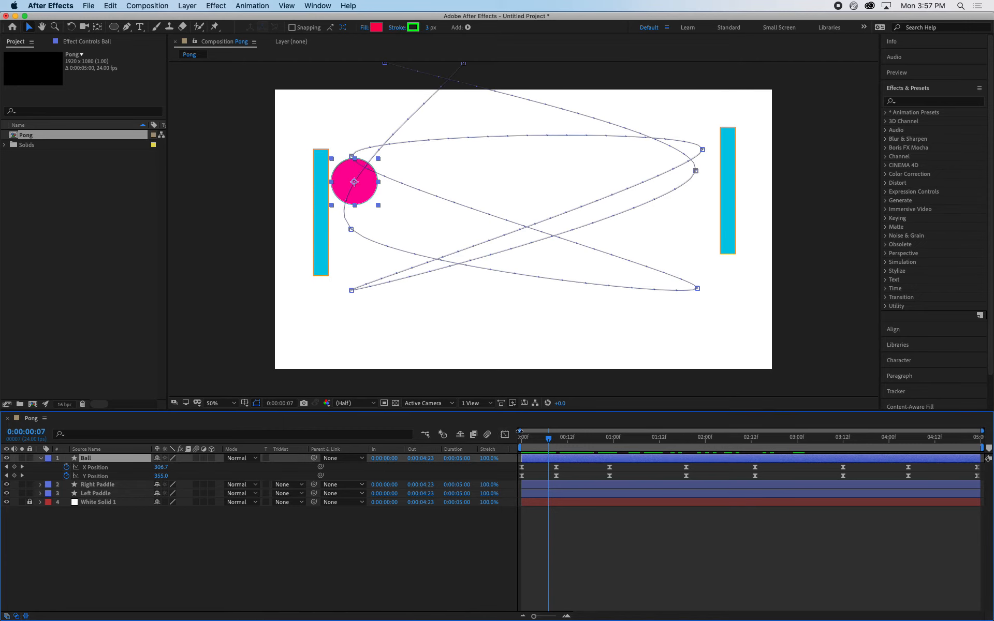
pyautogui.click(505, 435)
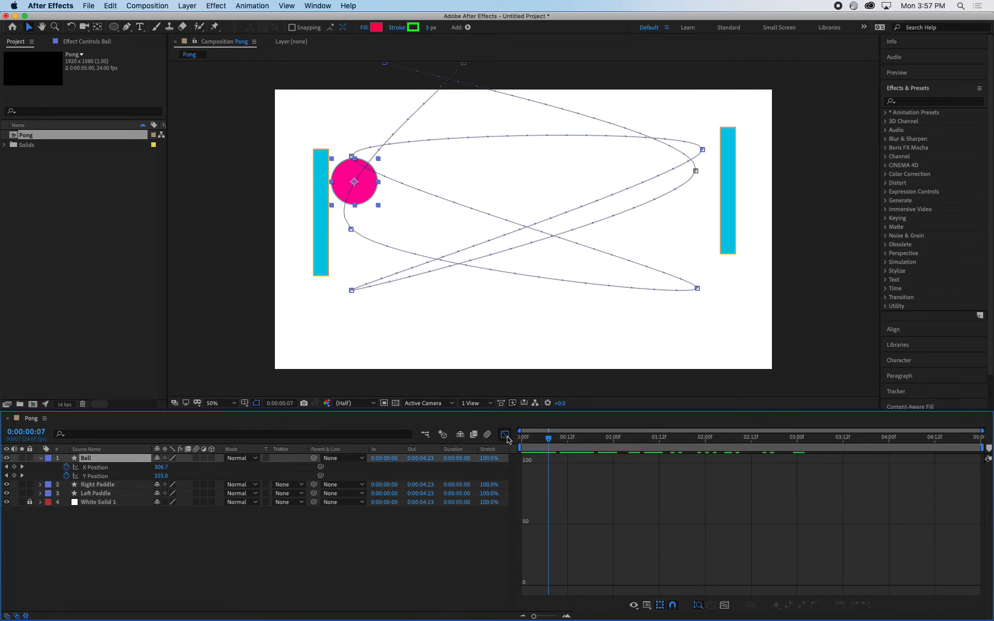
pyautogui.click(90, 470)
pyautogui.keyDown('shift'); pyautogui.click(100, 480); pyautogui.keyUp('shift')
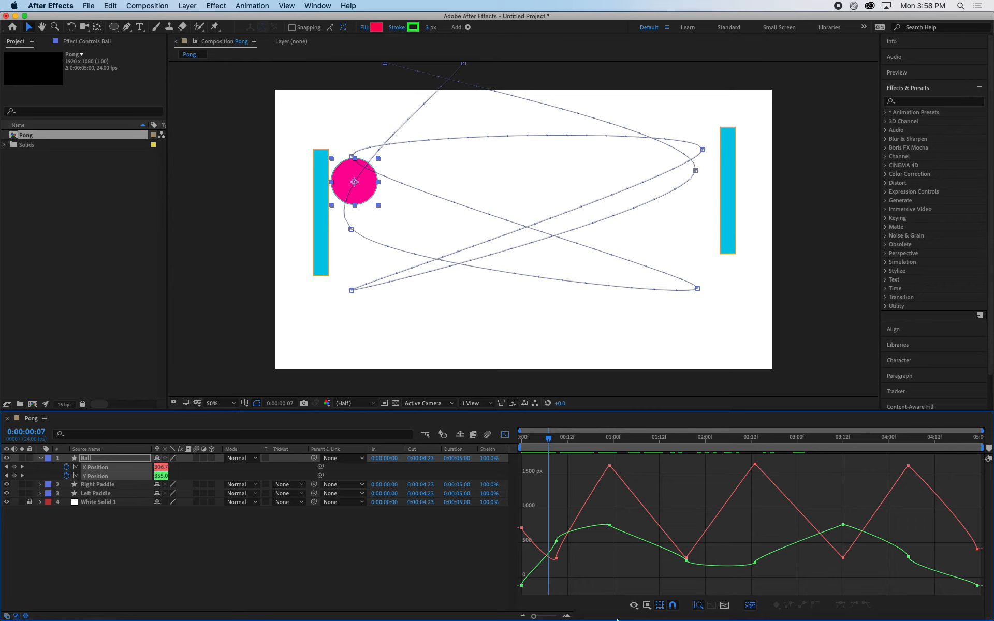
pyautogui.click(750, 605)
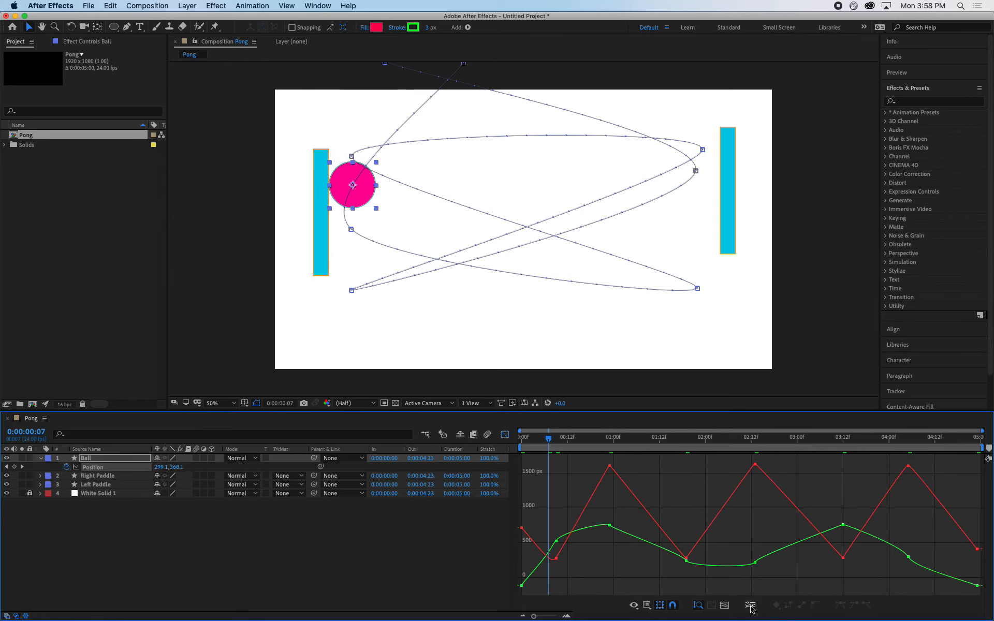
pyautogui.click(504, 434)
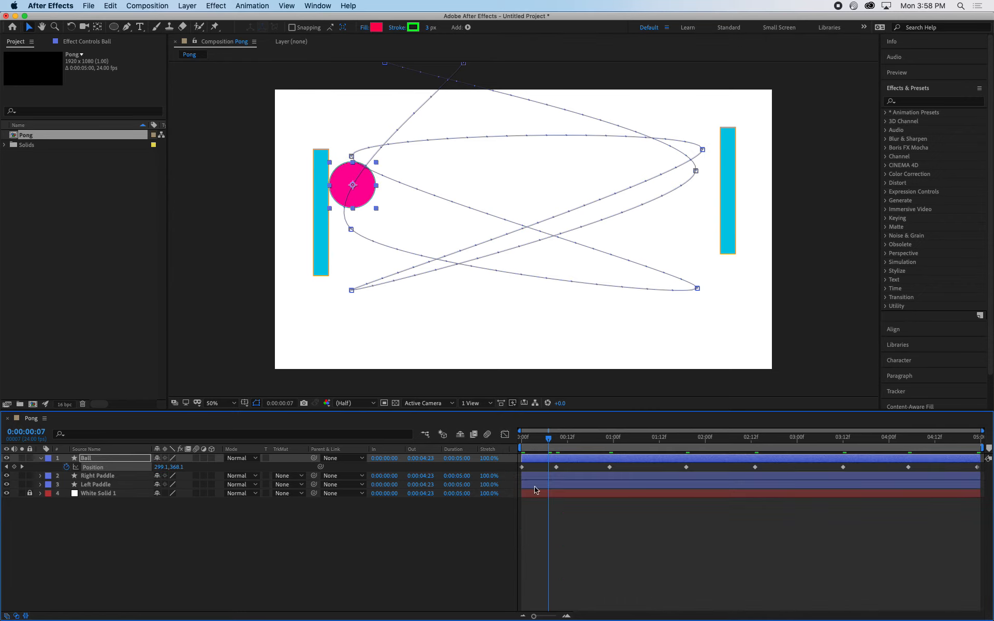
# - Select all of the Ball's Position keyframes and set both their Temporal and Spatial Interpolation to Linear, with Roving at Lock To Time
pyautogui.click(973, 469)
pyautogui.click(977, 467)
pyautogui.moveTo(918, 469); pyautogui.dragTo(519, 469)
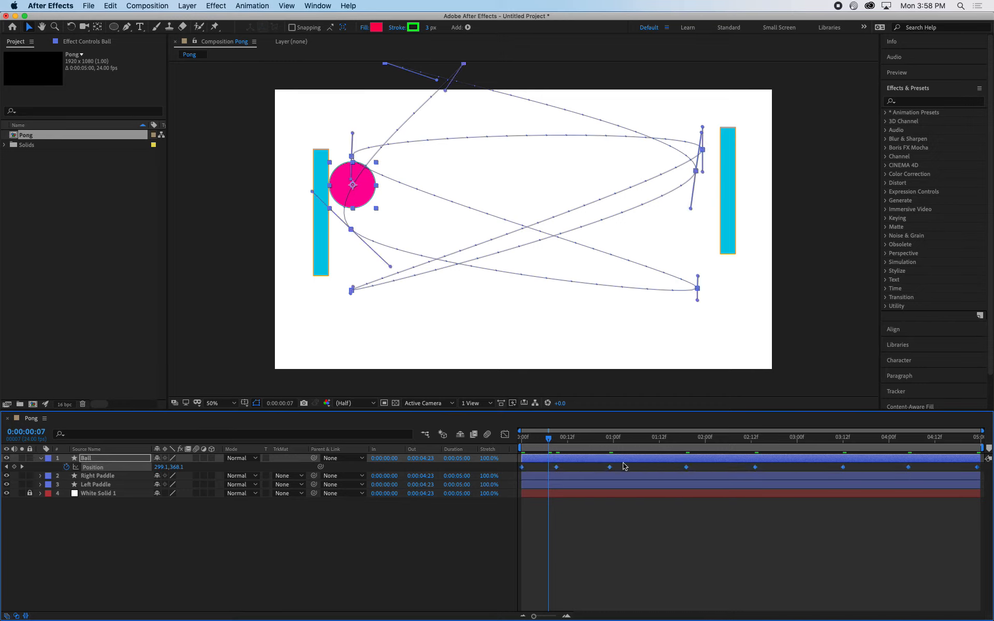
pyautogui.moveTo(584, 439); pyautogui.dragTo(559, 455)
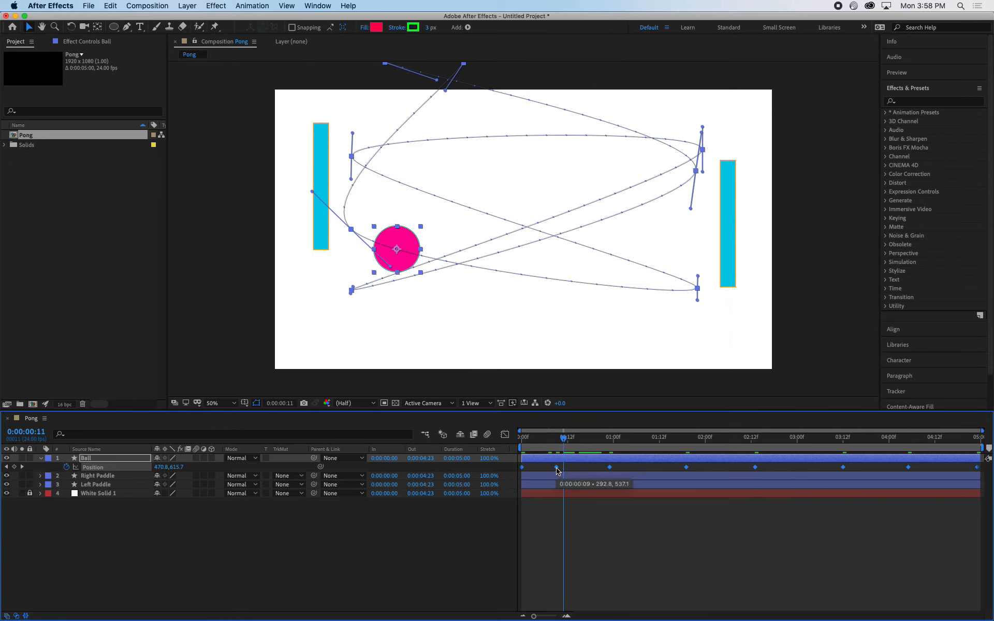
pyautogui.rightClick(556, 467)
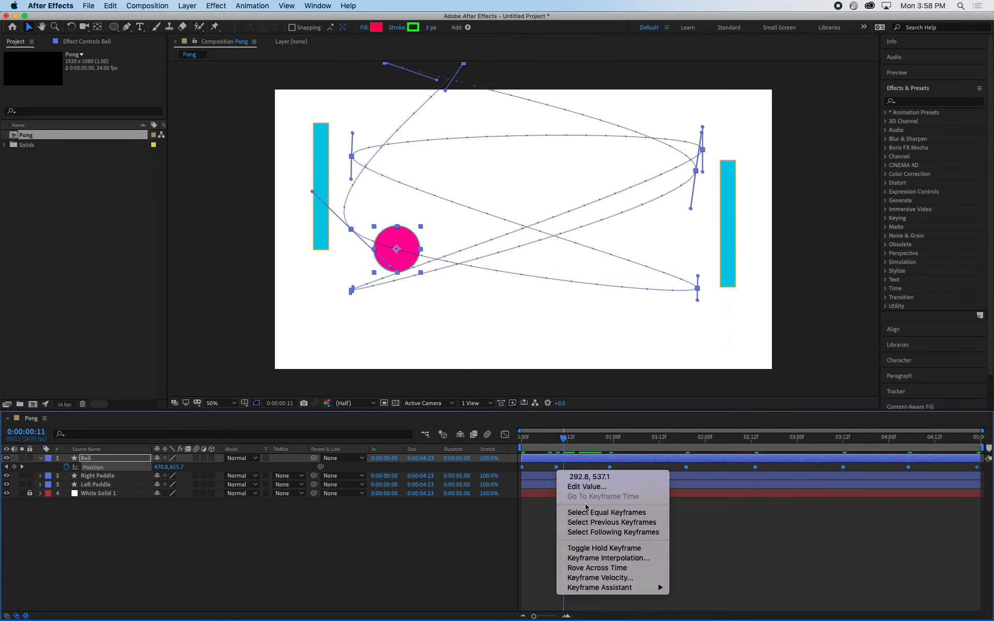
pyautogui.click(610, 558)
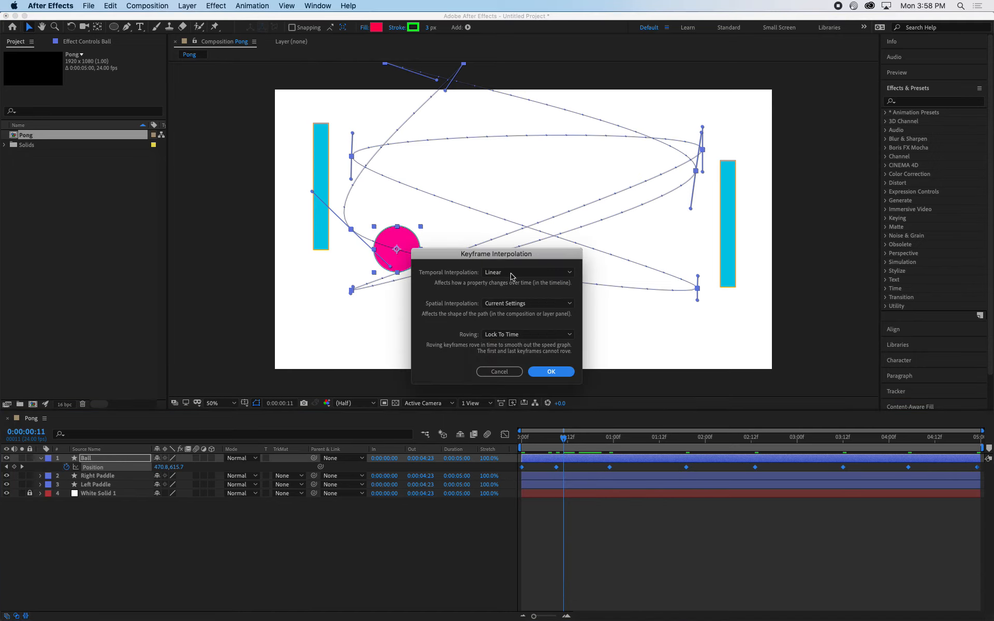
pyautogui.click(510, 275)
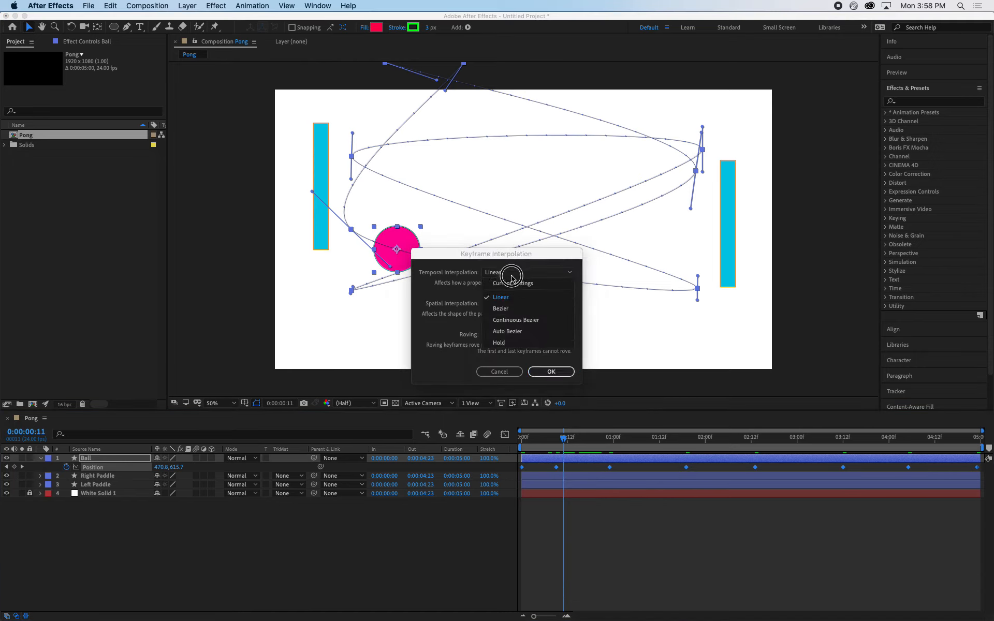
pyautogui.click(507, 308)
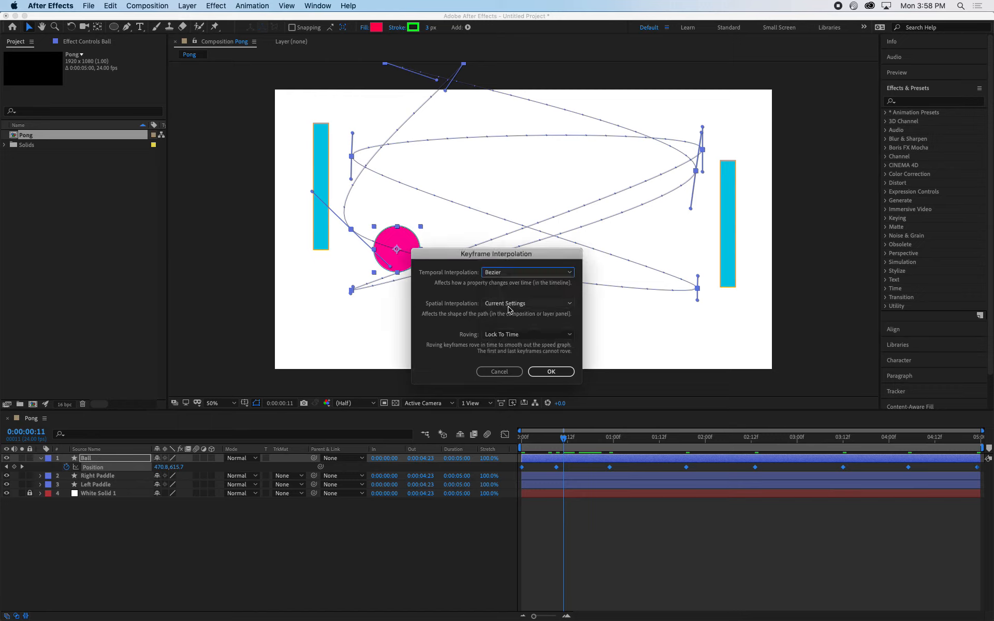
pyautogui.click(508, 307)
pyautogui.click(508, 329)
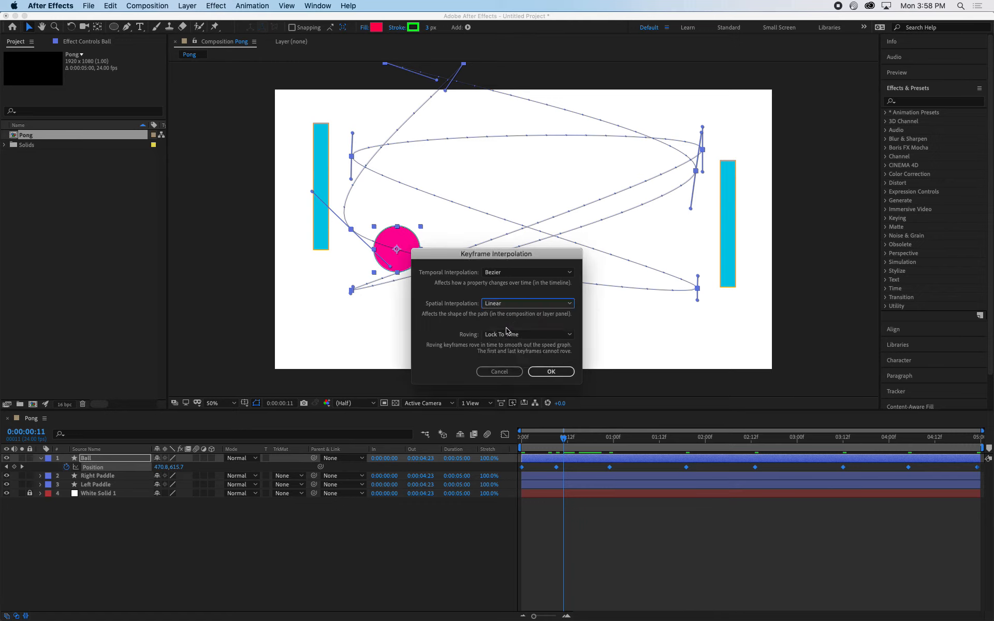
pyautogui.click(503, 273)
pyautogui.click(508, 298)
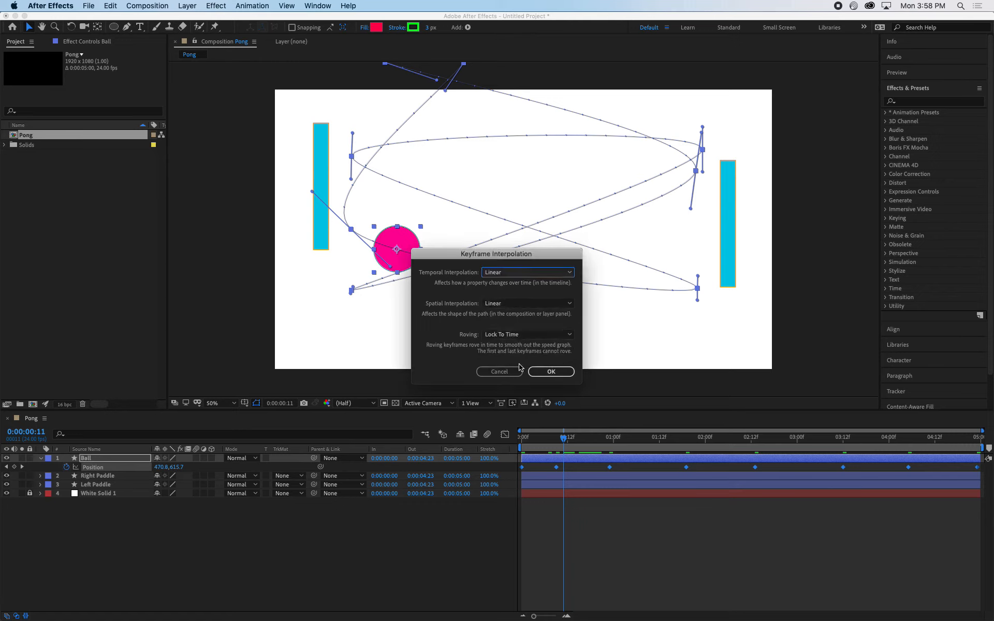
pyautogui.click(539, 372)
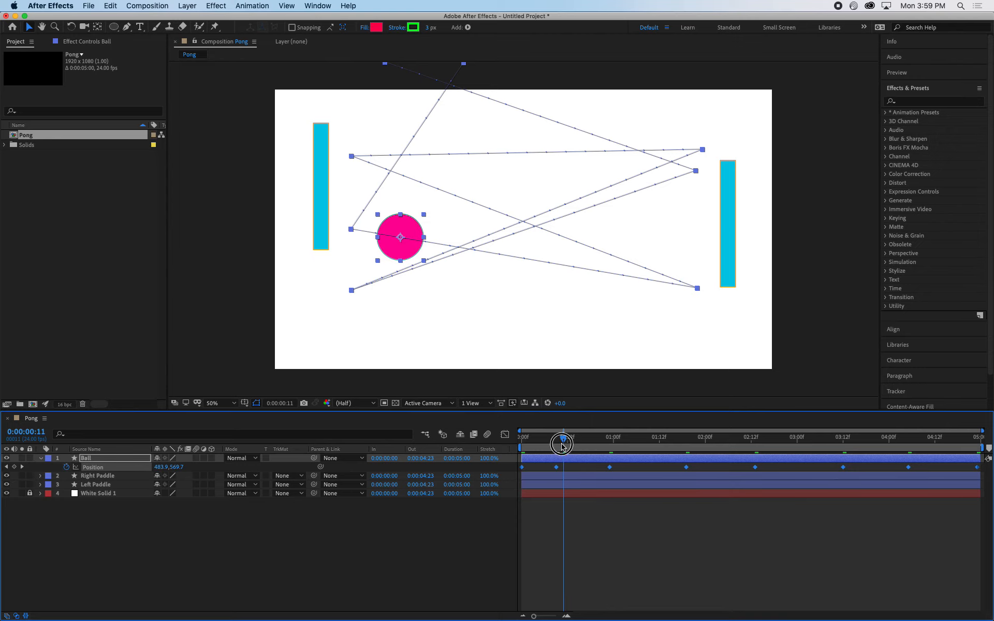
# - Clear the selection and preview the animation from the first frame to check the ball's path between the paddles
pyautogui.press('Home')
pyautogui.click(426, 557)
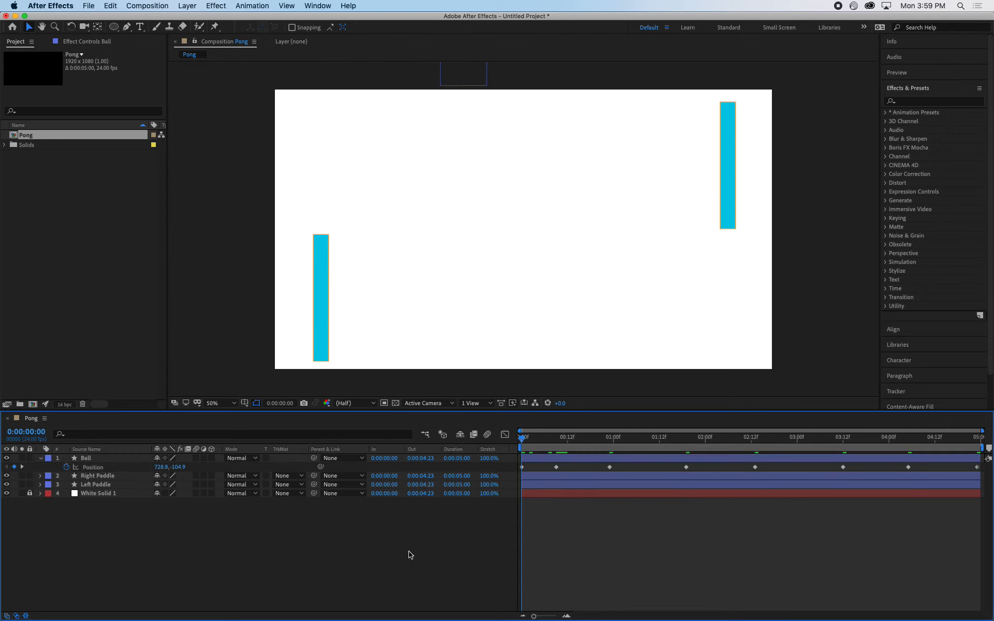
pyautogui.press('space')
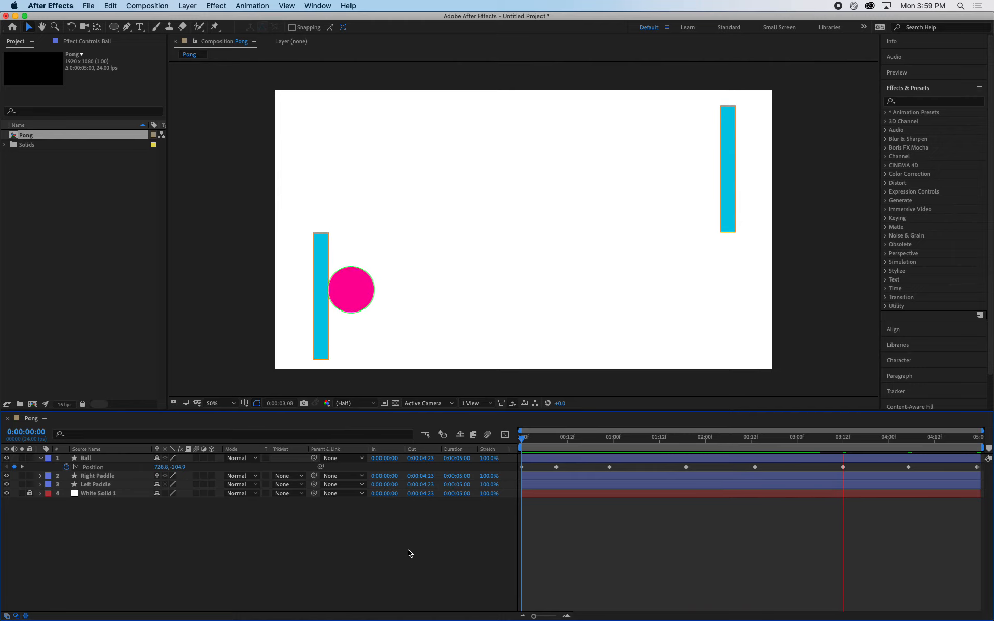
pyautogui.press('space')
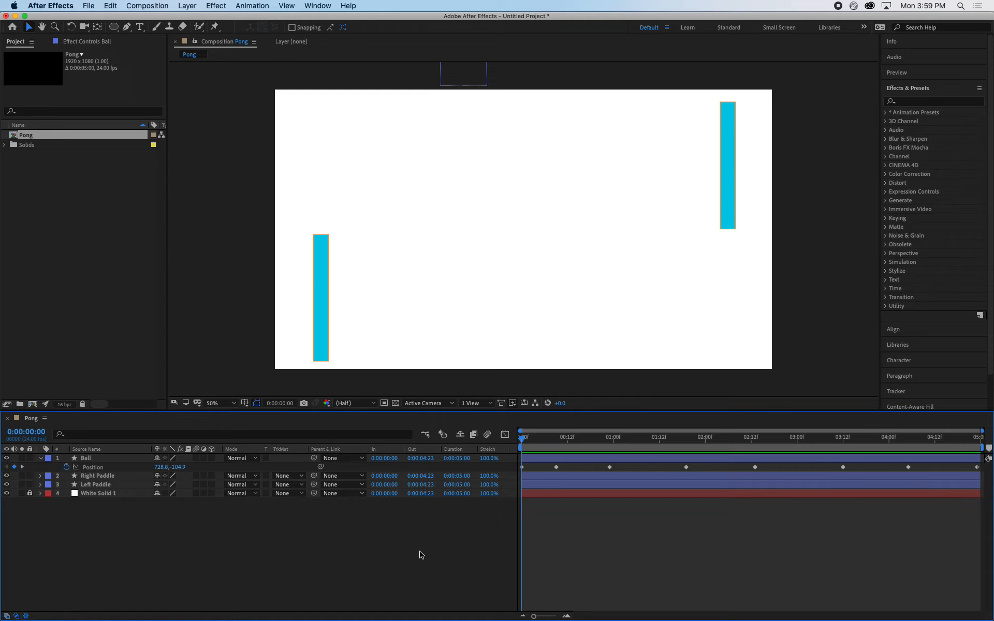
pyautogui.press('space')
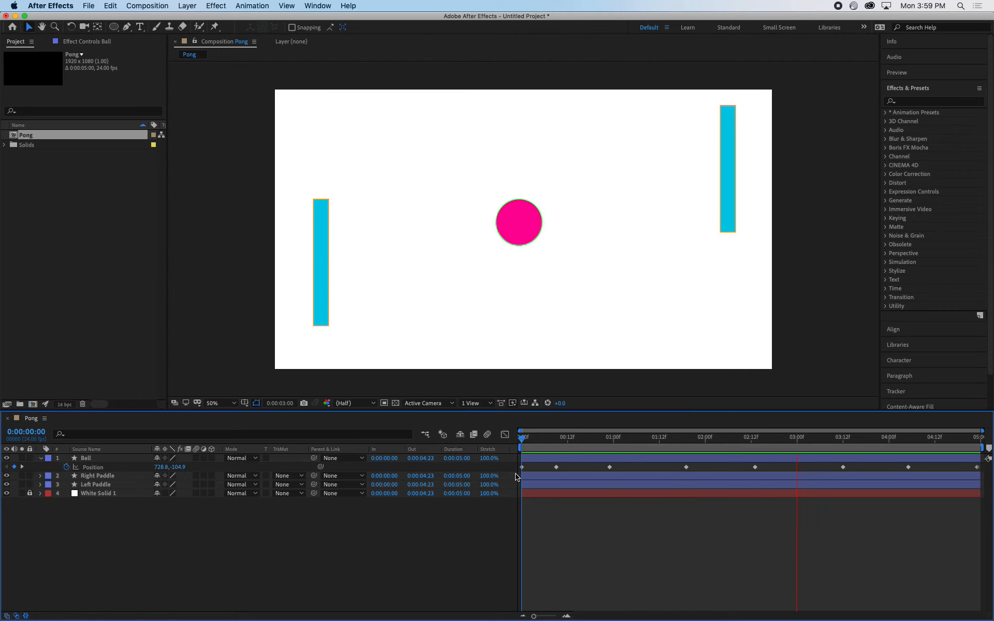
pyautogui.press('space')
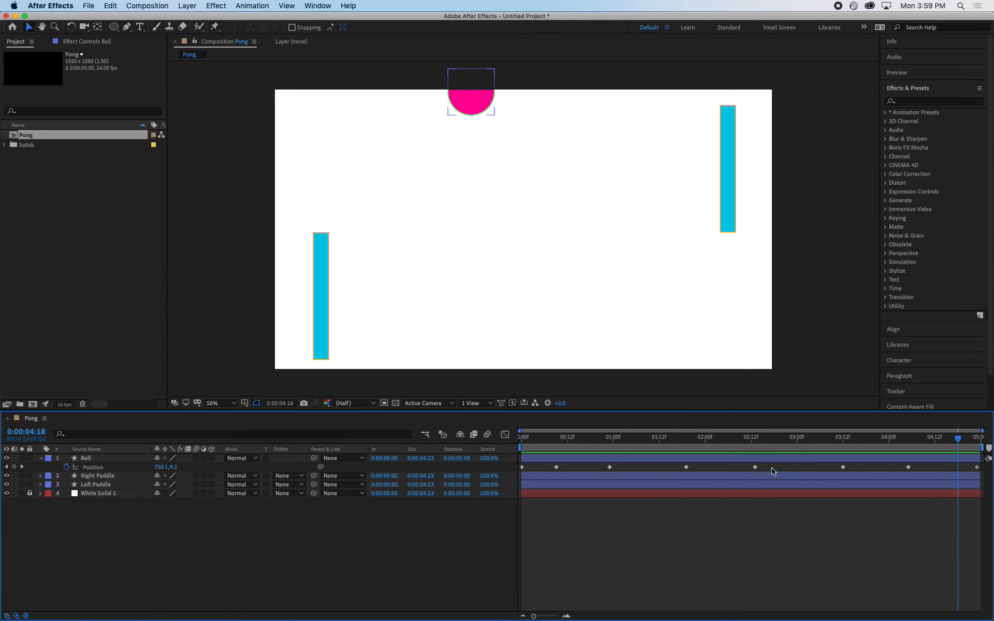
# - Shift the Ball's fifth Position keyframe slightly later in time, and reveal the Left Paddle's Position property
pyautogui.moveTo(755, 468); pyautogui.dragTo(651, 444)
pyautogui.click(758, 443)
pyautogui.click(326, 554)
pyautogui.click(111, 477)
pyautogui.click(109, 485)
pyautogui.press('p')
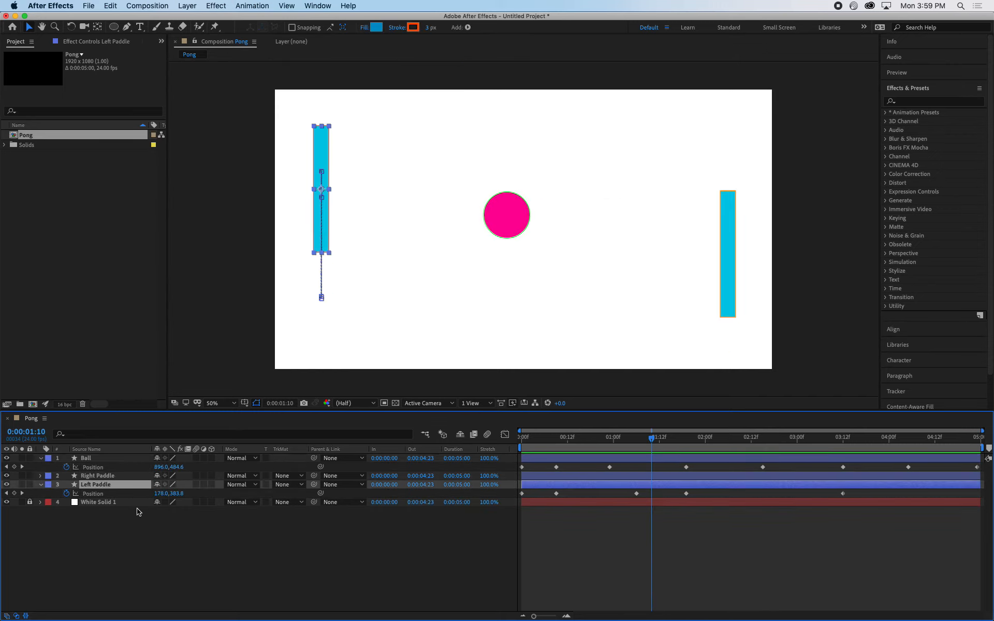
# - Keyframe the Left Paddle's vertical position at 298 at 0:00:00:09, 634 at 0:00:02:14 and 668 at 0:00:04:09
pyautogui.moveTo(563, 449)
pyautogui.mouseDown()
pyautogui.moveTo(534, 450)
pyautogui.moveTo(569, 451)
pyautogui.moveTo(556, 451)
pyautogui.mouseUp()
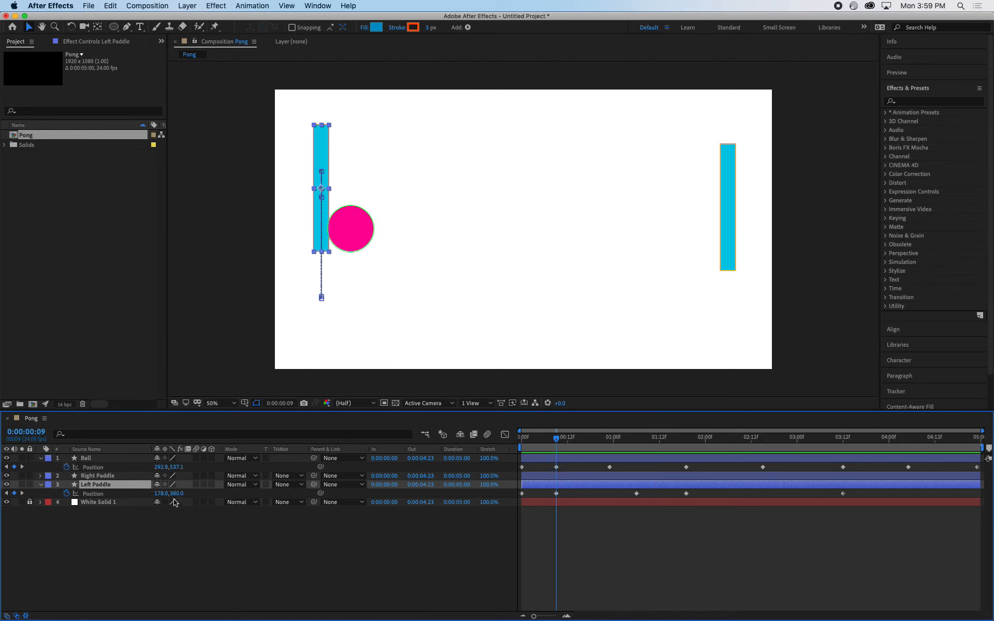
pyautogui.moveTo(177, 493); pyautogui.dragTo(181, 440)
pyautogui.moveTo(597, 445); pyautogui.dragTo(760, 452)
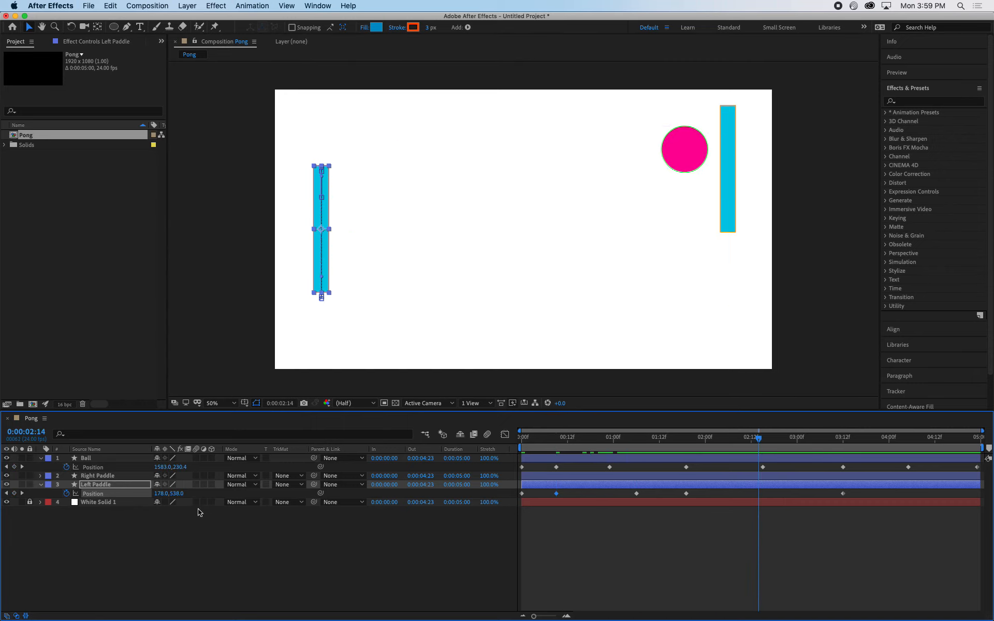
pyautogui.moveTo(176, 493); pyautogui.dragTo(184, 537)
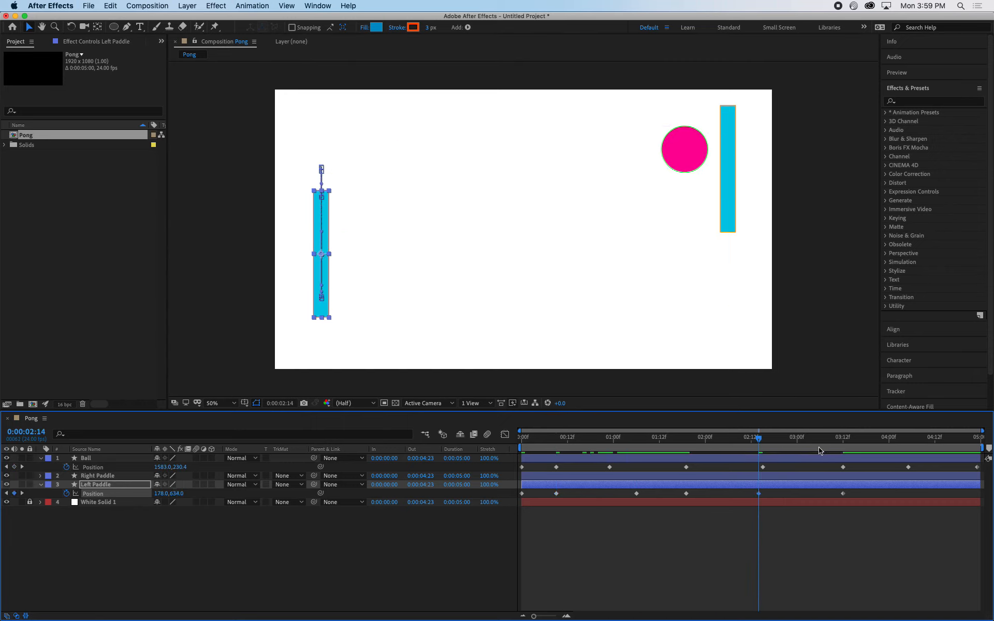
pyautogui.moveTo(796, 443); pyautogui.dragTo(923, 444)
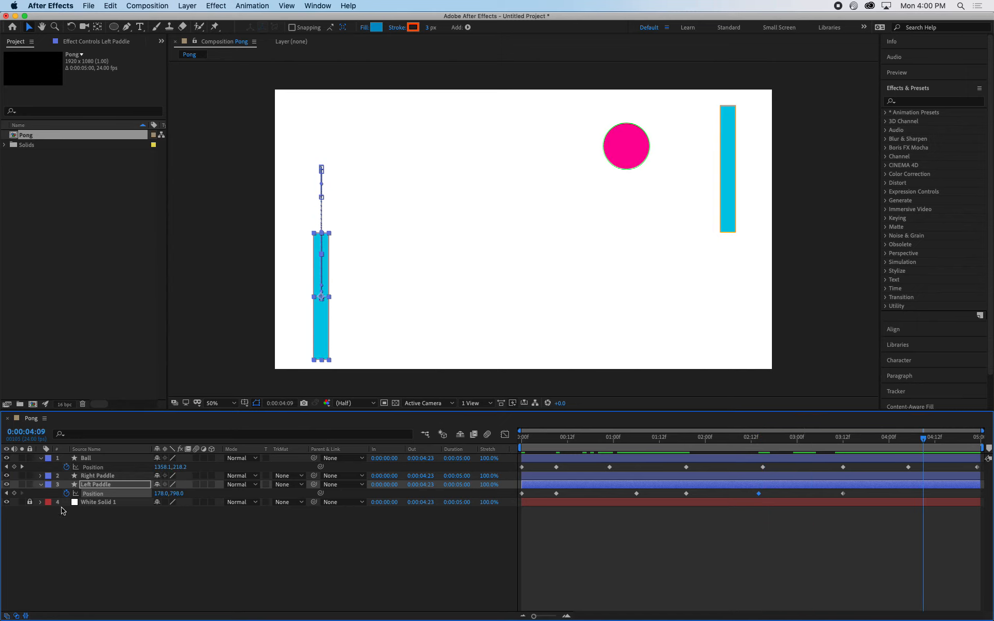
pyautogui.moveTo(176, 494); pyautogui.dragTo(173, 444)
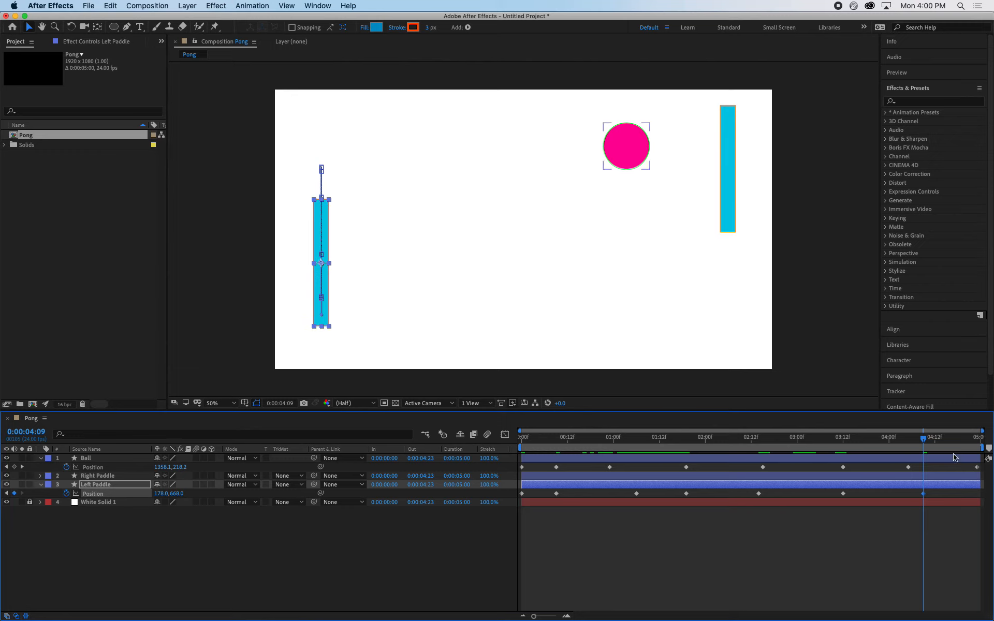
# - Preview the animation to check the Left Paddle's movement, and clear the selection
pyautogui.press('space')
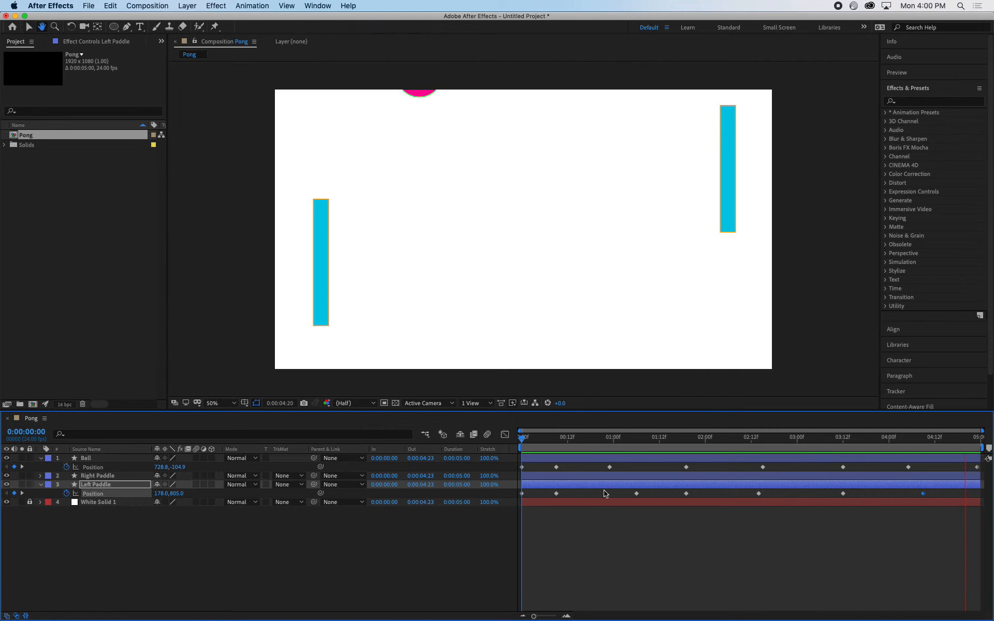
pyautogui.press('space')
pyautogui.click(522, 498)
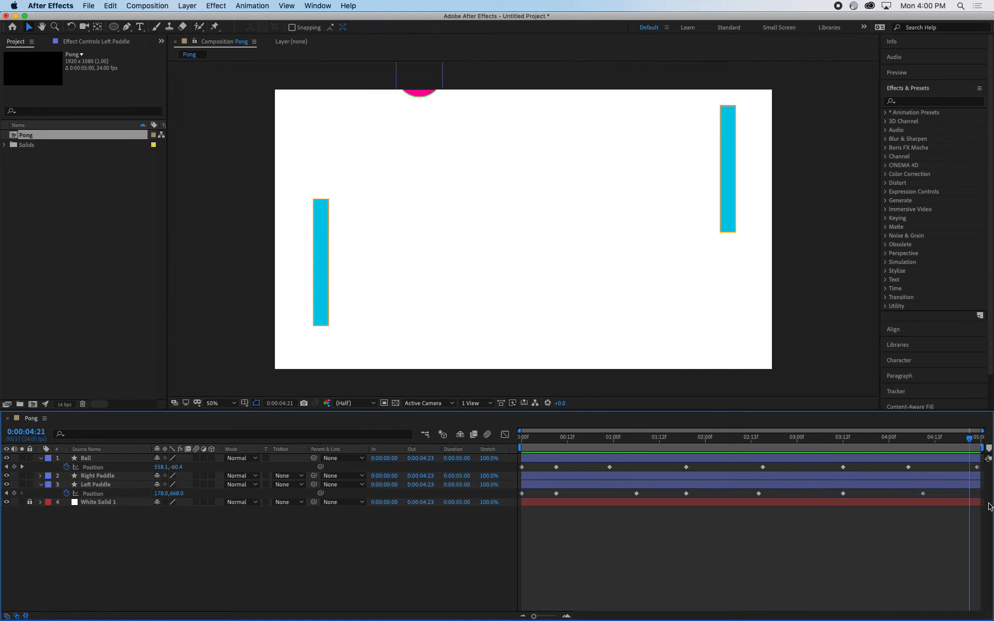
# - Apply Easy Ease to all of the Left Paddle's Position keyframes
pyautogui.moveTo(945, 497); pyautogui.dragTo(520, 497)
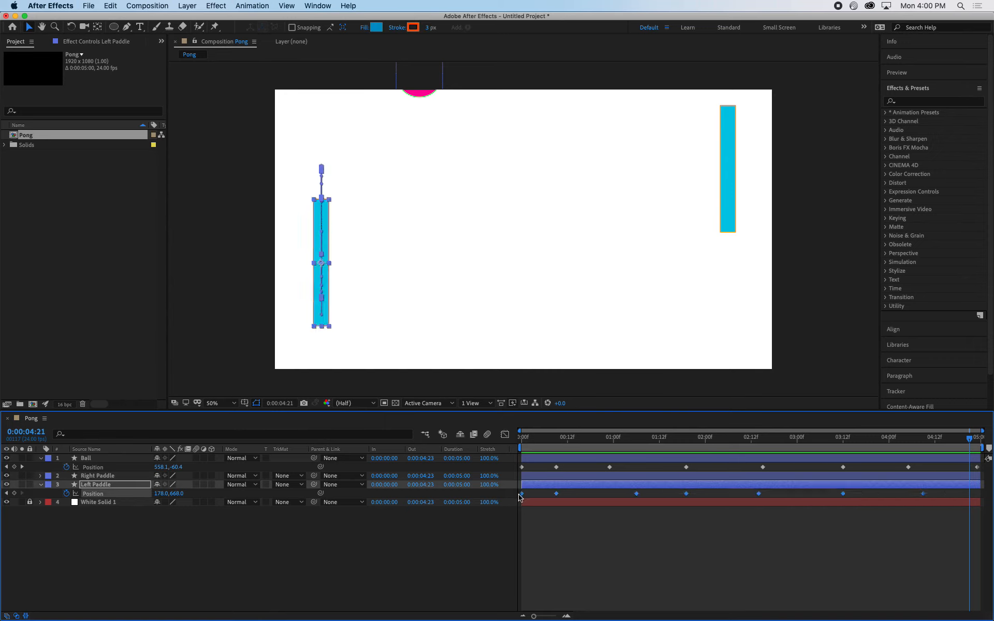
pyautogui.rightClick(556, 495)
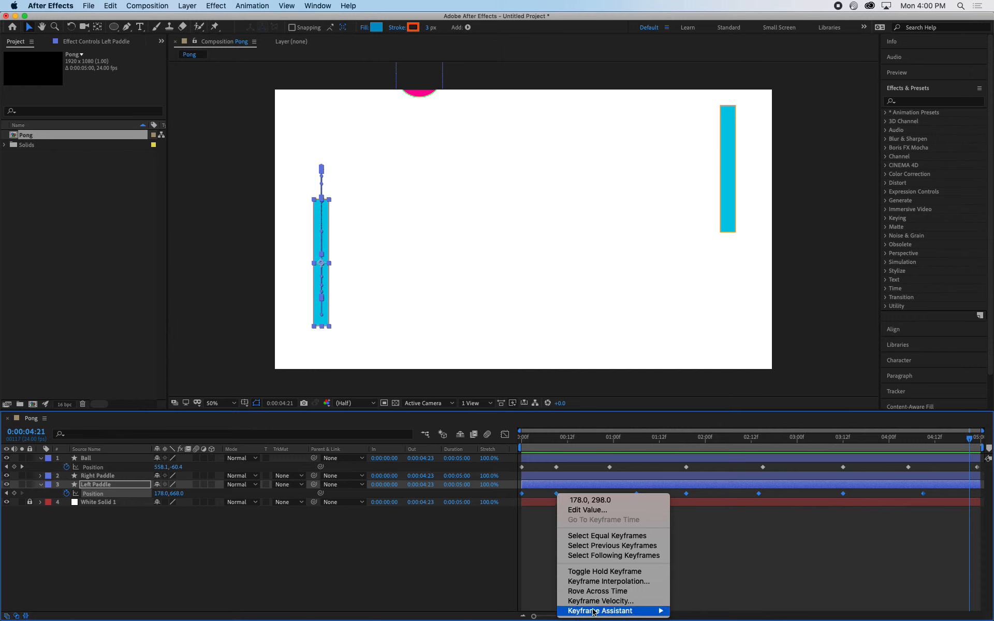
pyautogui.moveTo(597, 613)
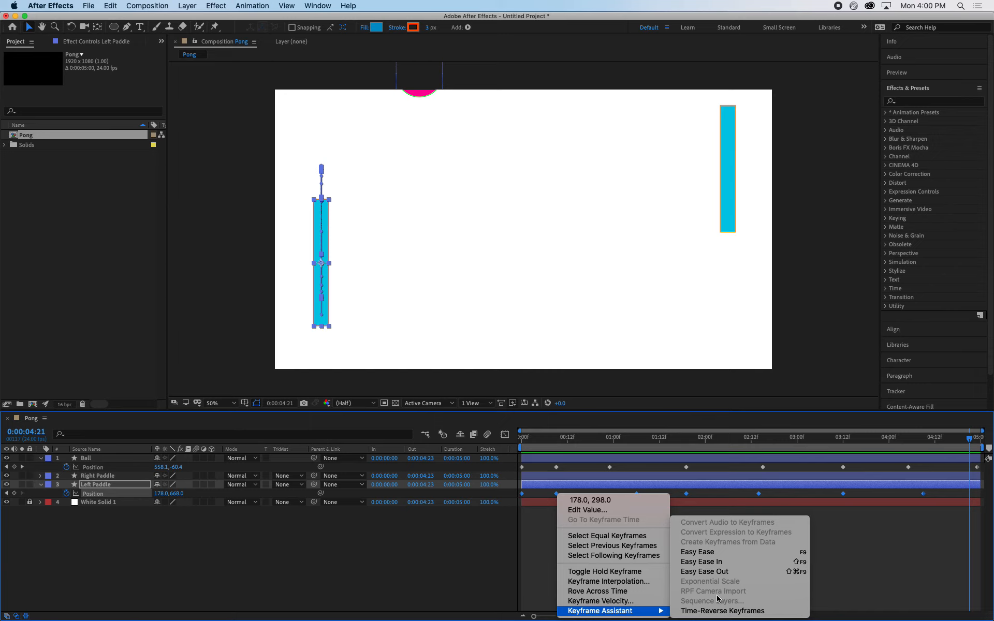
pyautogui.click(725, 556)
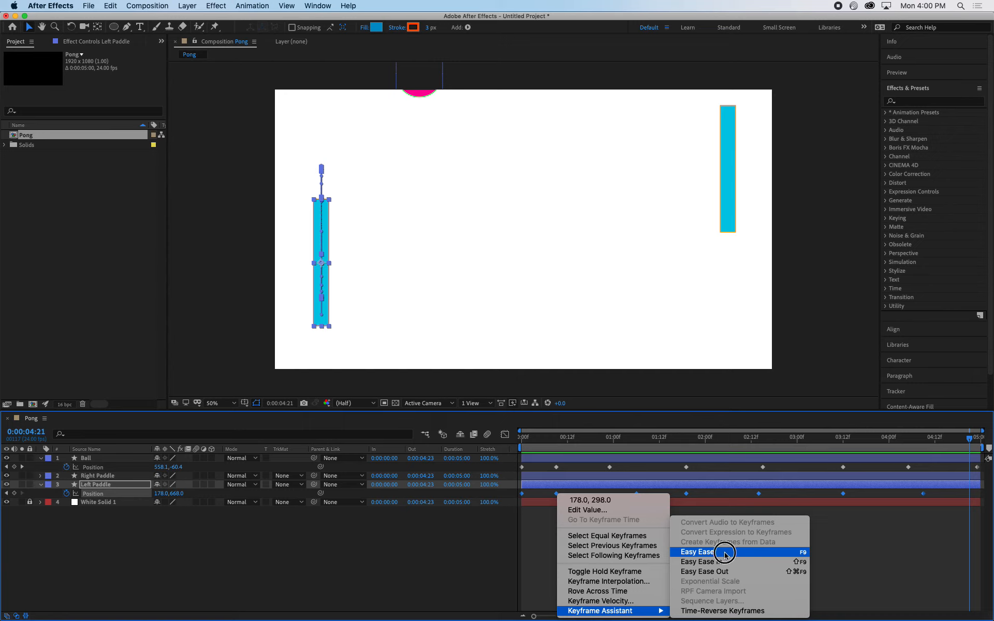
# - Convert the Left Paddle's selected Position keyframes to Easy Ease, and preview the animation from the first frame
pyautogui.click(725, 555)
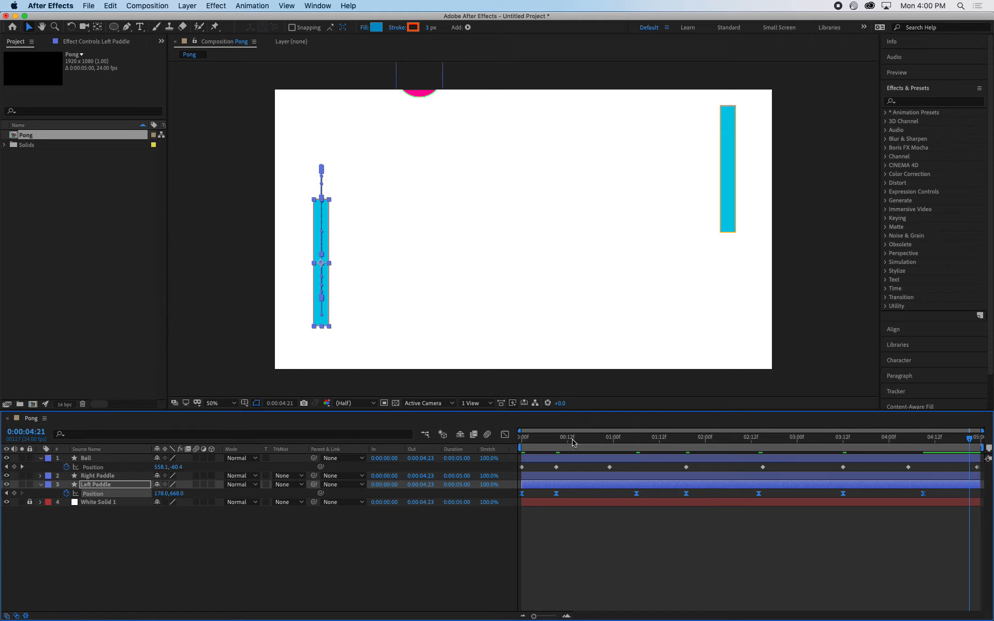
pyautogui.moveTo(574, 444); pyautogui.dragTo(520, 444)
pyautogui.click(436, 530)
pyautogui.press('space')
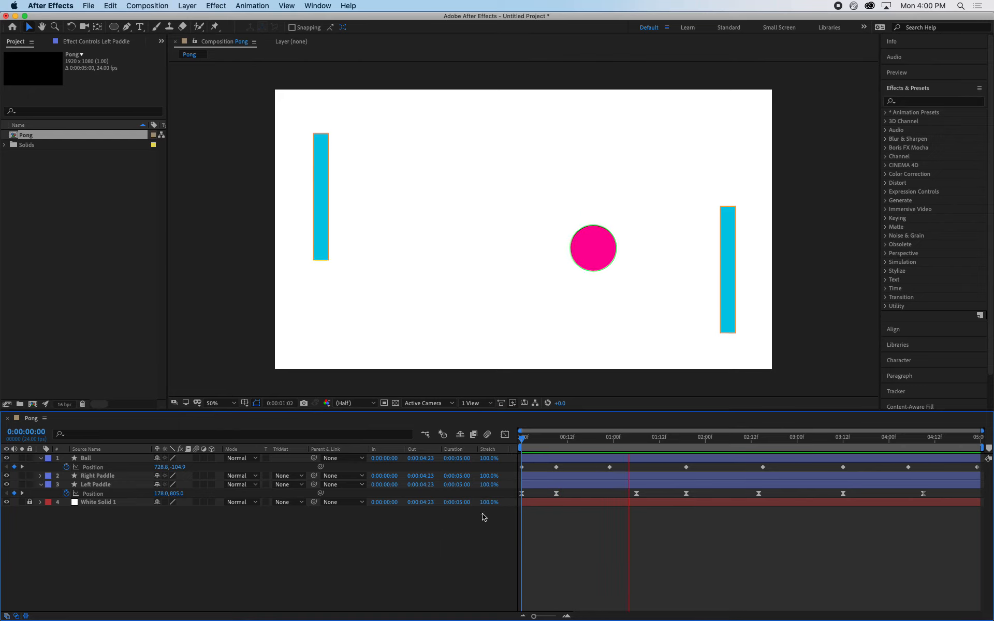
pyautogui.press('space')
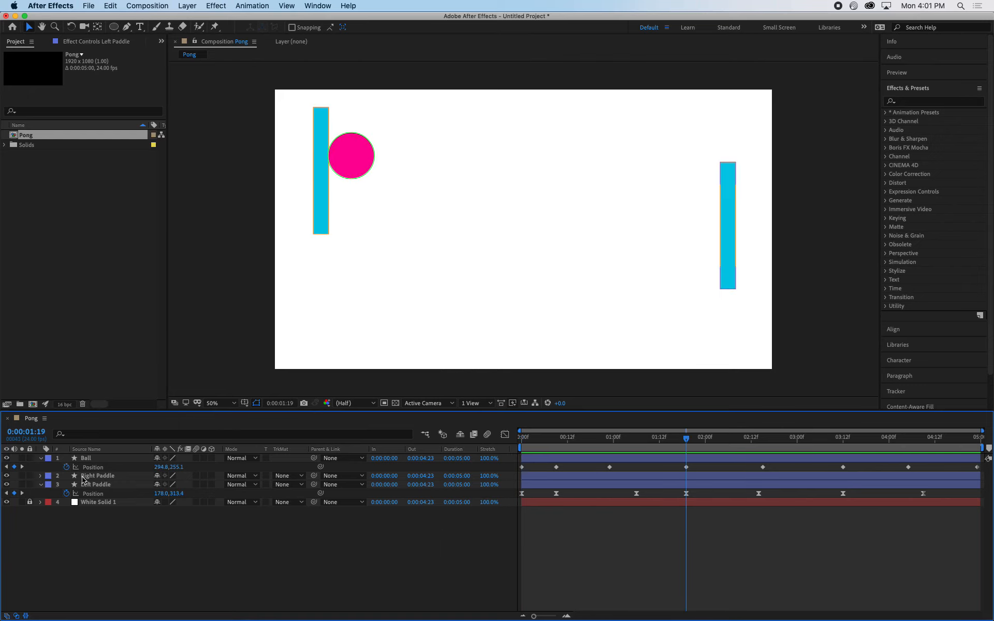
# - Reveal the Right Paddle's Position property and apply Easy Ease to all of its Position keyframes
pyautogui.click(65, 477)
pyautogui.press('p')
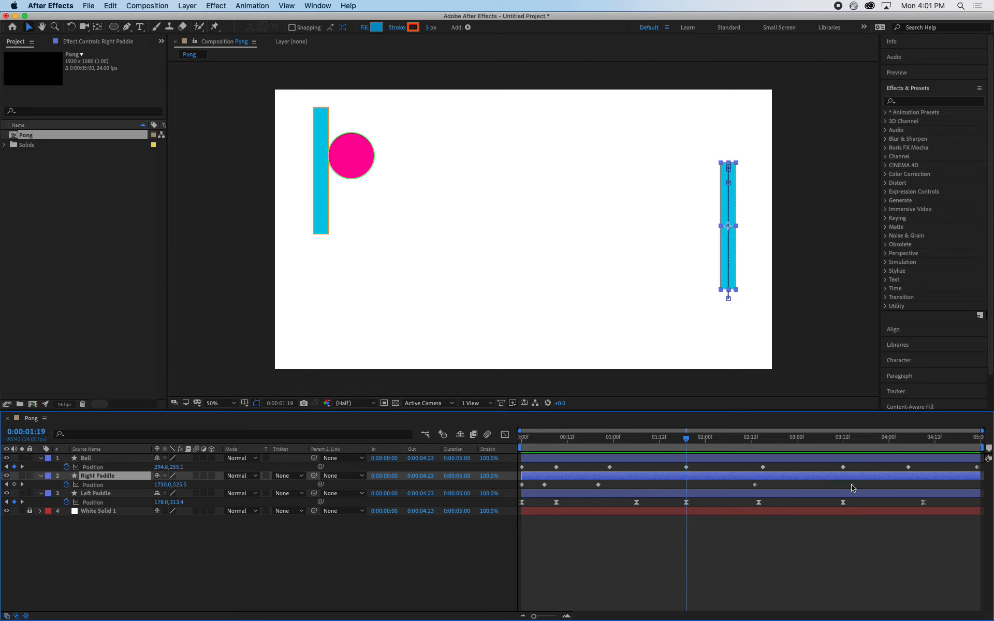
pyautogui.moveTo(833, 483); pyautogui.dragTo(517, 480)
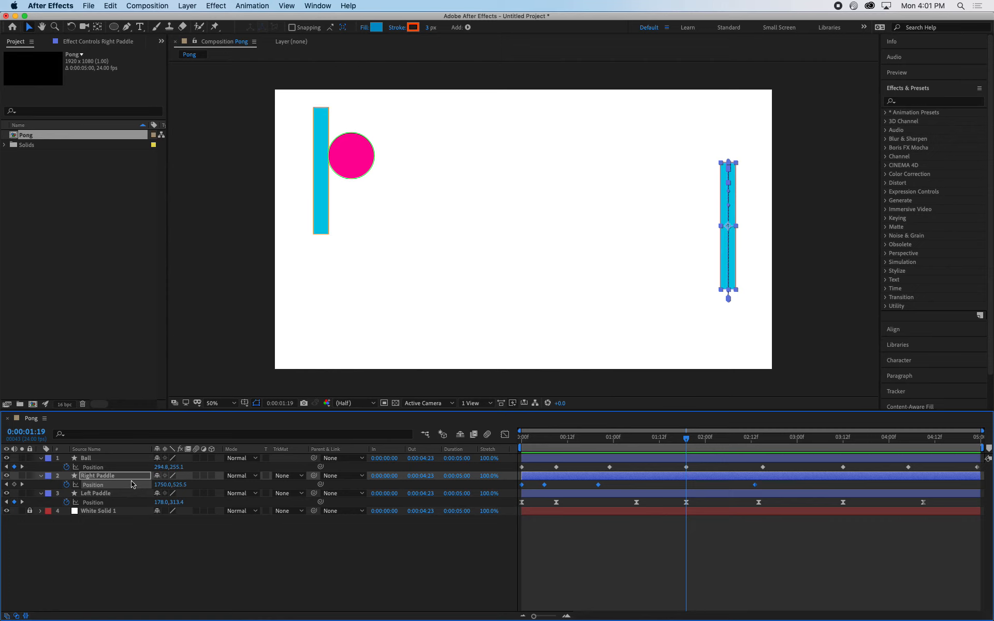
pyautogui.rightClick(549, 487)
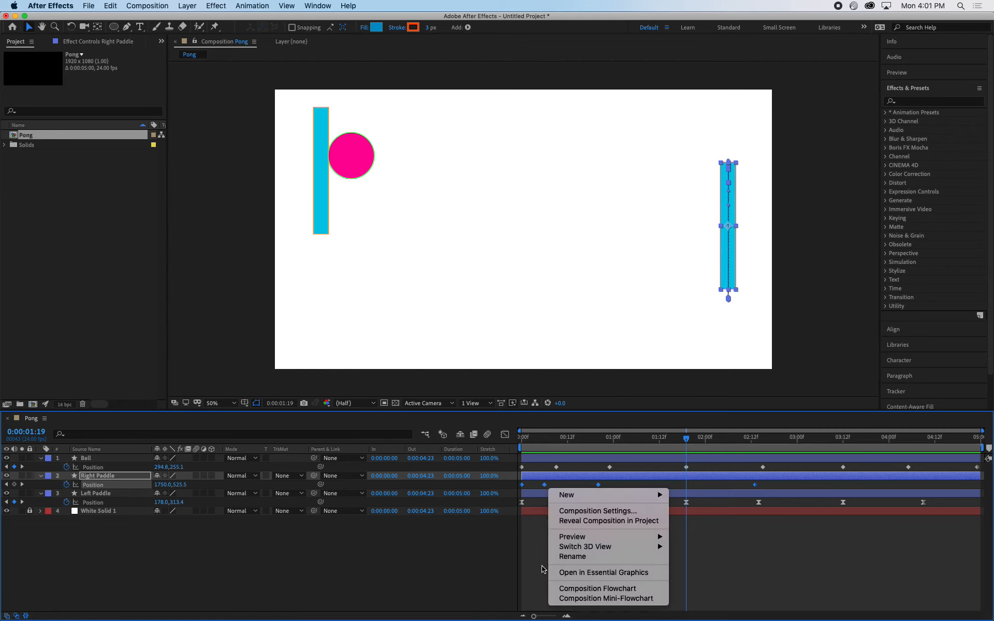
pyautogui.click(478, 578)
pyautogui.rightClick(544, 485)
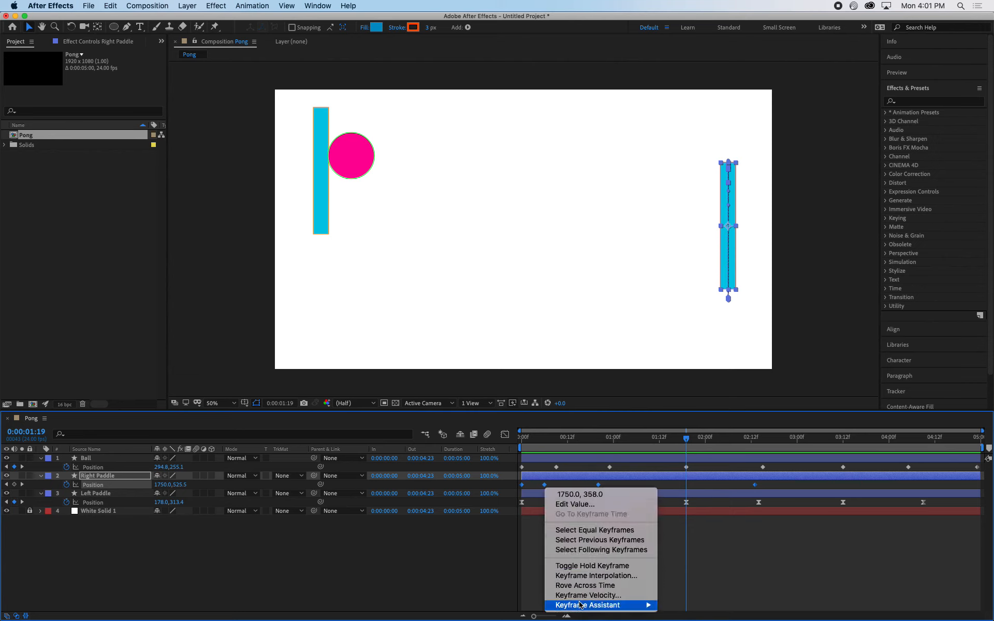
pyautogui.click(684, 552)
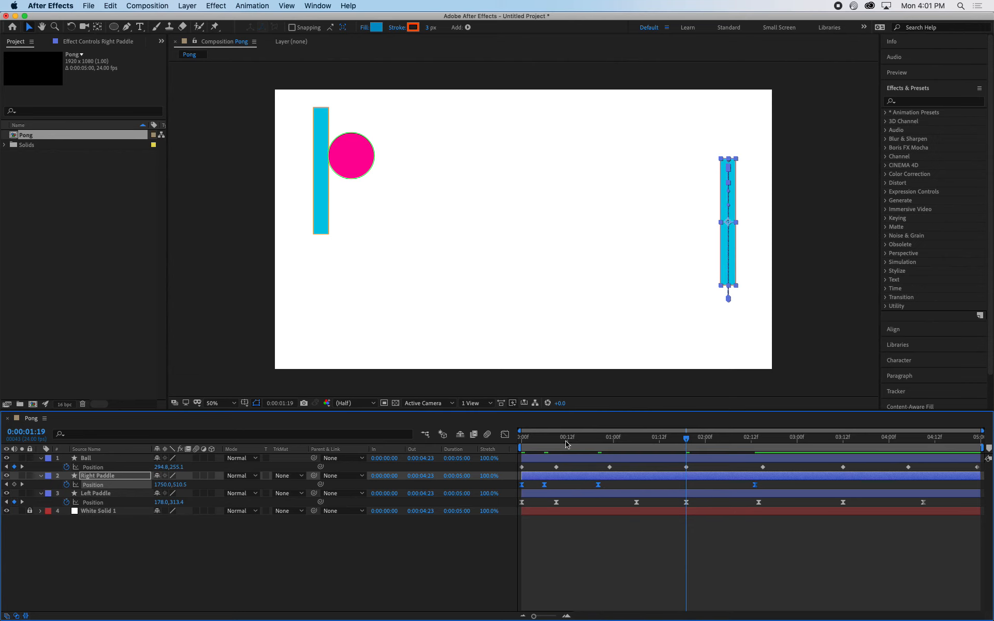
# - Preview the animation from the start to check both paddles' eased motion, and clear the selection
pyautogui.press('space')
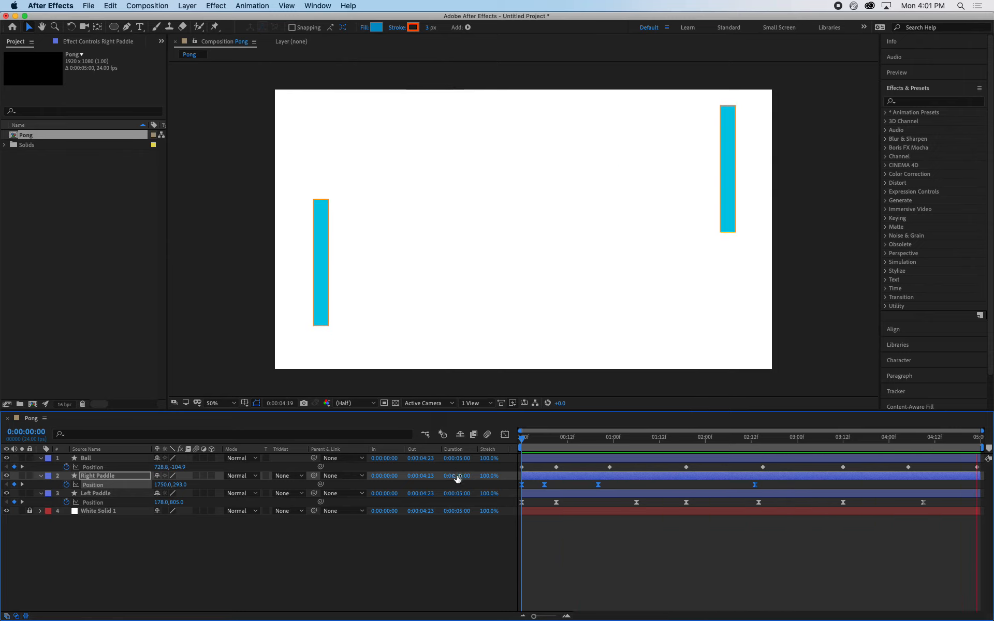
pyautogui.press('space')
pyautogui.click(400, 566)
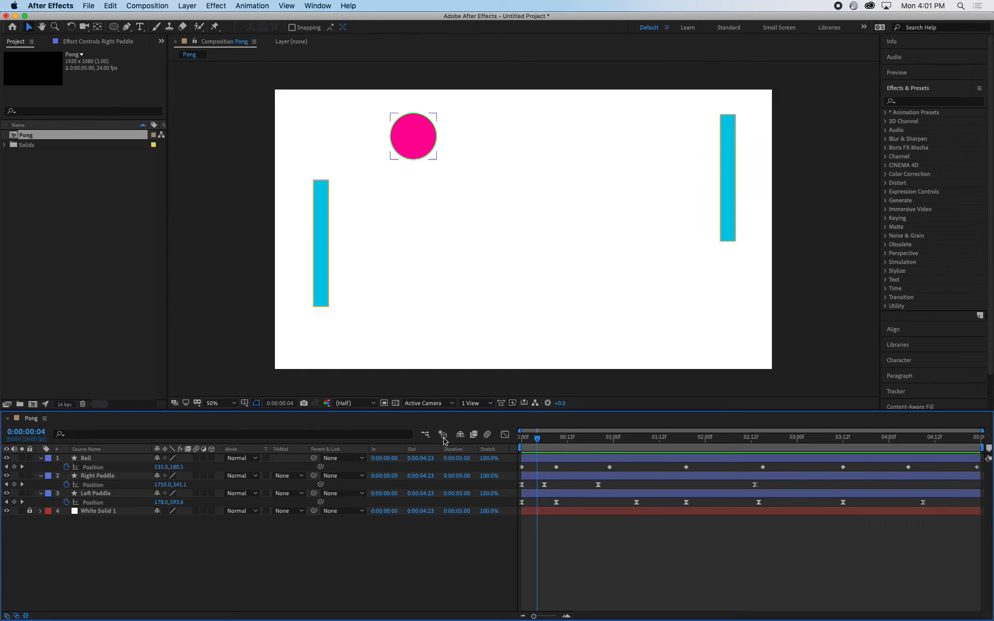